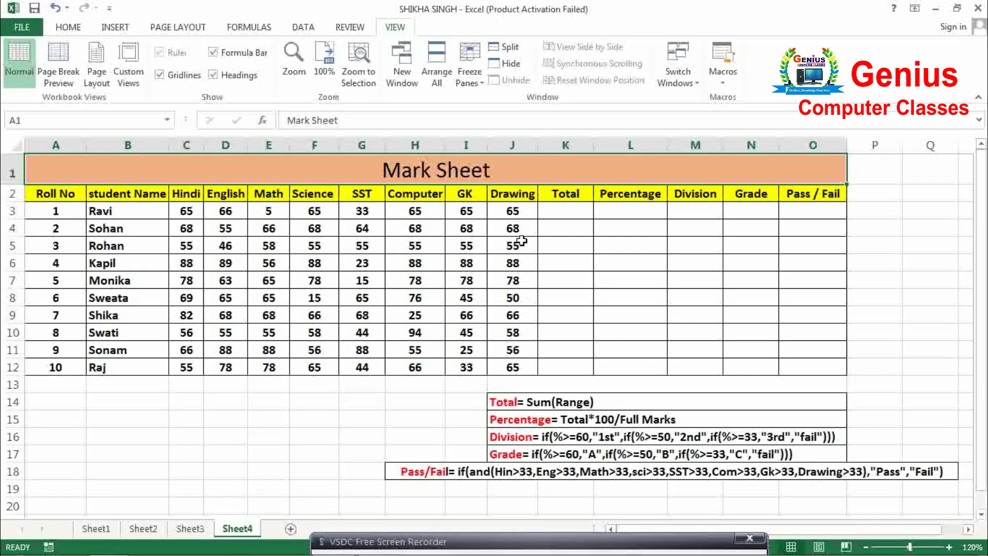
- Examine the mark sheet's roll numbers, student names, subject marks and the empty Total, Percentage, Division, Grade and Pass / Fail columns
{"action": "left_click", "coordinate": [186, 246]}
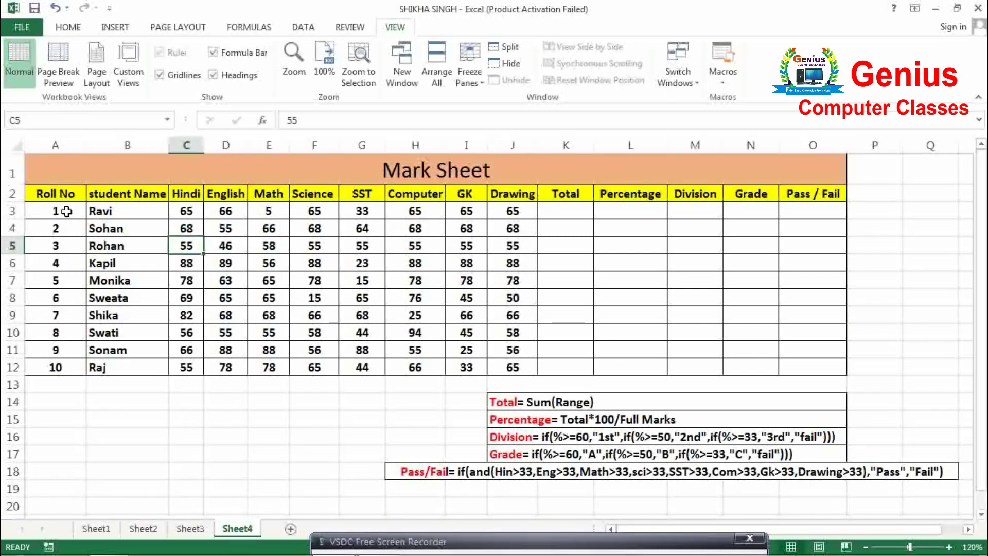
{"action": "left_click", "coordinate": [67, 199]}
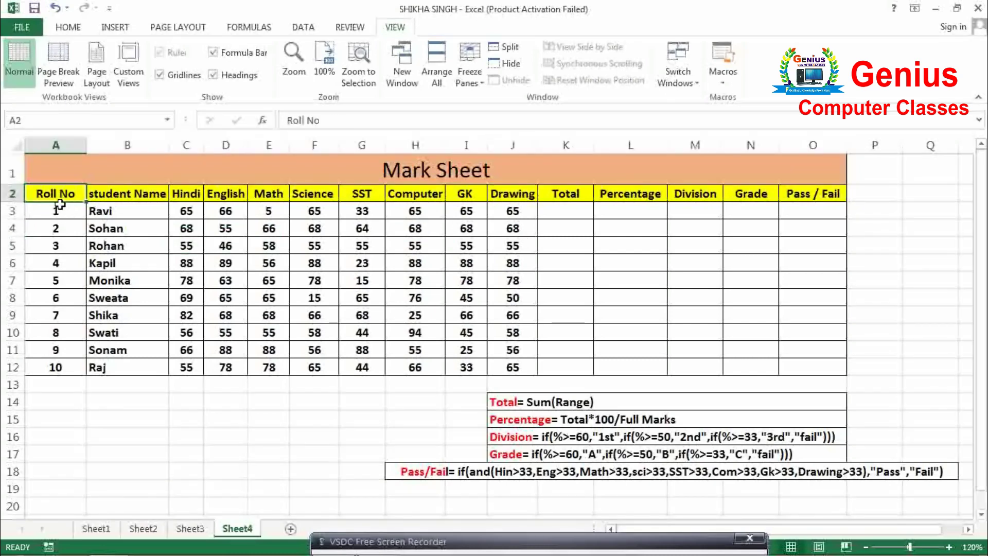
{"action": "left_click_drag", "start_coordinate": [60, 206], "coordinate": [56, 313]}
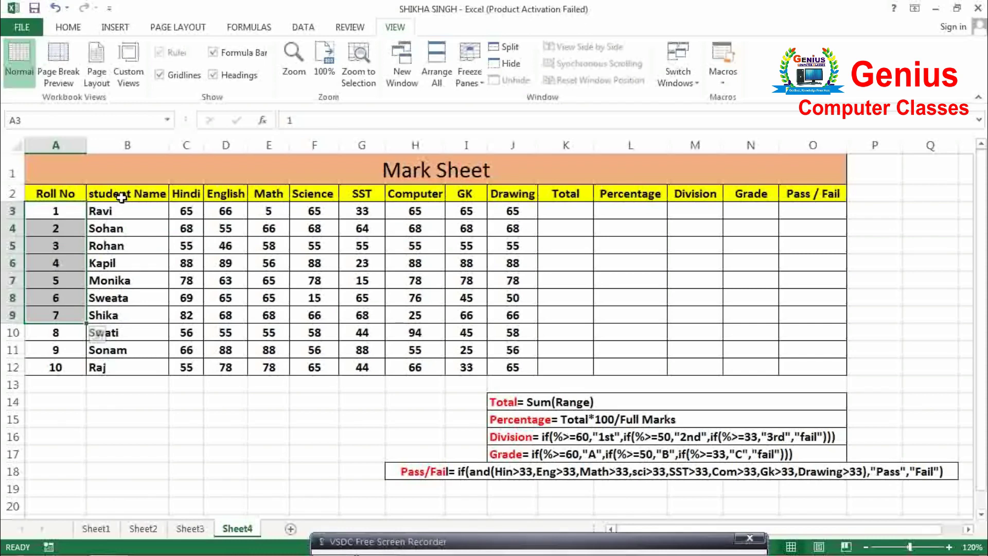
{"action": "left_click_drag", "start_coordinate": [122, 198], "coordinate": [129, 334]}
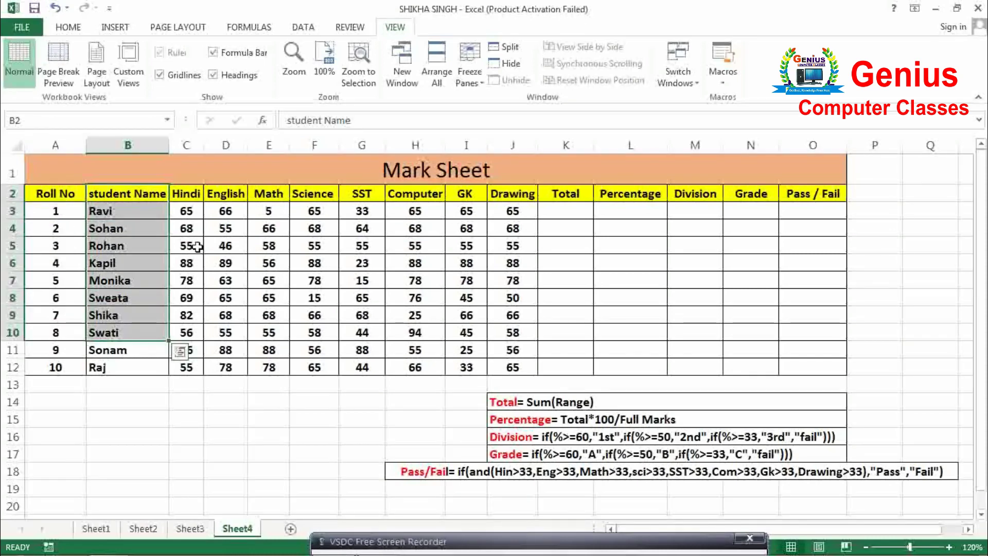
{"action": "left_click", "coordinate": [185, 200]}
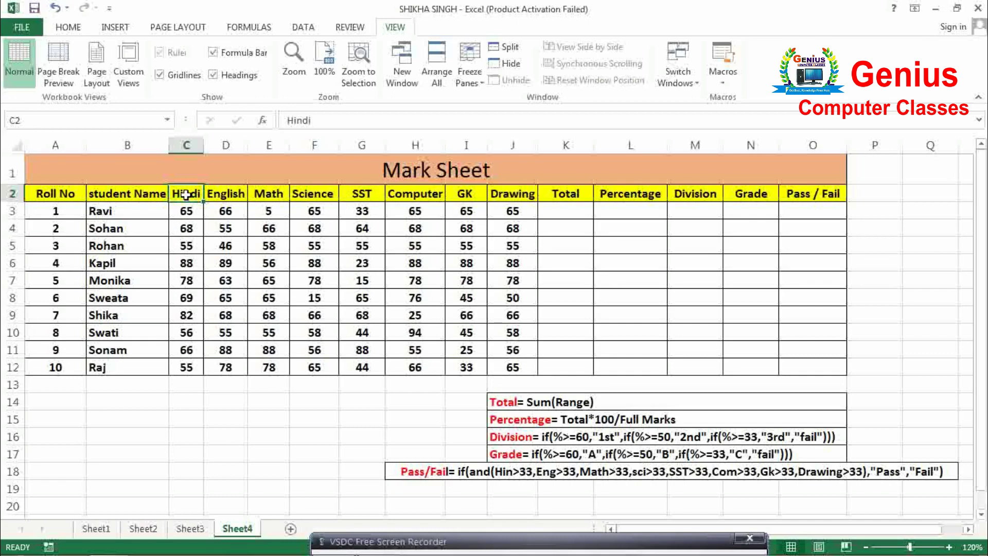
{"action": "left_click_drag", "start_coordinate": [186, 195], "coordinate": [500, 365]}
{"action": "left_click", "coordinate": [412, 383]}
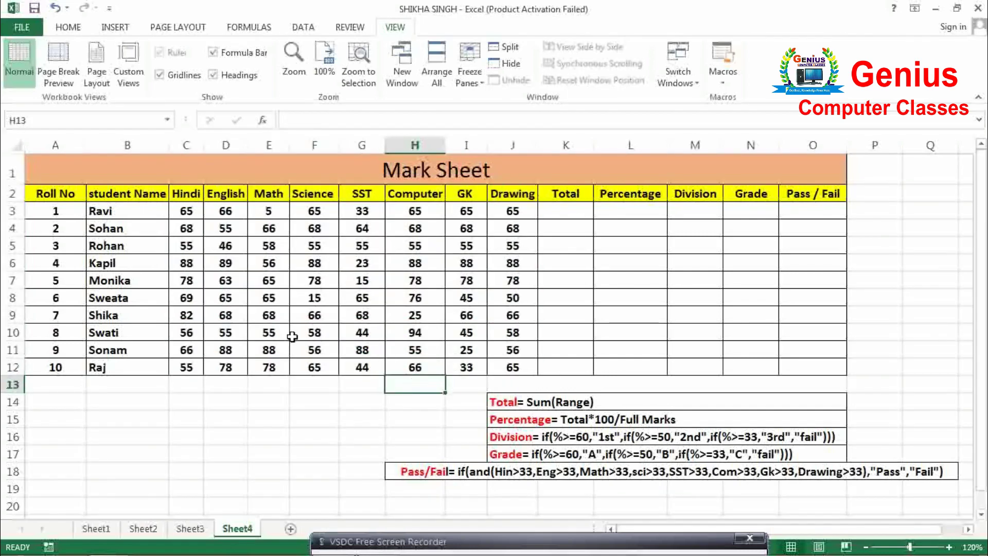
{"action": "left_click", "coordinate": [564, 198]}
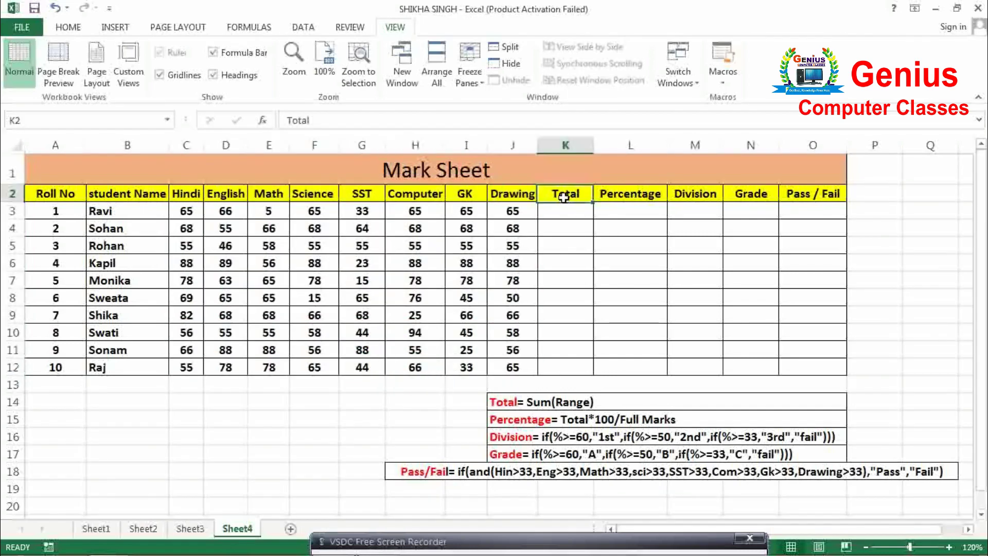
{"action": "left_click", "coordinate": [618, 196]}
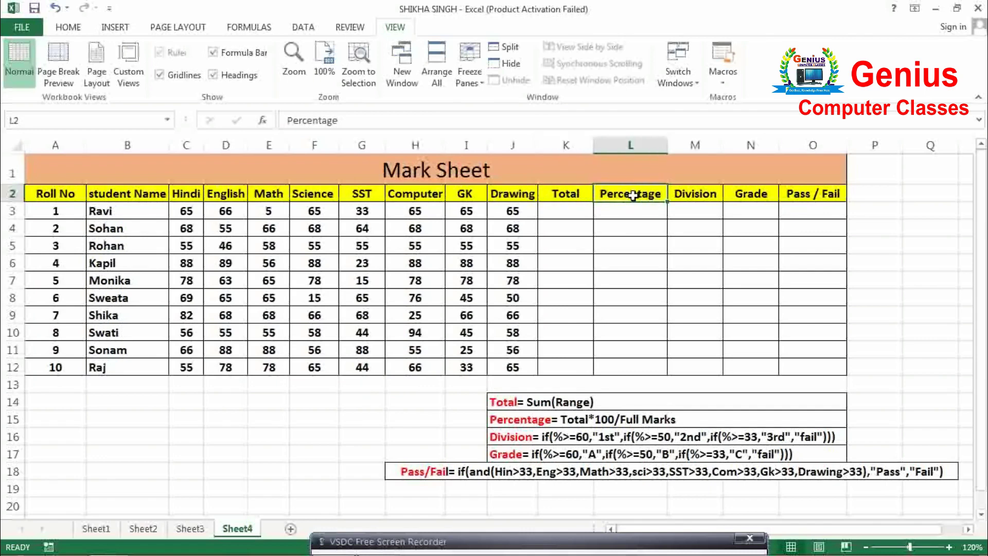
{"action": "left_click", "coordinate": [696, 194]}
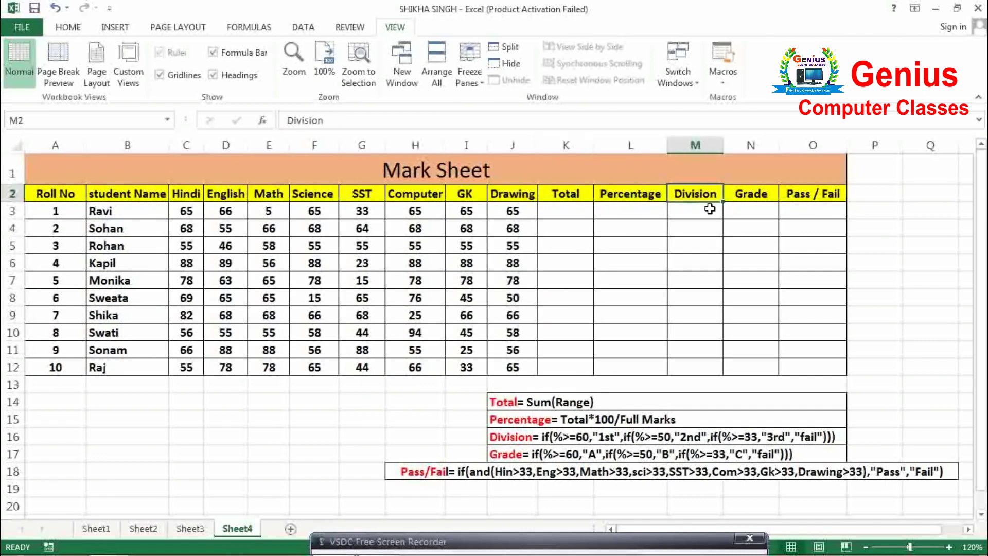
{"action": "left_click", "coordinate": [744, 196]}
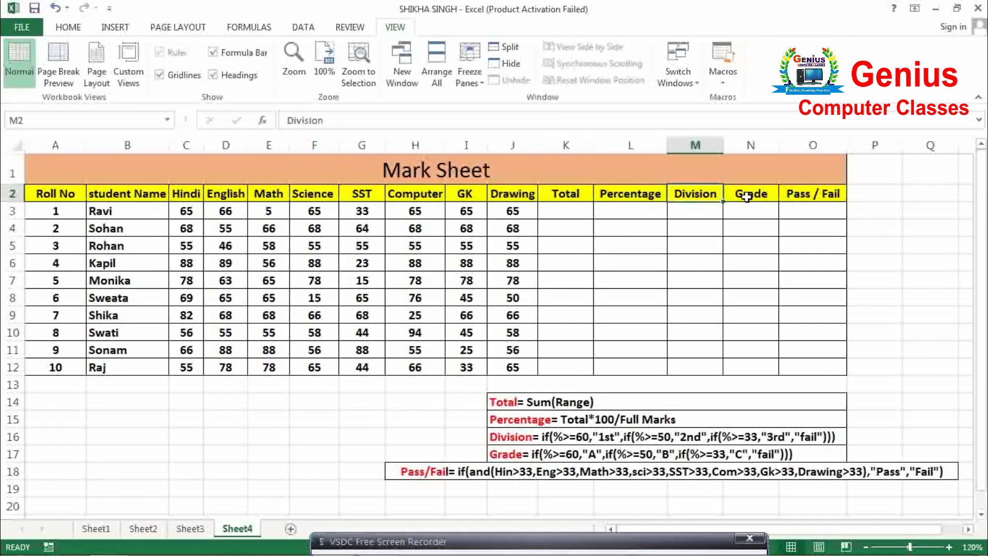
{"action": "left_click", "coordinate": [799, 195]}
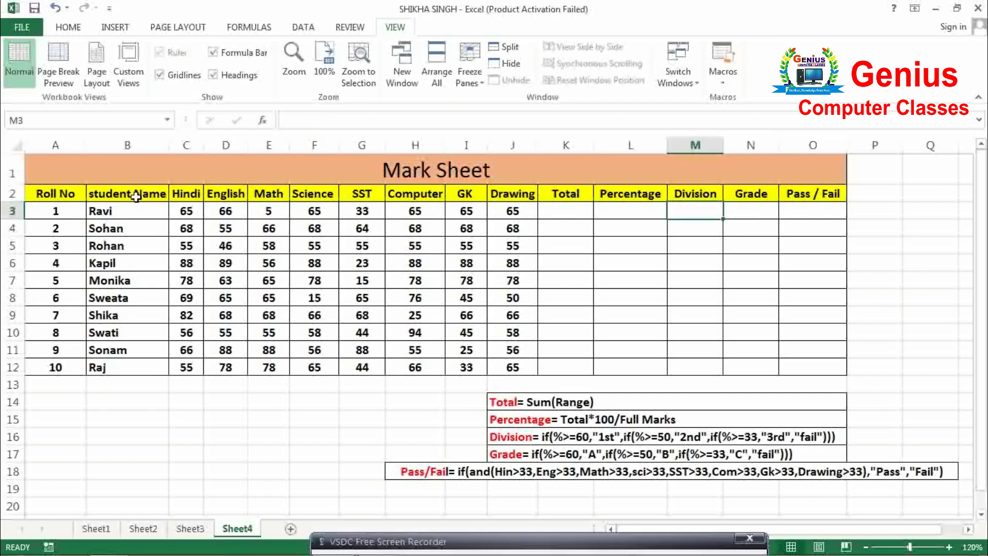
{"action": "left_click_drag", "start_coordinate": [54, 194], "coordinate": [859, 300]}
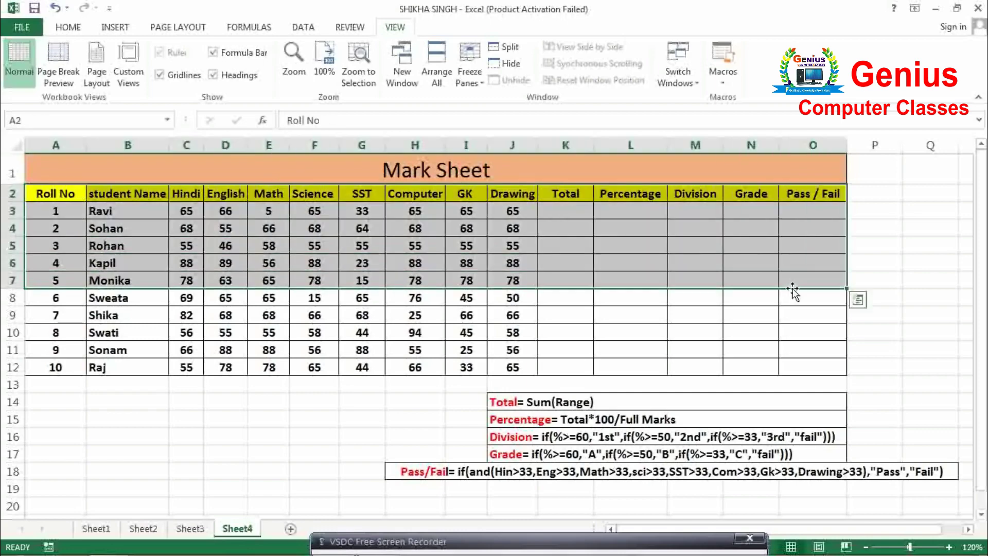
{"action": "left_click", "coordinate": [728, 301]}
- Review the formula notes below the table for Total, Percentage, Division, Grade and Pass/Fail
{"action": "left_click", "coordinate": [579, 233]}
{"action": "right_click", "coordinate": [592, 401]}
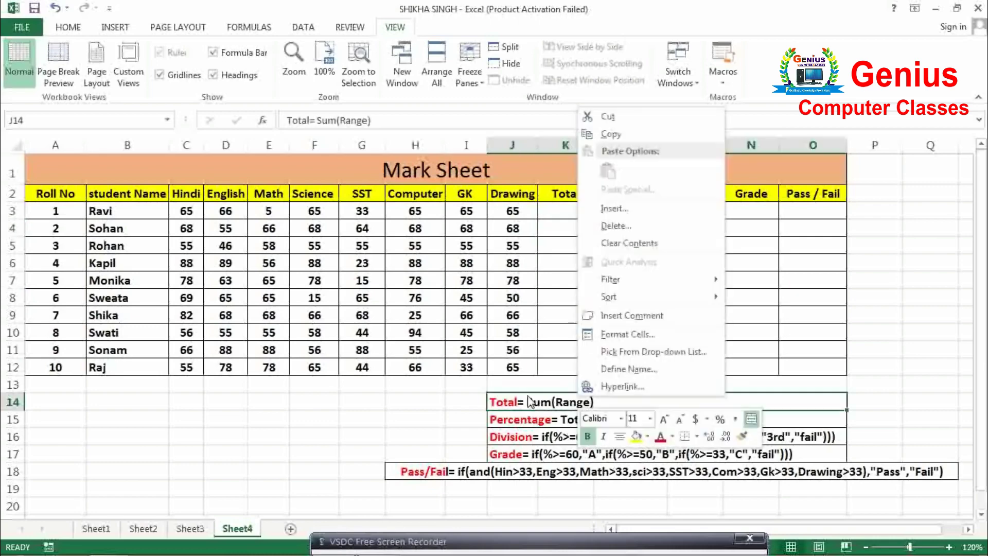
{"action": "left_click", "coordinate": [515, 408]}
{"action": "left_click_drag", "start_coordinate": [514, 409], "coordinate": [520, 471]}
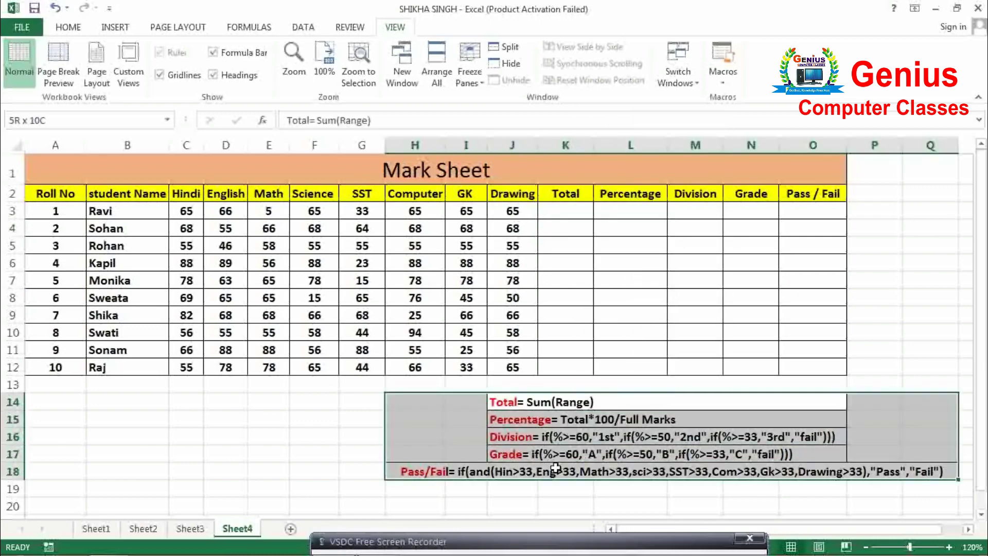
{"action": "left_click", "coordinate": [337, 418]}
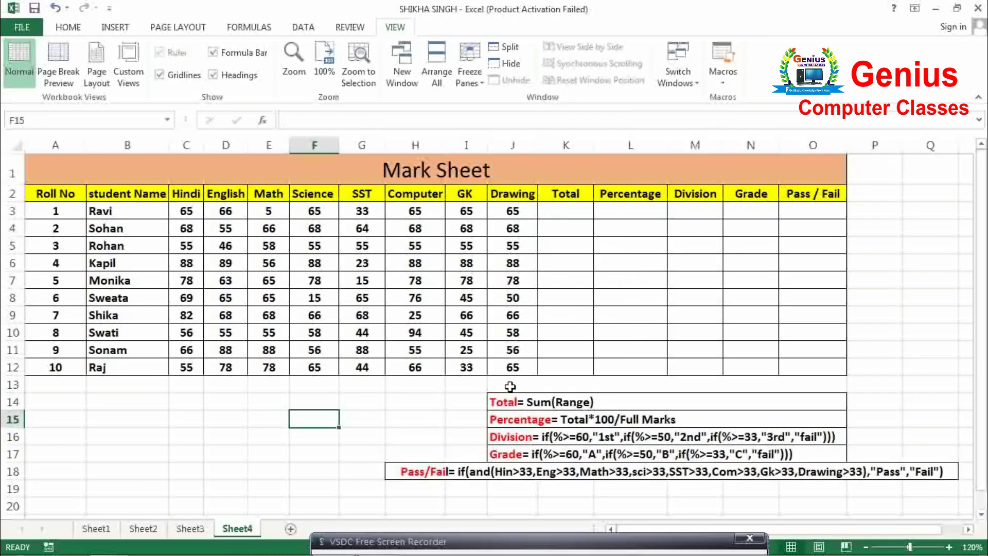
- Go through the subject marks of the student with roll number 1, from Hindi towards Drawing
{"action": "left_click", "coordinate": [562, 216]}
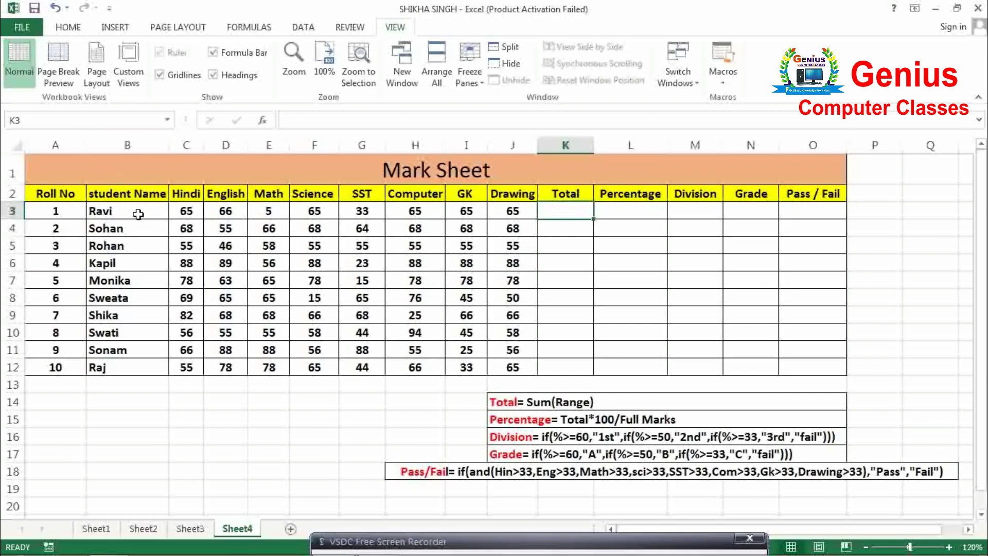
{"action": "left_click", "coordinate": [189, 207]}
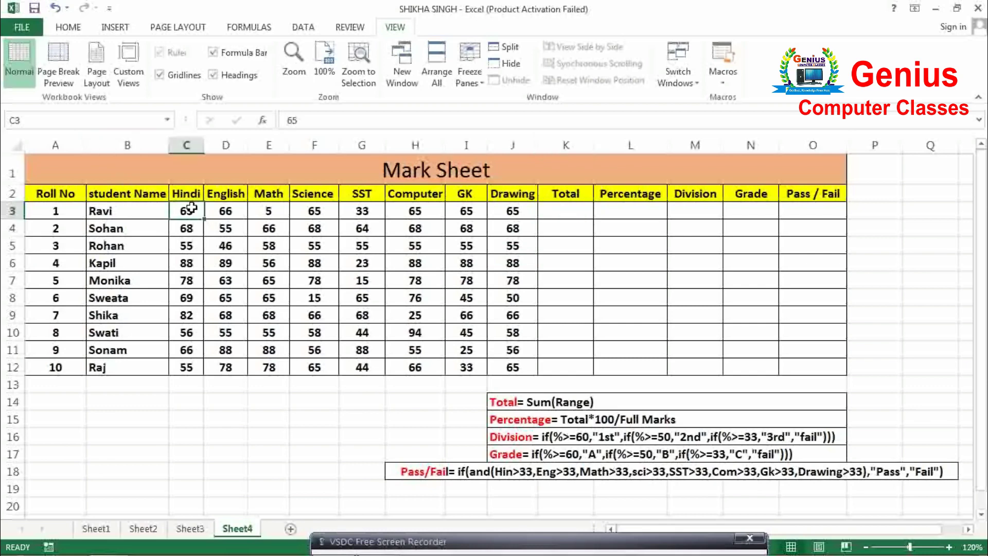
{"action": "left_click", "coordinate": [219, 209]}
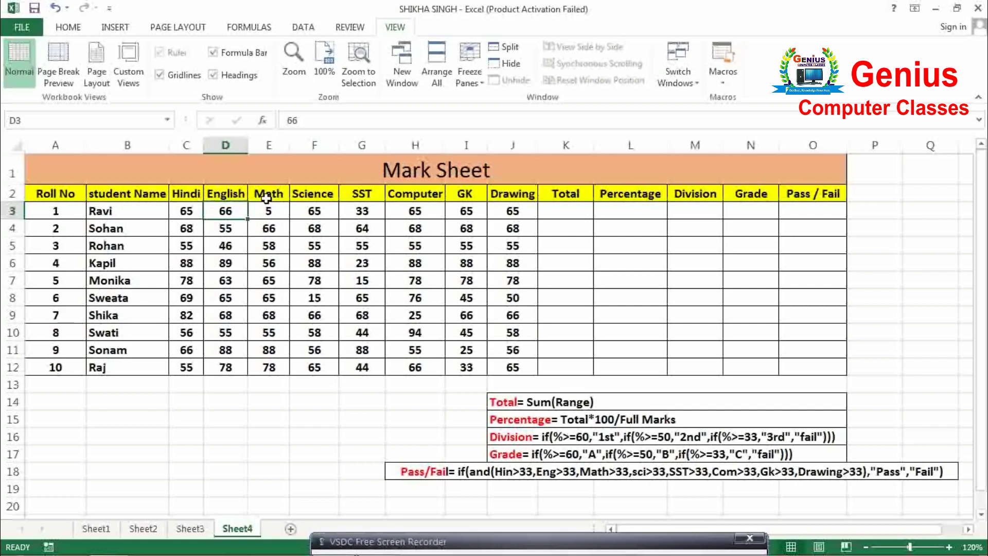
{"action": "left_click", "coordinate": [264, 214]}
{"action": "left_click", "coordinate": [301, 214]}
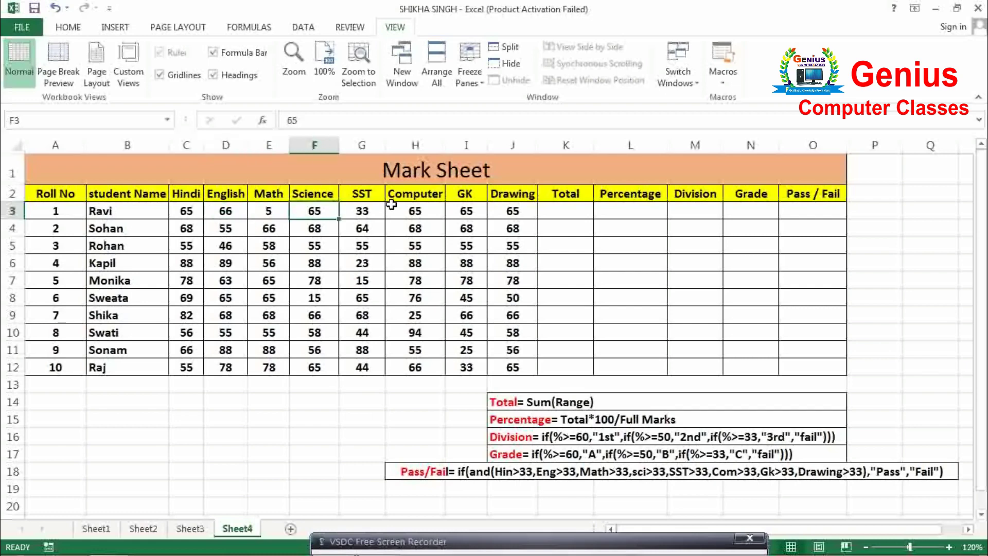
{"action": "right_click", "coordinate": [464, 208]}
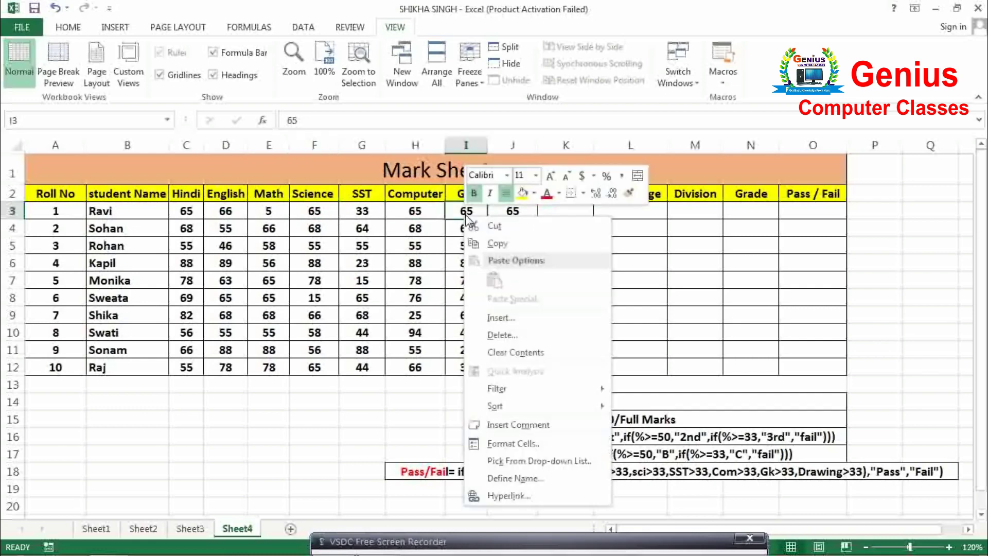
{"action": "key", "text": "Escape"}
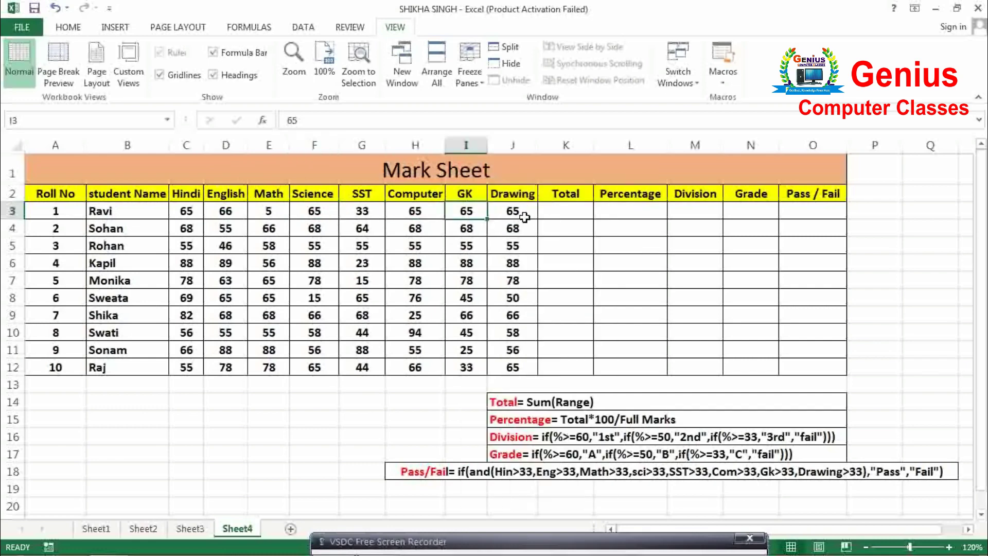
- Total the first student's marks in K3 with the formula =SUM(C3:J3) and inspect the entered formula
{"action": "left_click", "coordinate": [569, 215]}
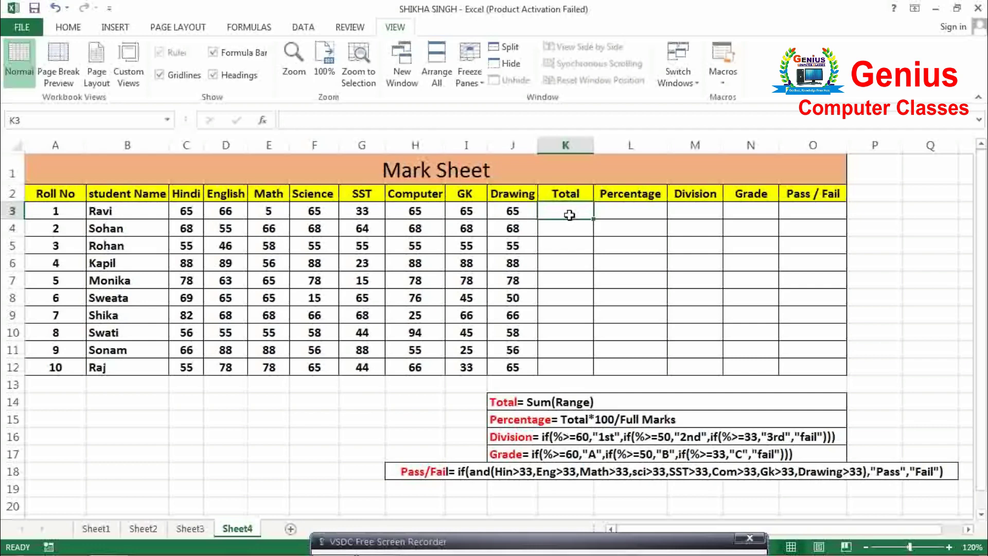
{"action": "right_click", "coordinate": [569, 215]}
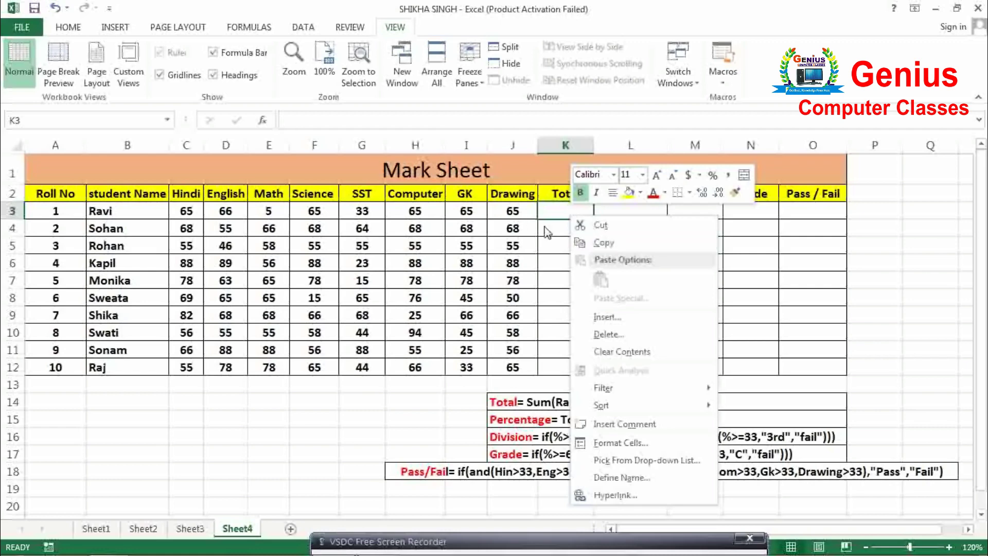
{"action": "left_click", "coordinate": [548, 209]}
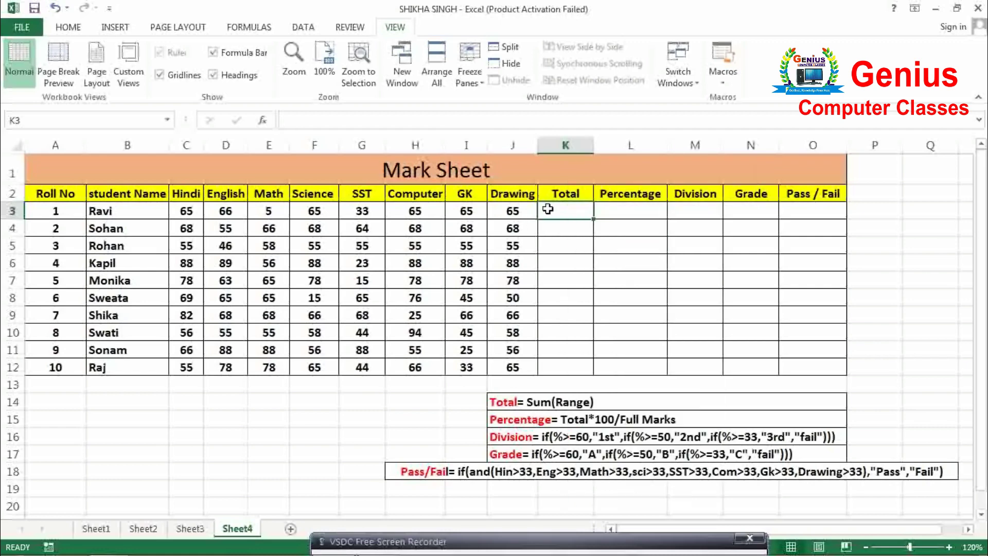
{"action": "type", "text": "="}
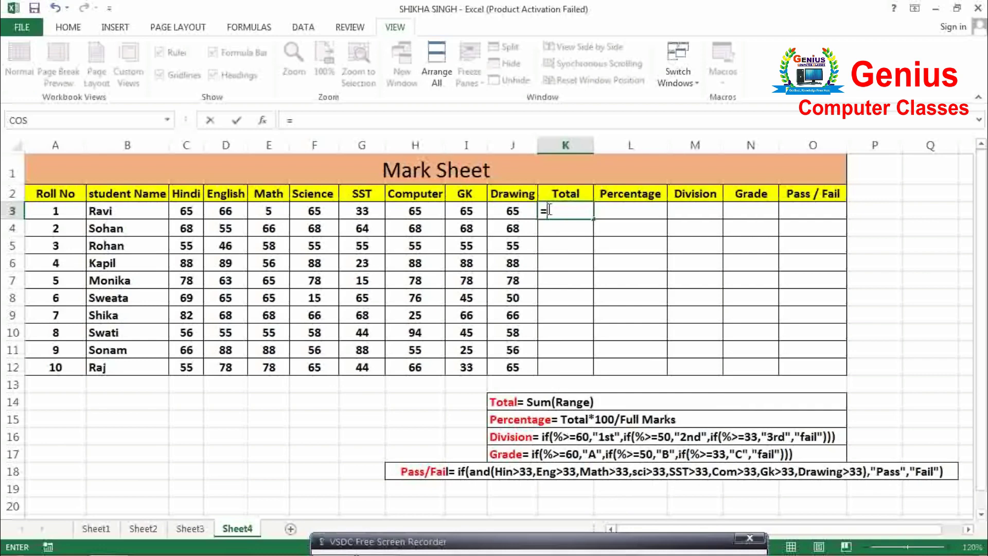
{"action": "type", "text": "sum"}
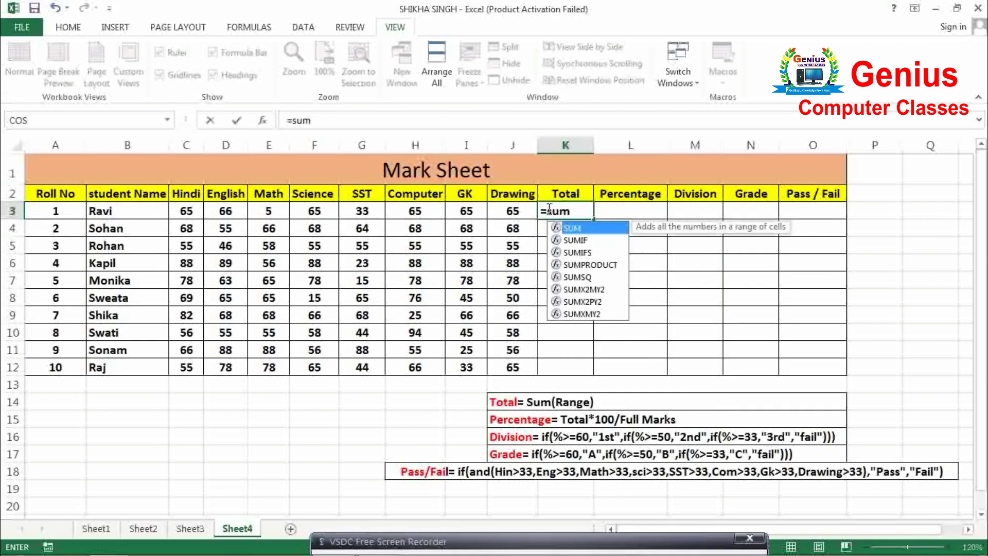
{"action": "type", "text": "("}
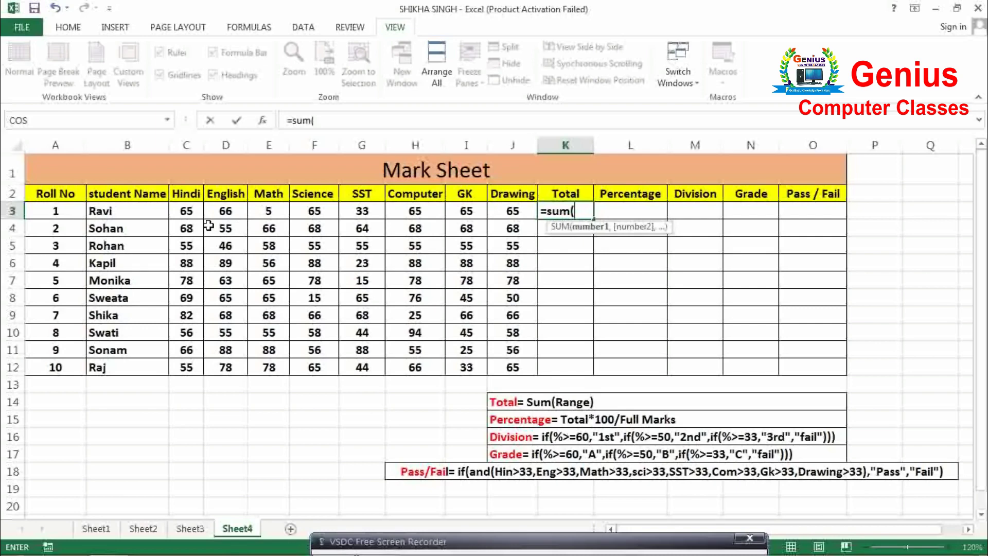
{"action": "left_click_drag", "start_coordinate": [186, 211], "coordinate": [494, 212]}
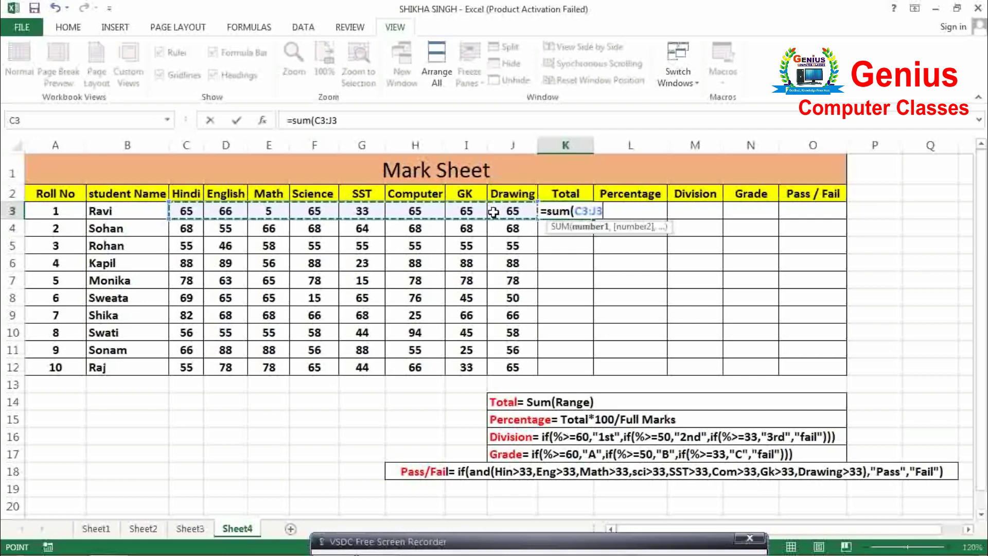
{"action": "type", "text": ")"}
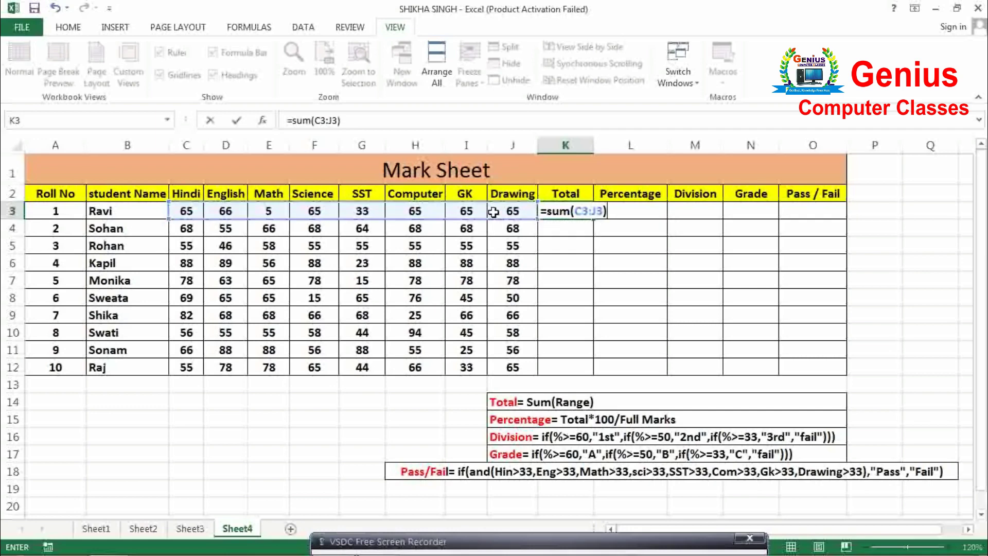
{"action": "key", "text": "Return"}
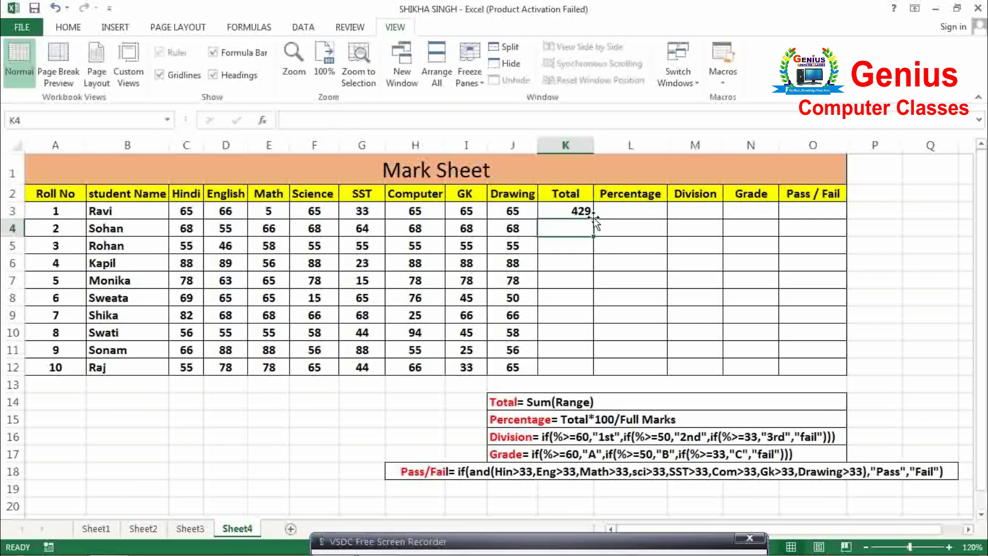
{"action": "left_click", "coordinate": [576, 208]}
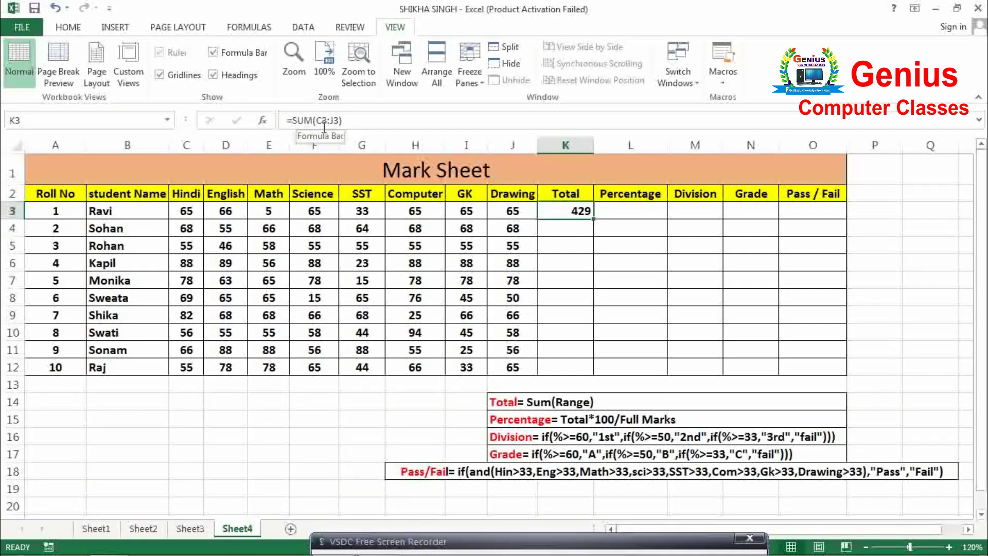
- Total the second student's marks in K4 with the formula =C4+D4+E4+F4+G4+H4+I4+J4 and compare it with the formula in K3
{"action": "left_click", "coordinate": [576, 227]}
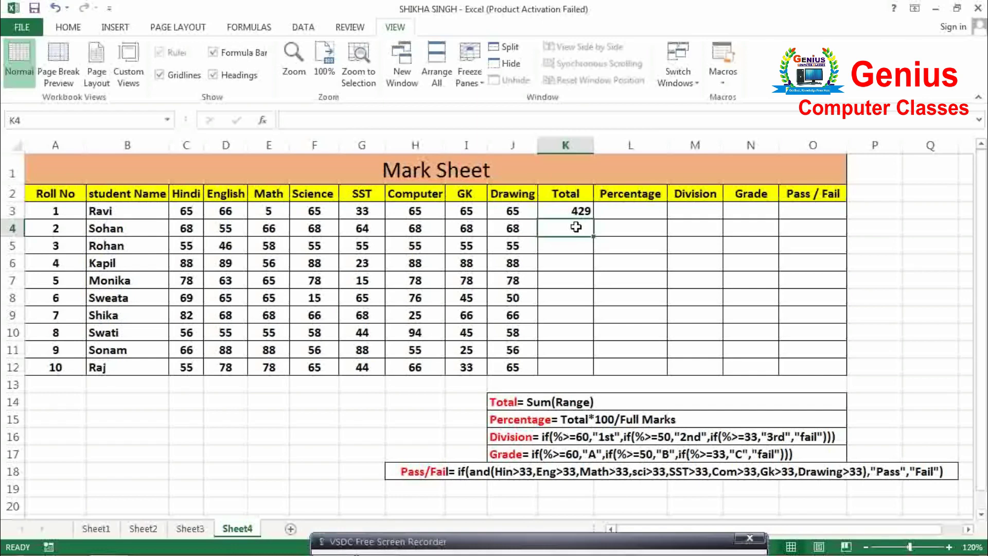
{"action": "type", "text": "="}
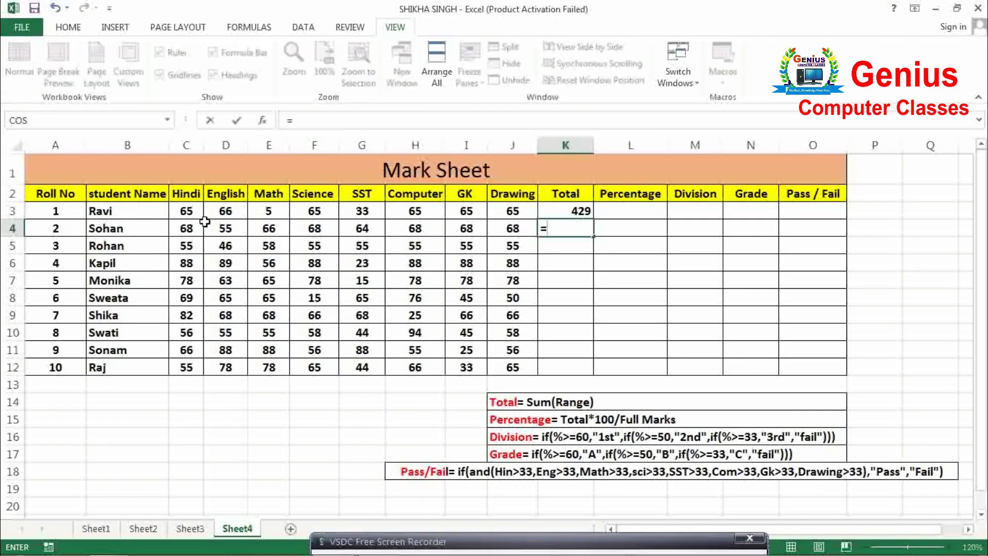
{"action": "left_click", "coordinate": [182, 231]}
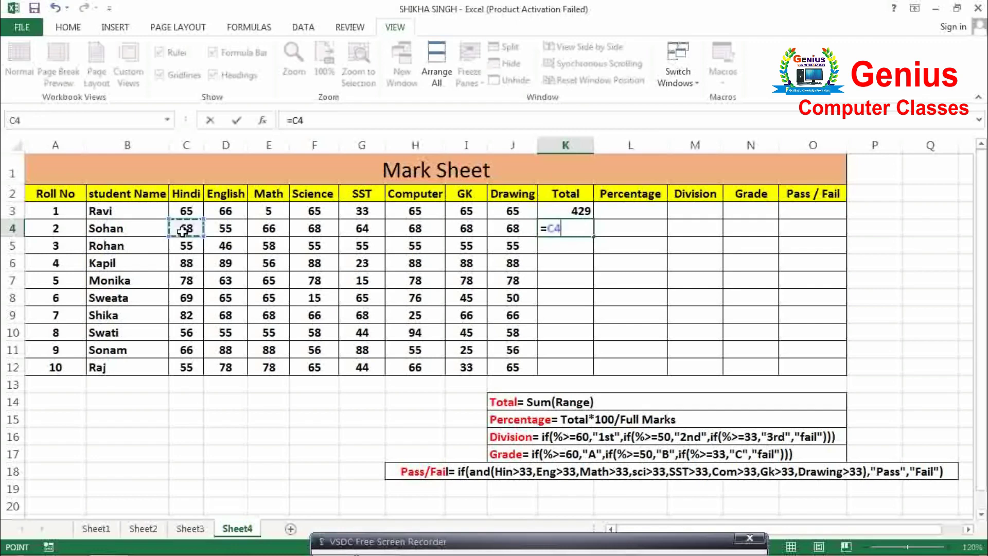
{"action": "type", "text": "="}
{"action": "left_click", "coordinate": [229, 229]}
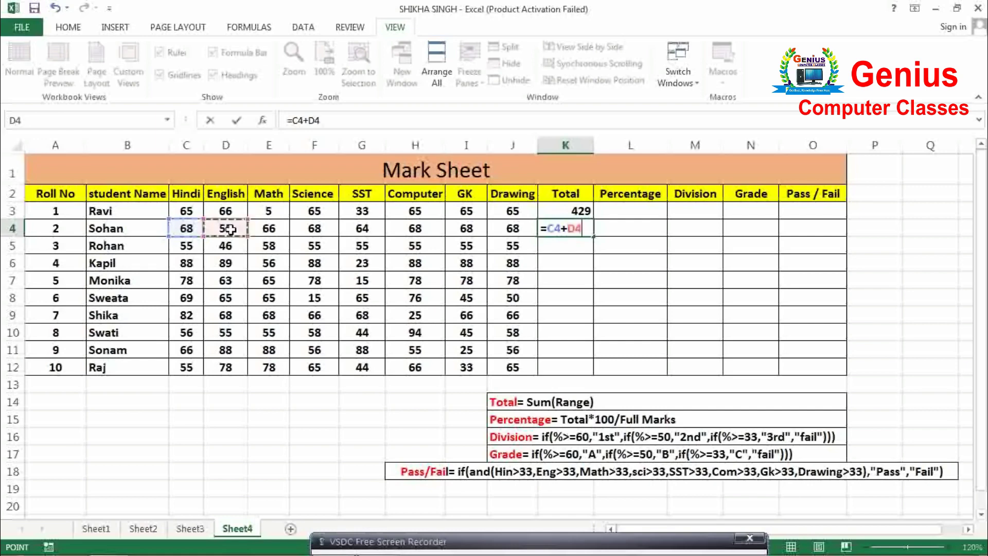
{"action": "type", "text": "+"}
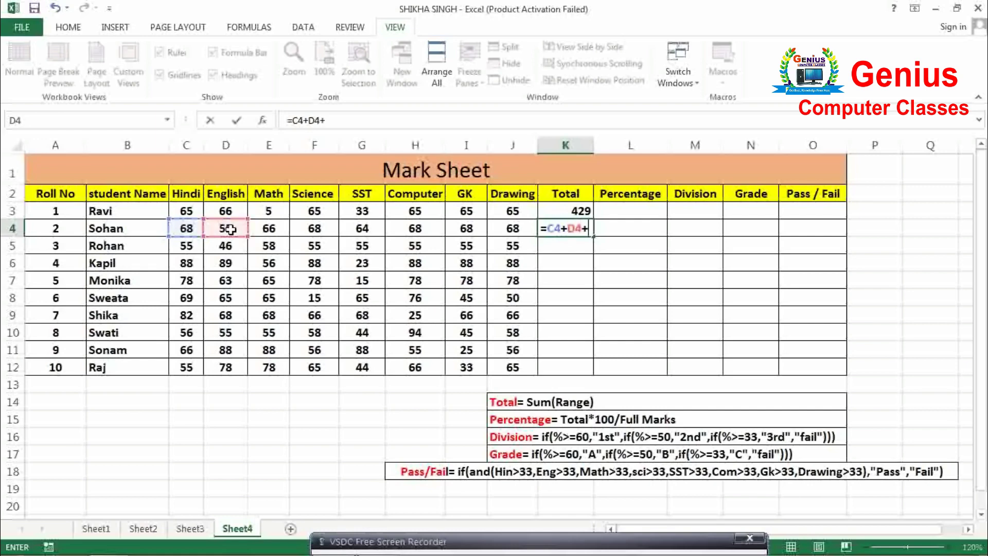
{"action": "left_click", "coordinate": [271, 229]}
{"action": "type", "text": "+"}
{"action": "left_click", "coordinate": [312, 228]}
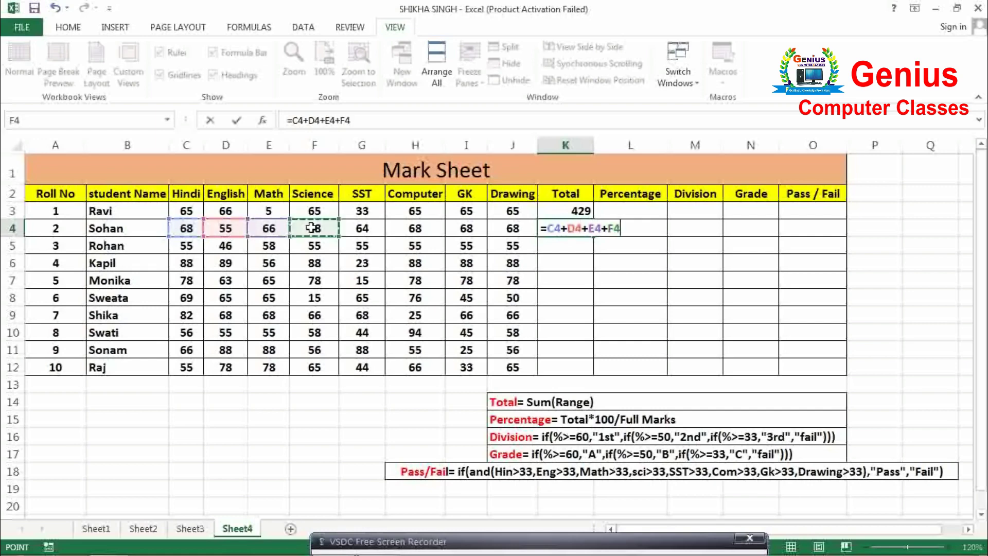
{"action": "type", "text": "+"}
{"action": "left_click", "coordinate": [362, 229]}
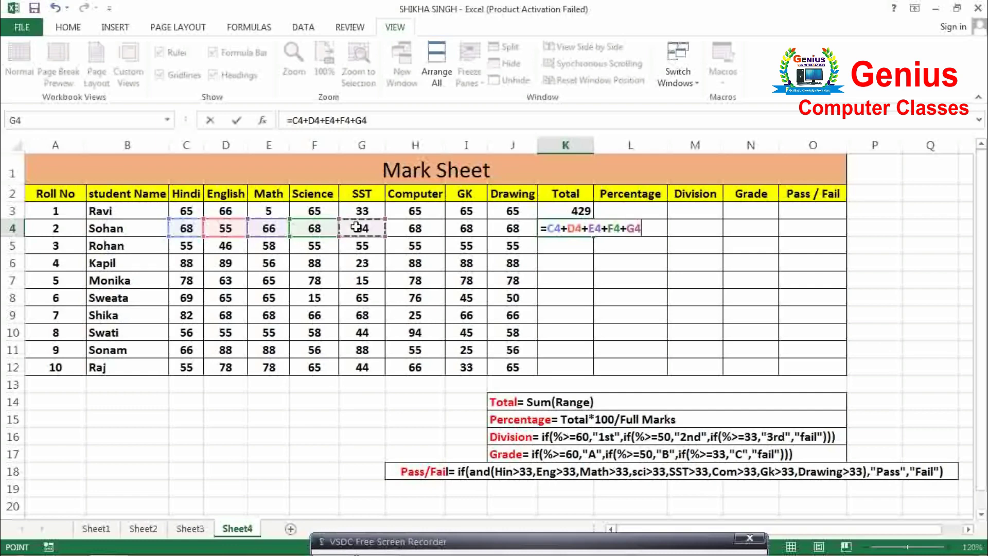
{"action": "type", "text": "+"}
{"action": "left_click", "coordinate": [415, 230]}
{"action": "type", "text": "+"}
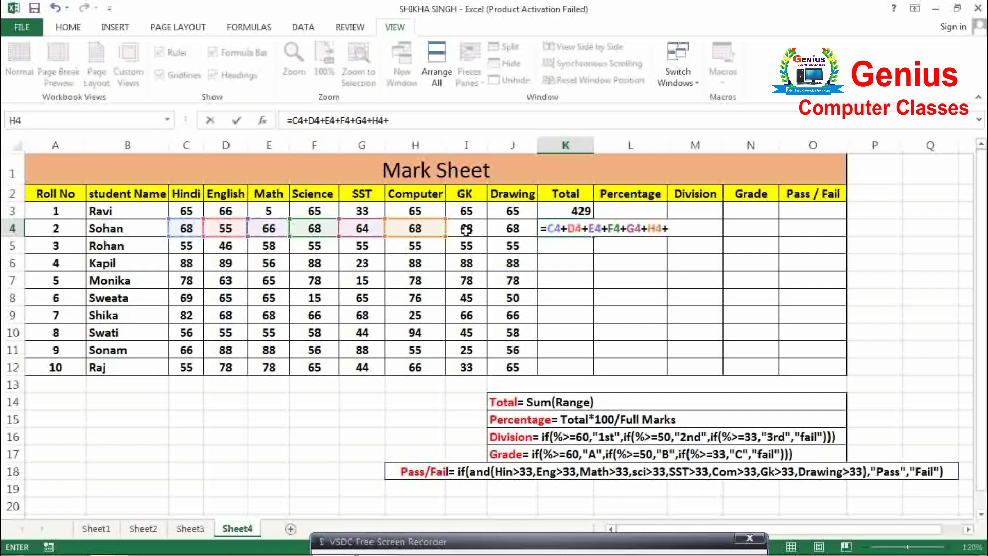
{"action": "left_click", "coordinate": [466, 230]}
{"action": "type", "text": "+"}
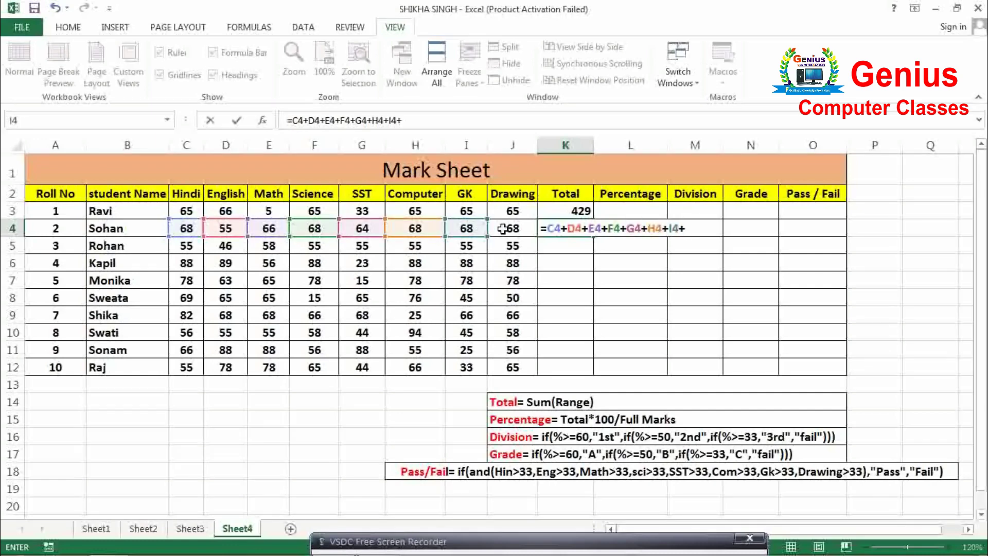
{"action": "left_click", "coordinate": [504, 229]}
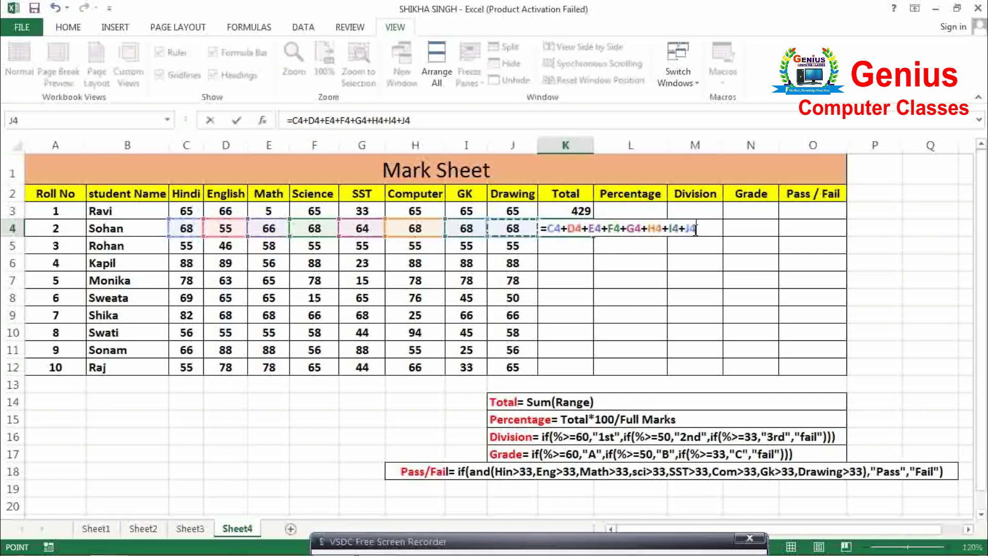
{"action": "key", "text": "Return"}
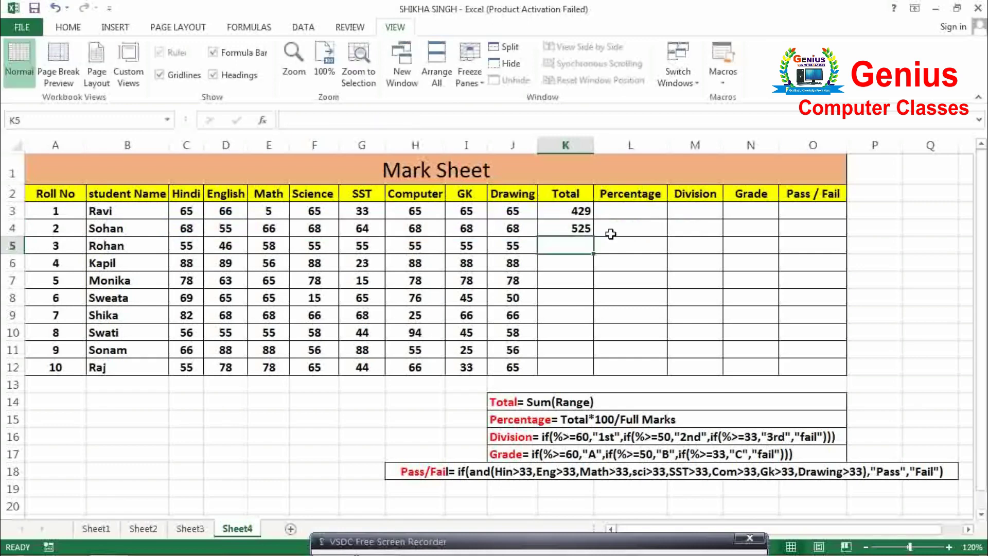
{"action": "left_click", "coordinate": [580, 229]}
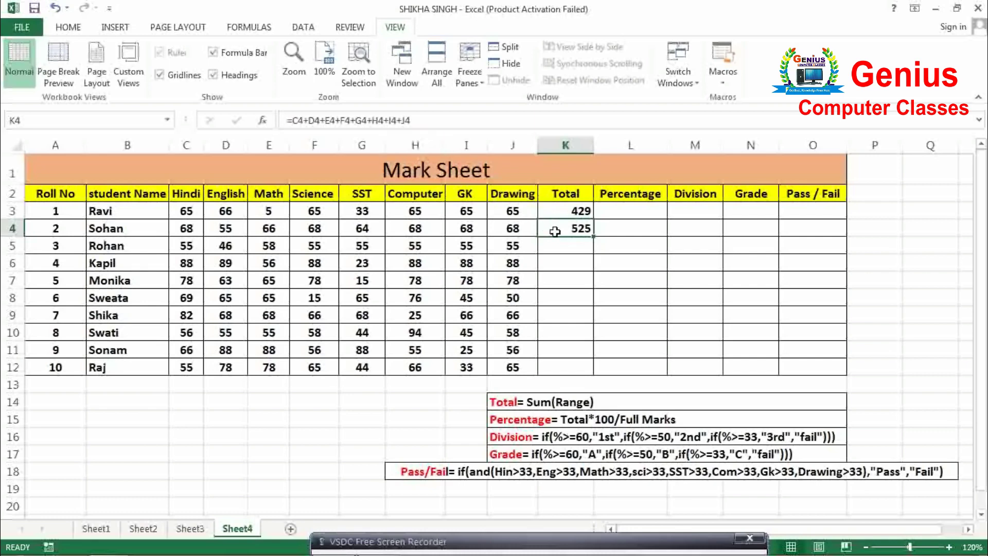
{"action": "left_click", "coordinate": [558, 212]}
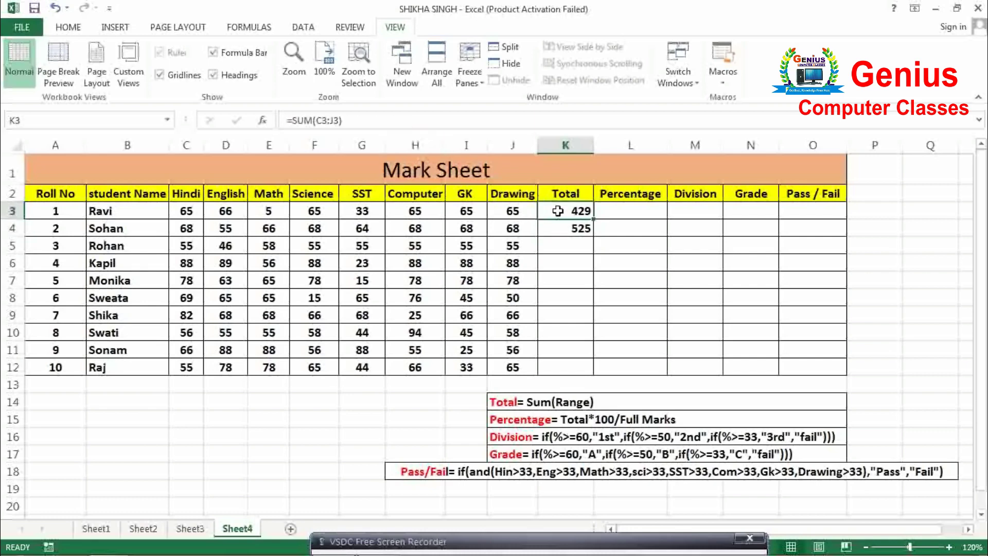
- Total the third student's marks from C5 to J5 with AutoSum and review the total formulas in K3 to K5
{"action": "left_click", "coordinate": [564, 241]}
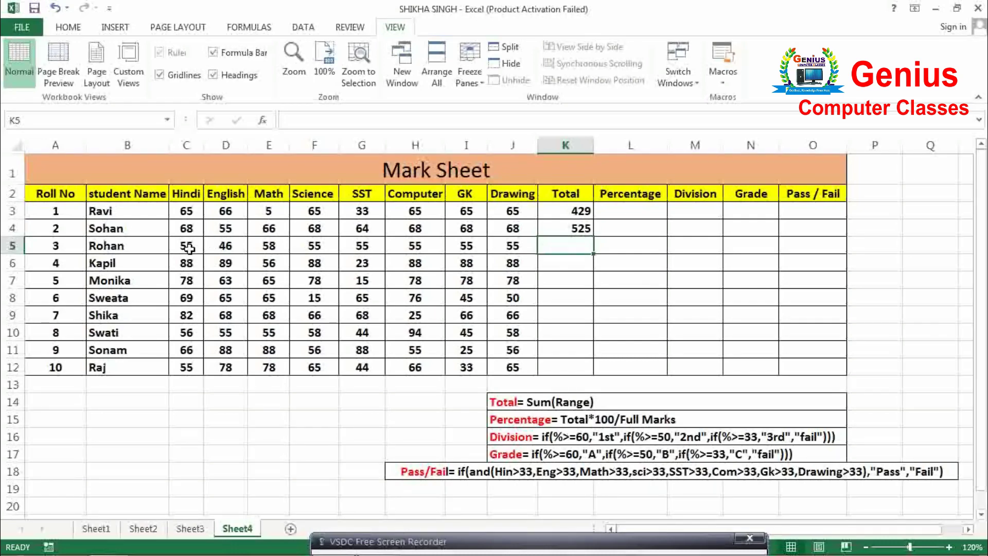
{"action": "left_click_drag", "start_coordinate": [189, 249], "coordinate": [502, 243]}
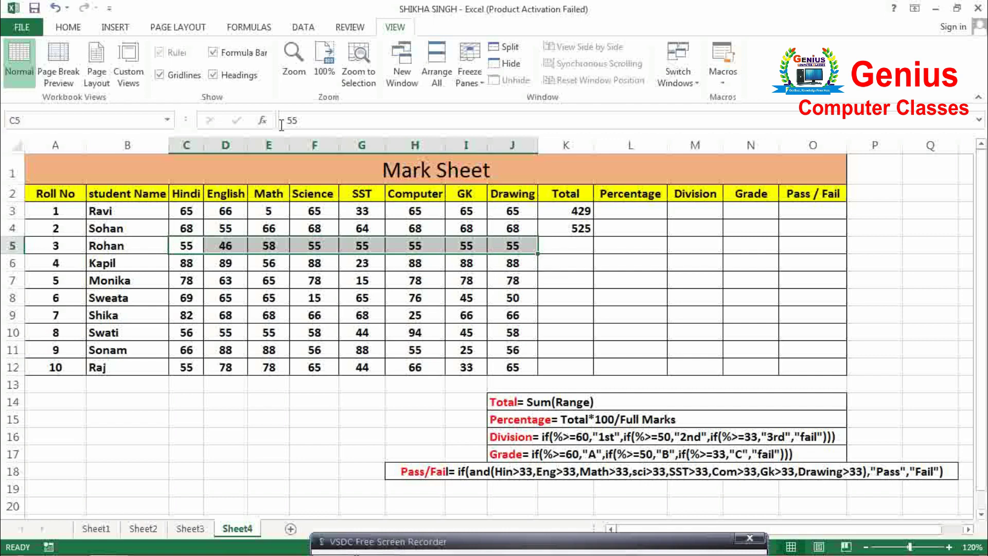
{"action": "left_click", "coordinate": [68, 28]}
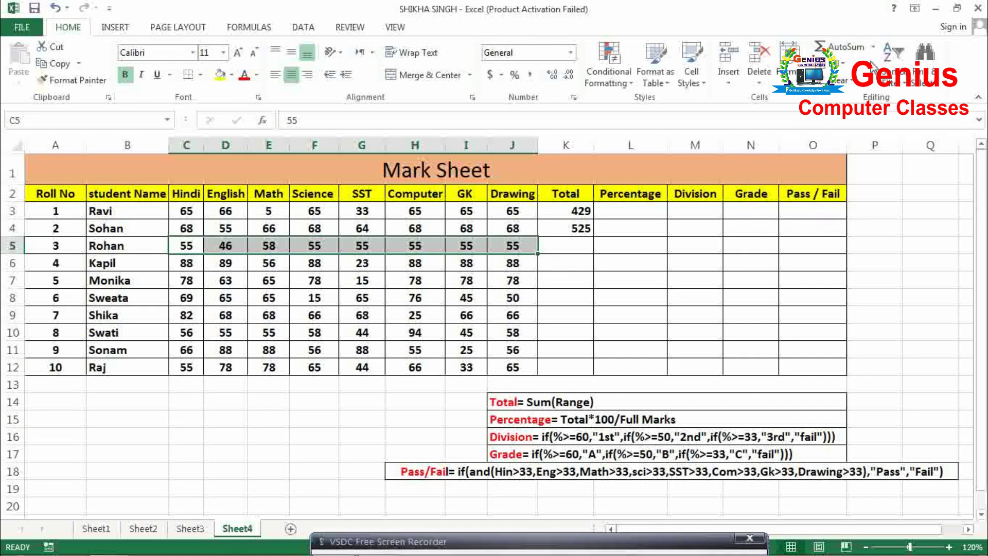
{"action": "left_click", "coordinate": [853, 48]}
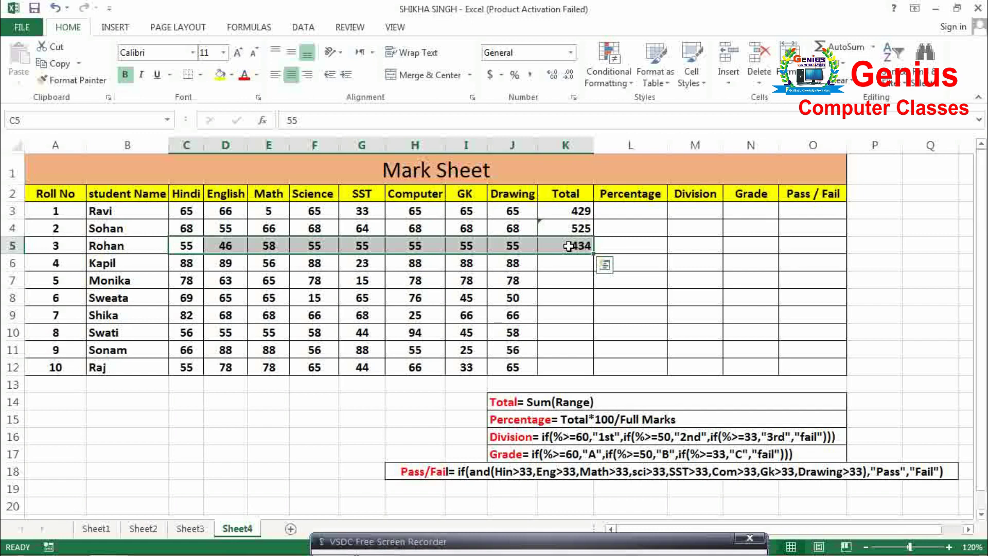
{"action": "left_click", "coordinate": [570, 246]}
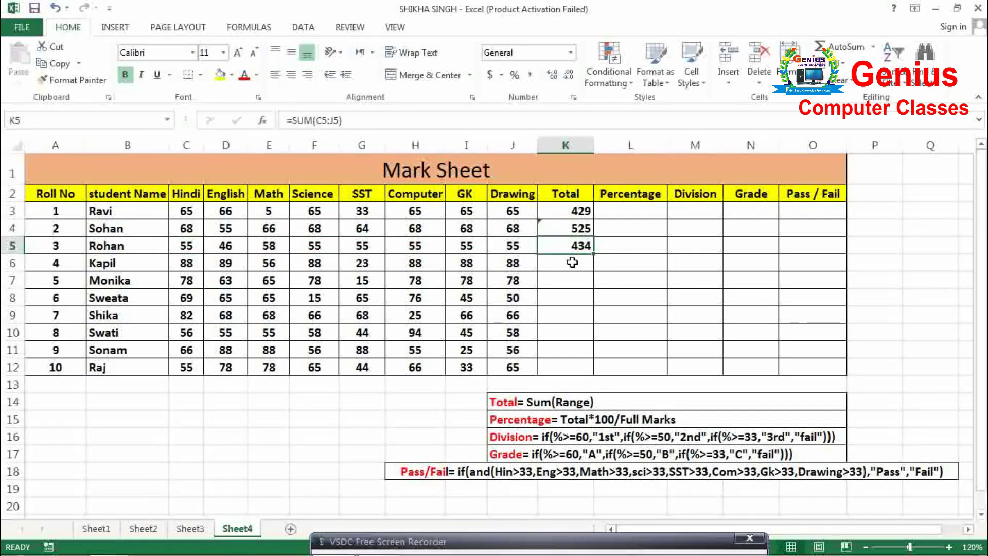
{"action": "left_click", "coordinate": [561, 214]}
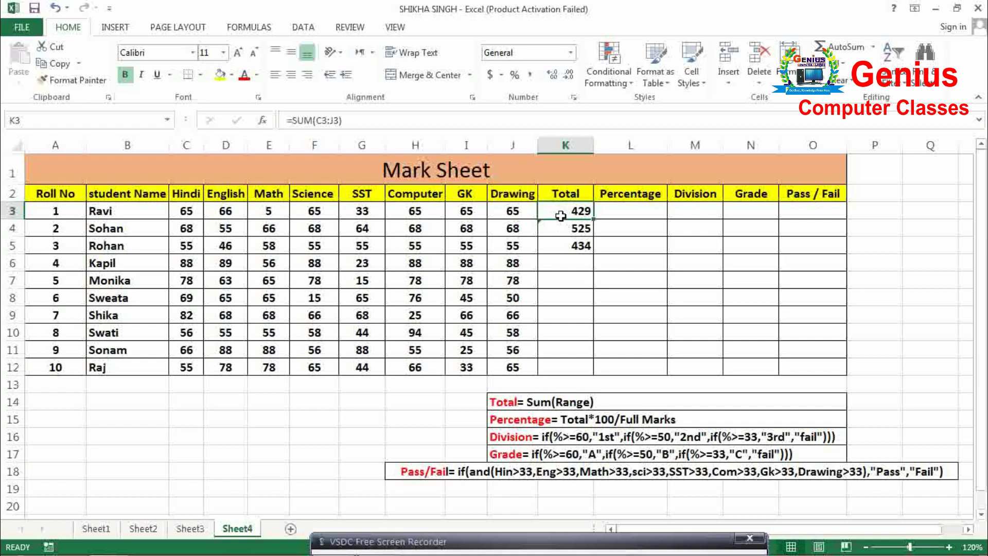
{"action": "left_click", "coordinate": [565, 230]}
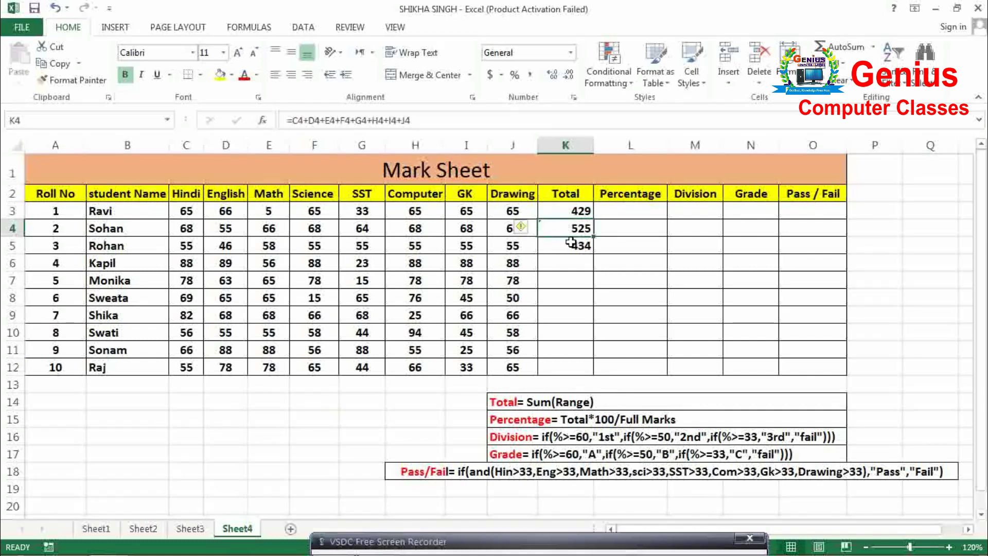
{"action": "left_click", "coordinate": [571, 243]}
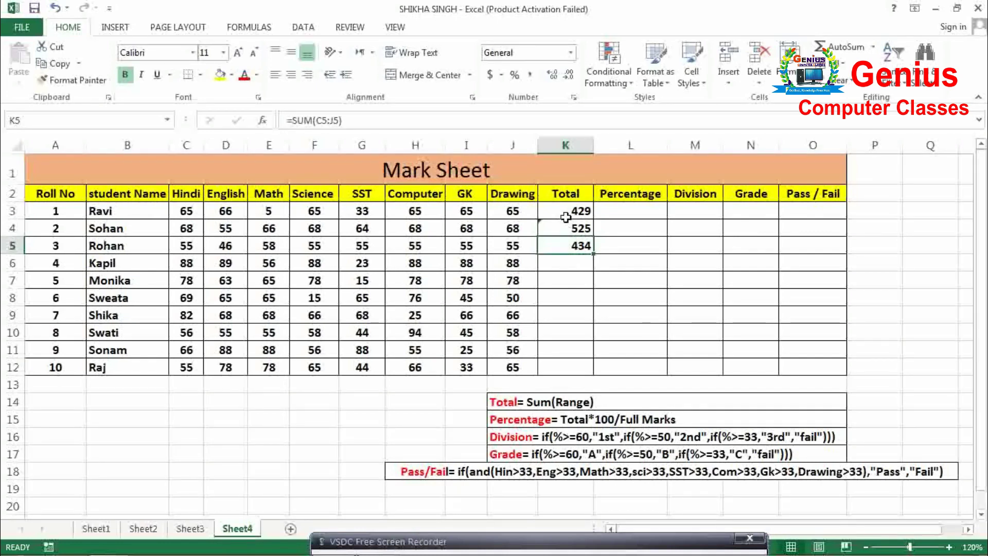
- Calculate the first student's percentage in L3 with the formula =K3*100/800
{"action": "left_click", "coordinate": [621, 212]}
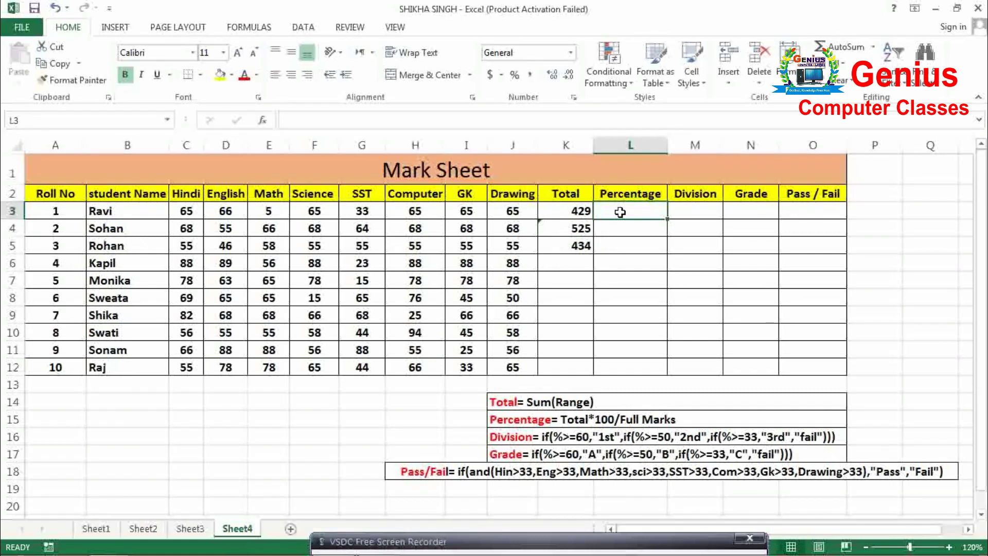
{"action": "type", "text": "="}
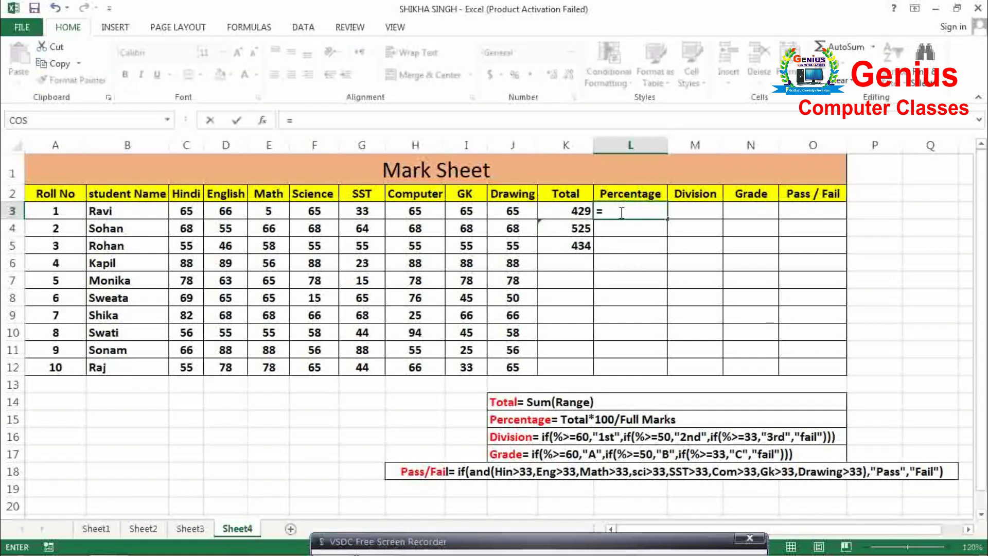
{"action": "left_click", "coordinate": [577, 214]}
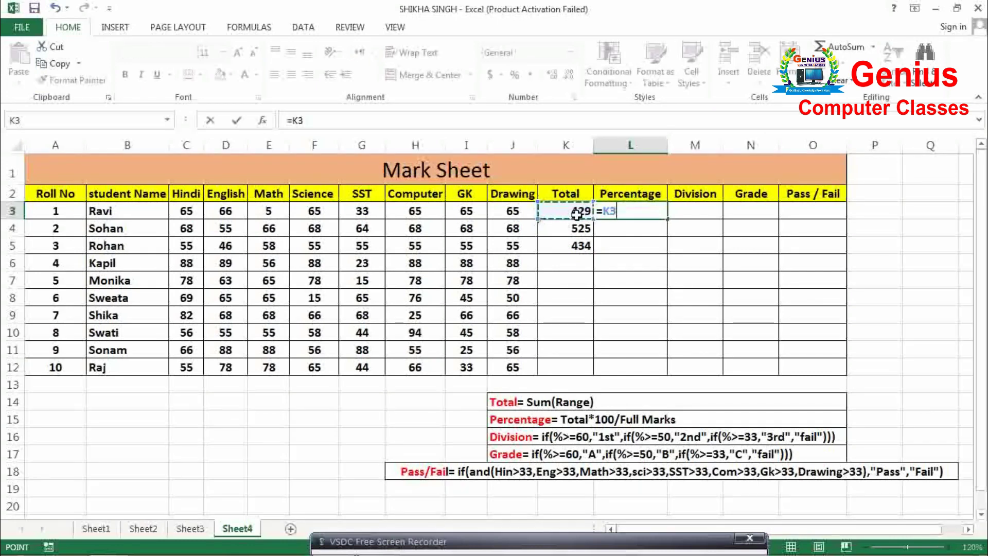
{"action": "type", "text": "*"}
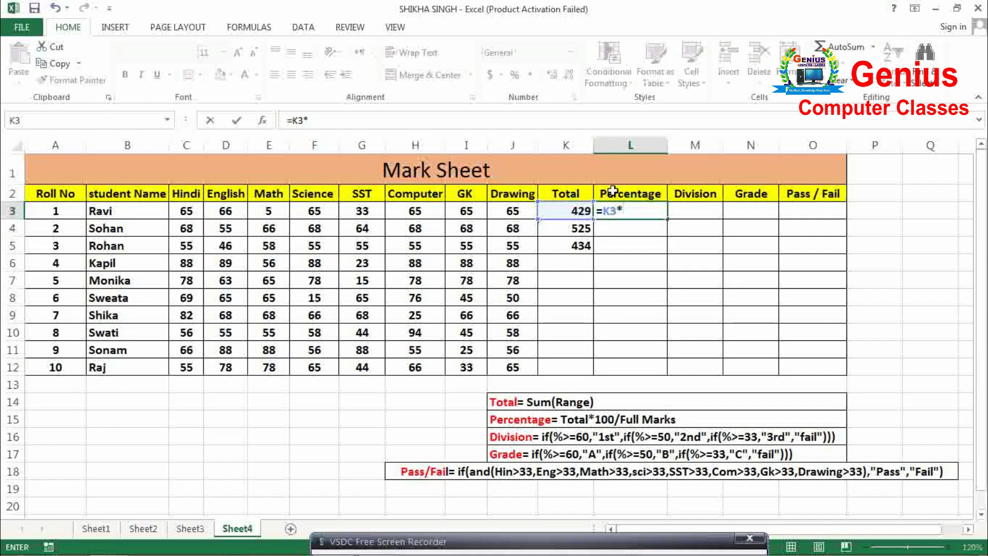
{"action": "type", "text": "100/"}
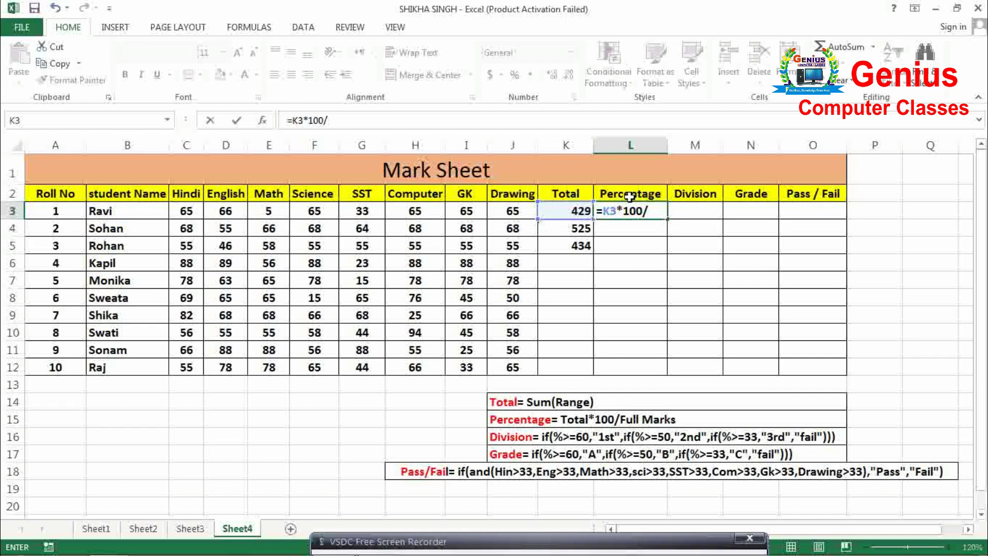
{"action": "type", "text": "800"}
{"action": "key", "text": "Return"}
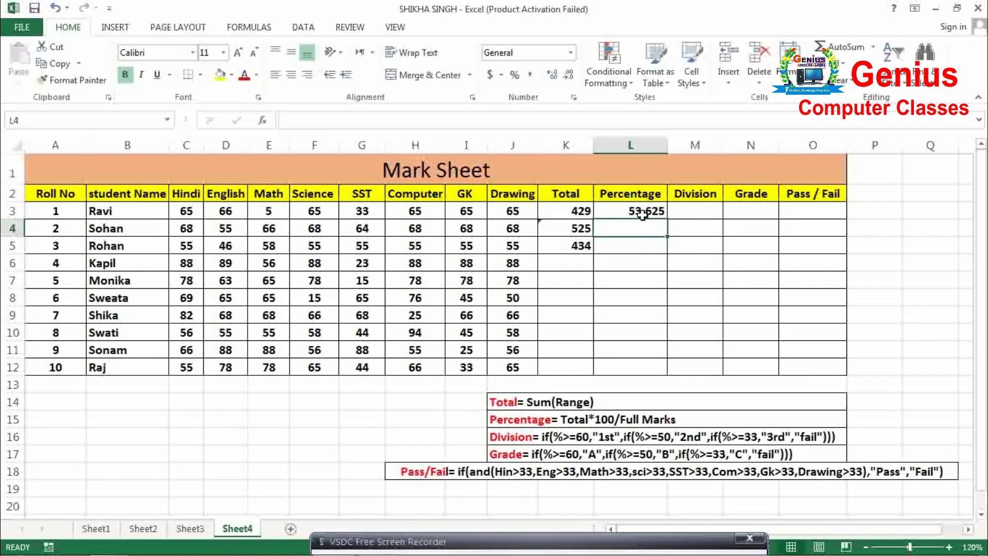
- Start the first student's division formula in M3 with an IF returning "1st" when L3>=60
{"action": "left_click", "coordinate": [684, 211]}
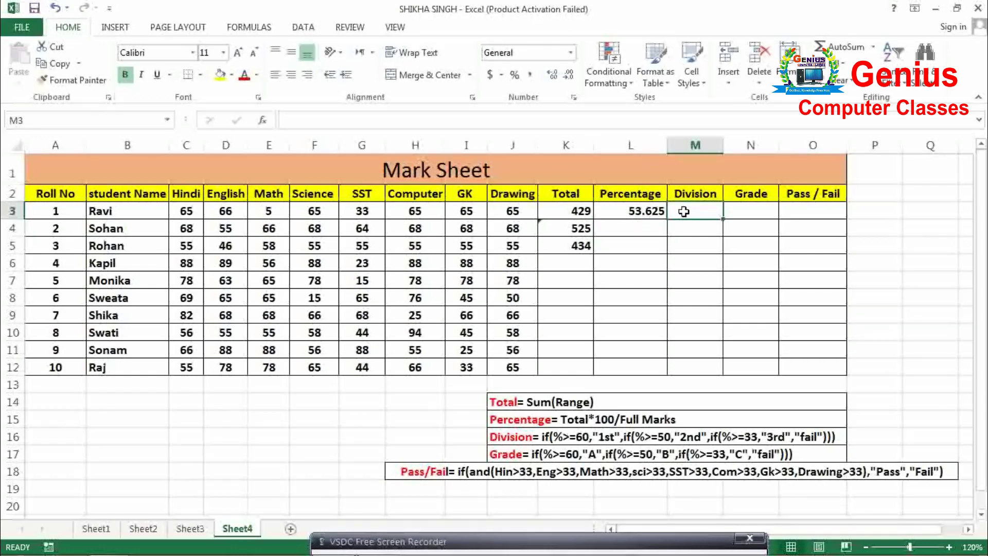
{"action": "type", "text": "="}
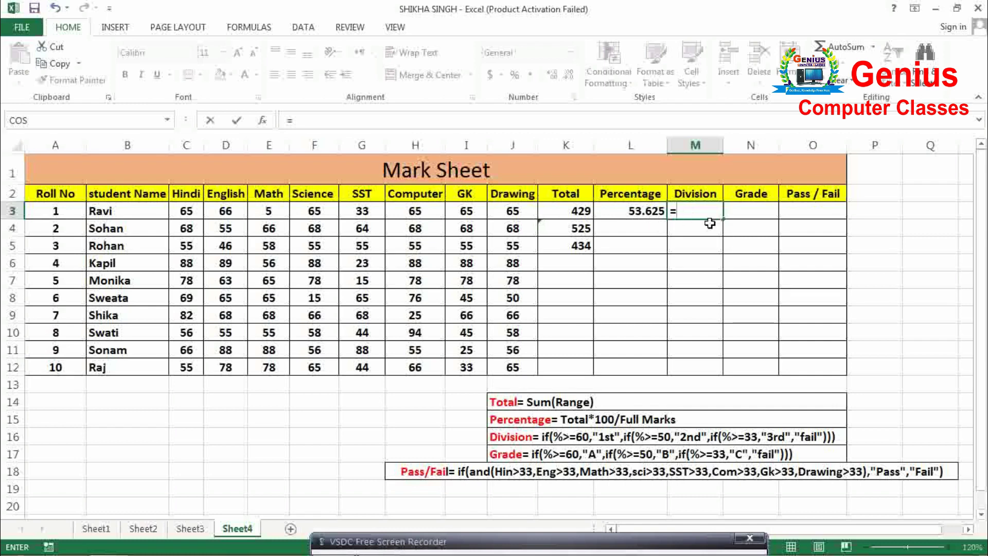
{"action": "type", "text": "if"}
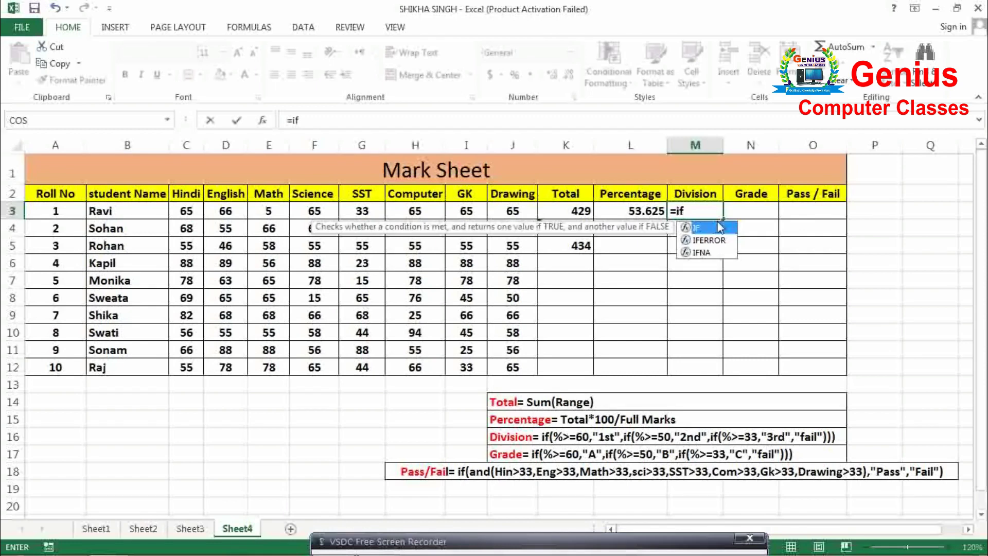
{"action": "type", "text": "("}
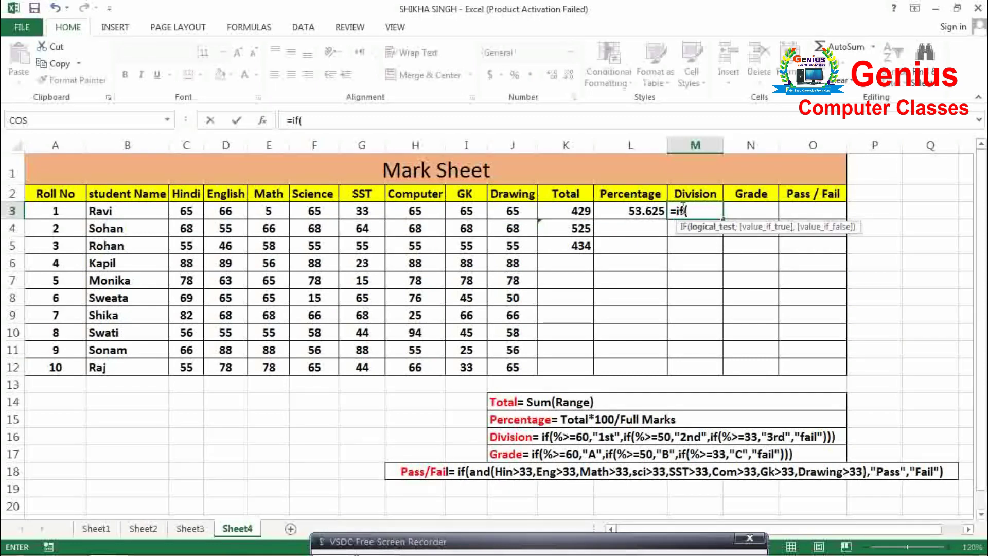
{"action": "left_click", "coordinate": [624, 211]}
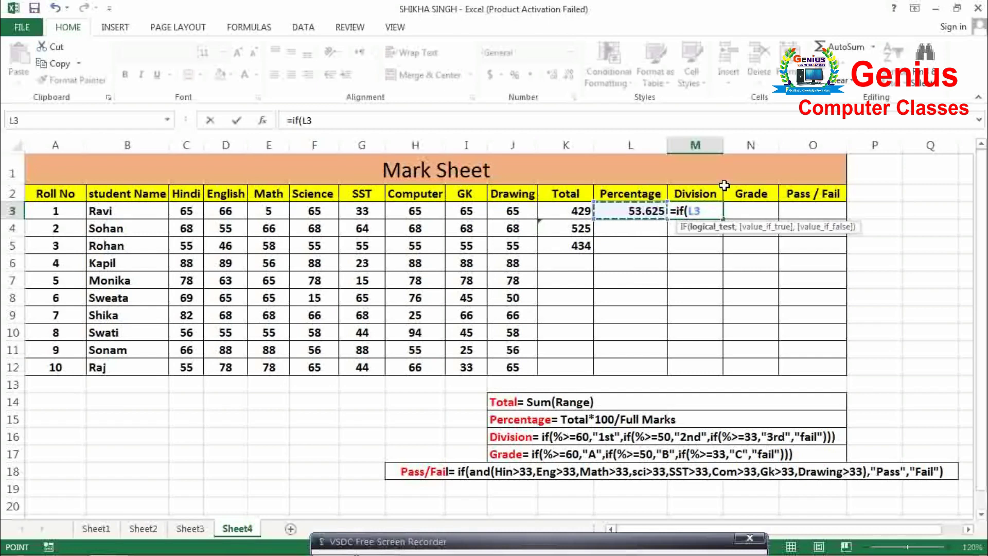
{"action": "type", "text": ">"}
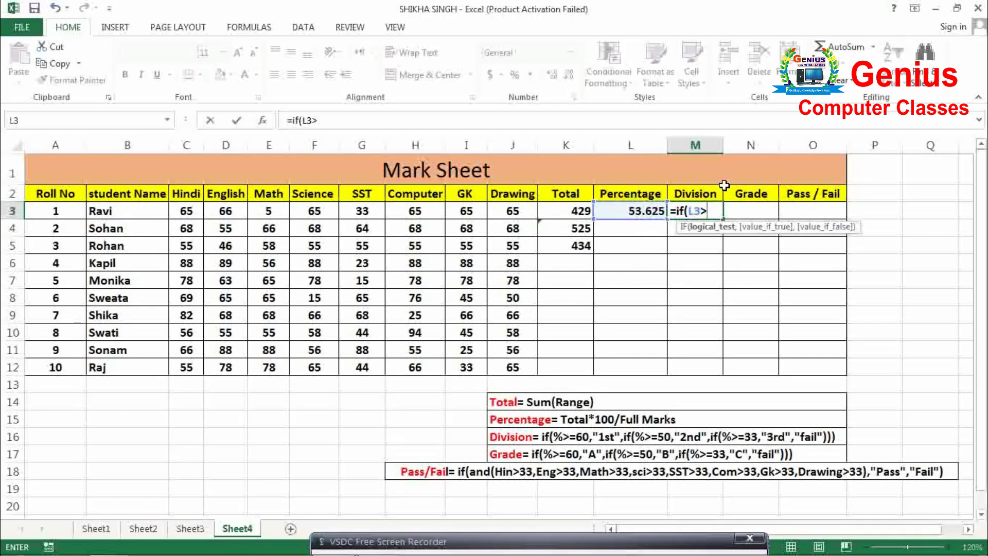
{"action": "type", "text": "="}
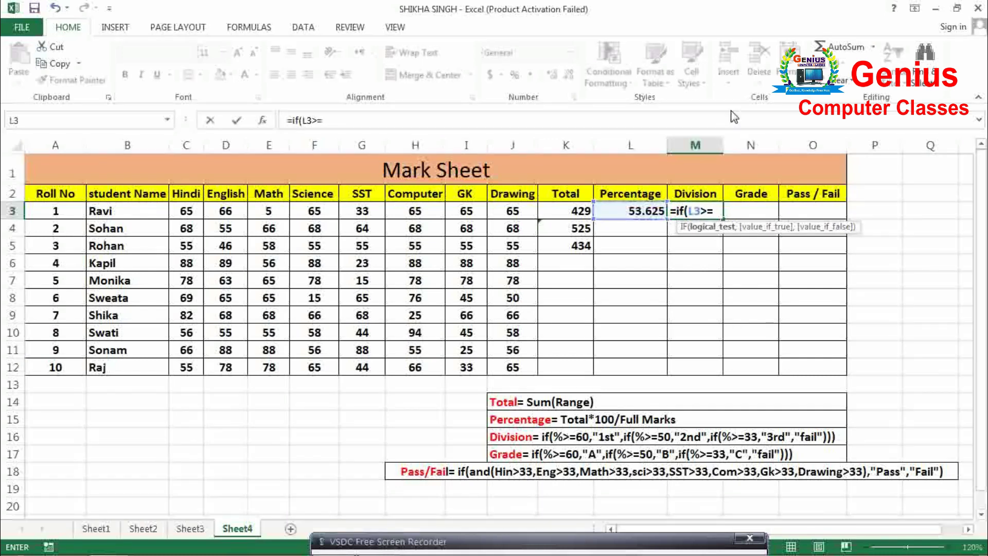
{"action": "type", "text": "60"}
{"action": "type", "text": ","}
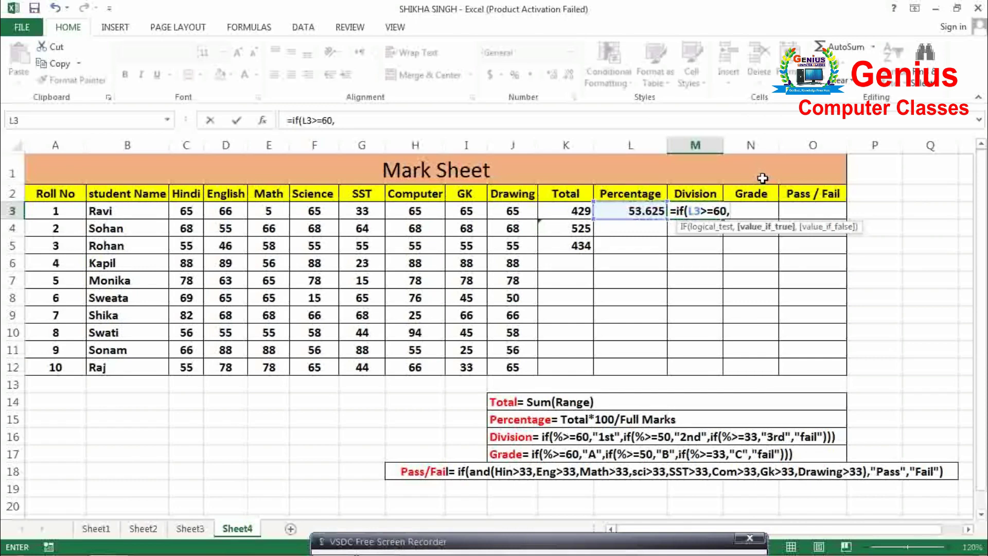
{"action": "type", "text": "\""}
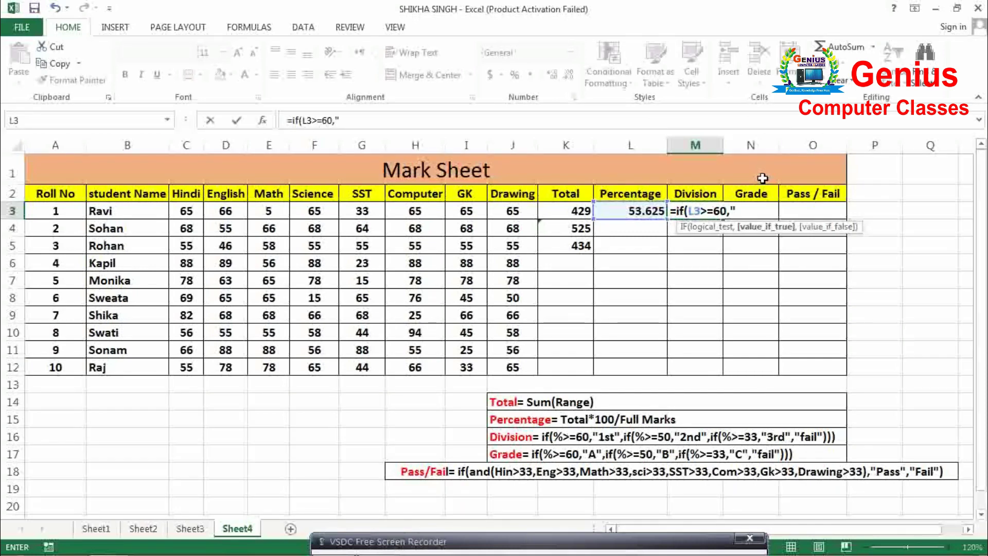
{"action": "type", "text": "1st\""}
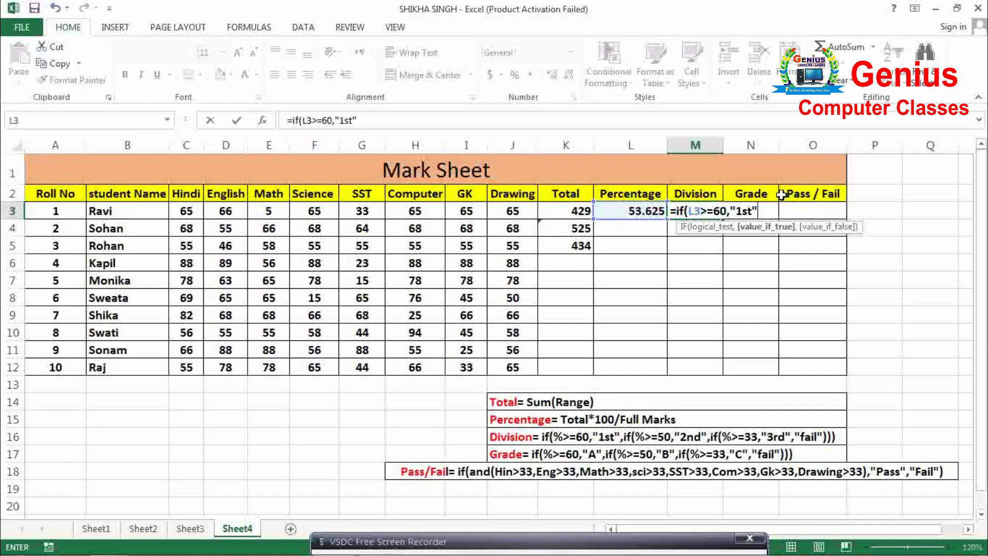
- Add a nested IF to the M3 formula that returns "2nd" when L3>=50
{"action": "type", "text": ",if"}
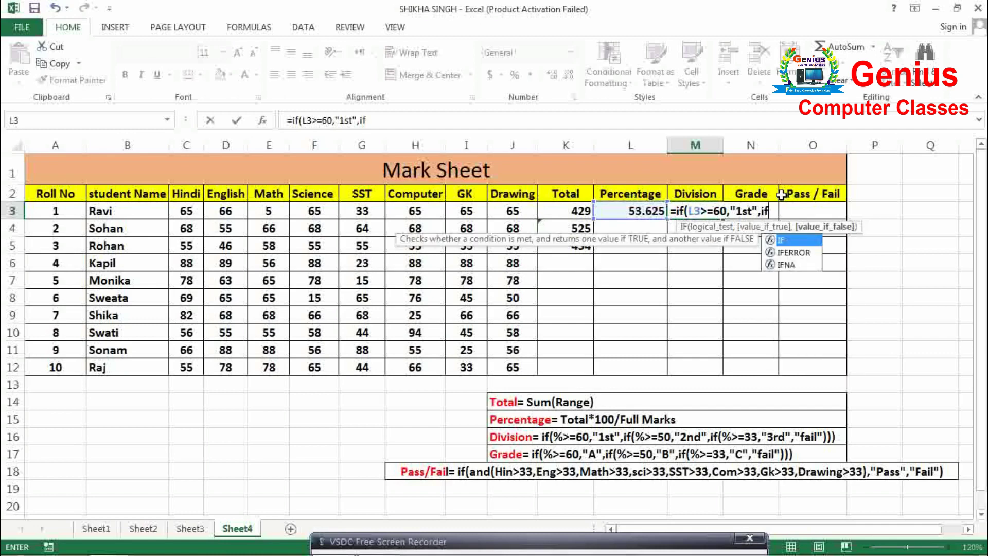
{"action": "type", "text": "("}
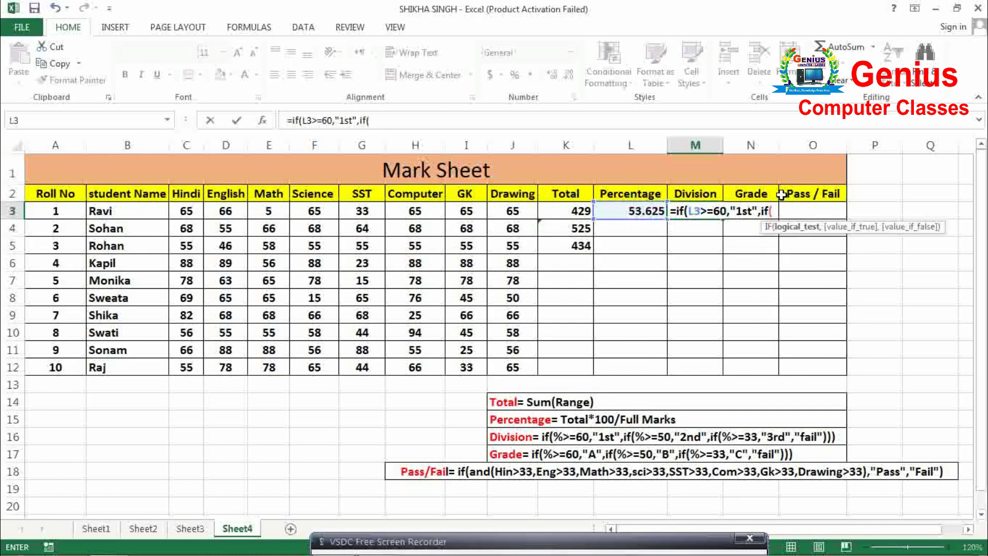
{"action": "left_click", "coordinate": [635, 211]}
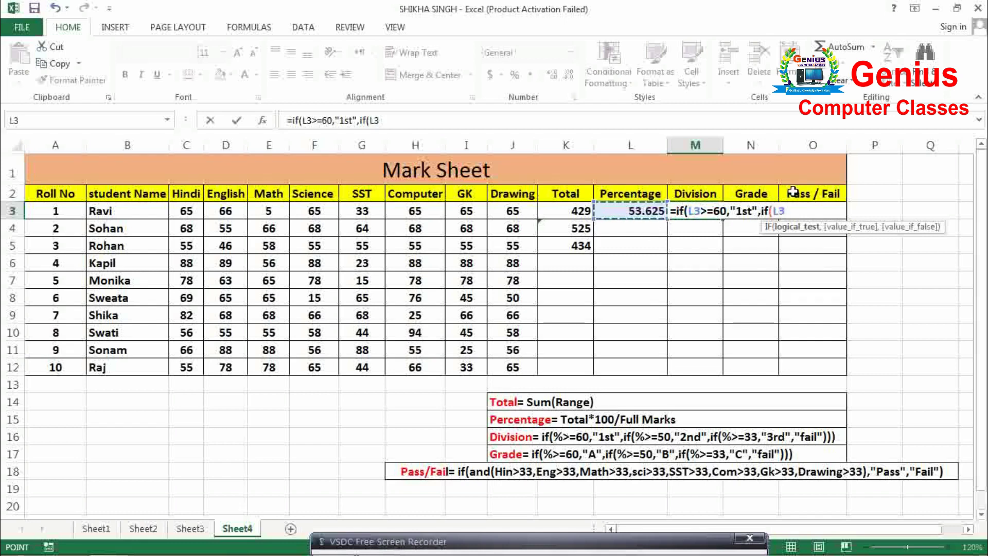
{"action": "type", "text": ">="}
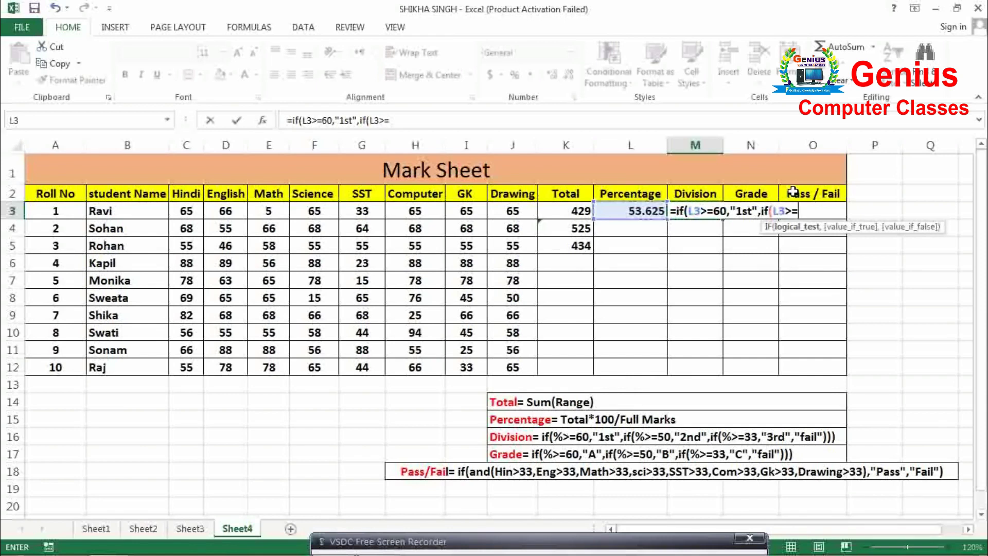
{"action": "type", "text": "50"}
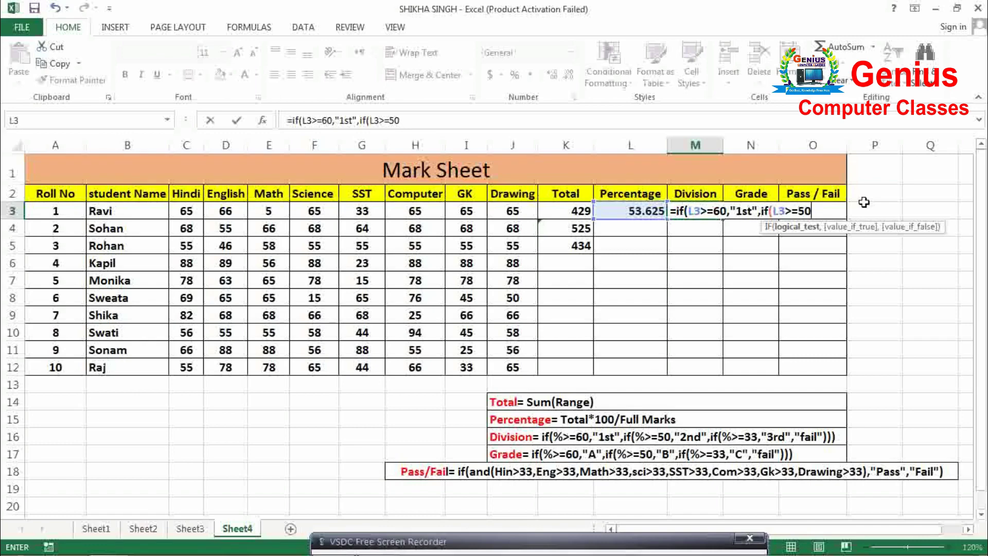
{"action": "type", "text": ",\""}
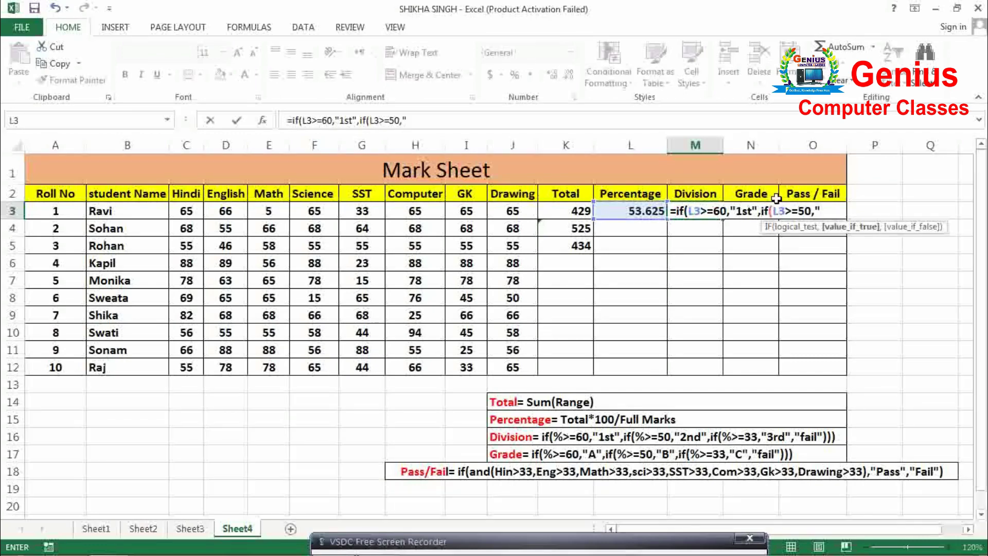
{"action": "type", "text": "2nd\","}
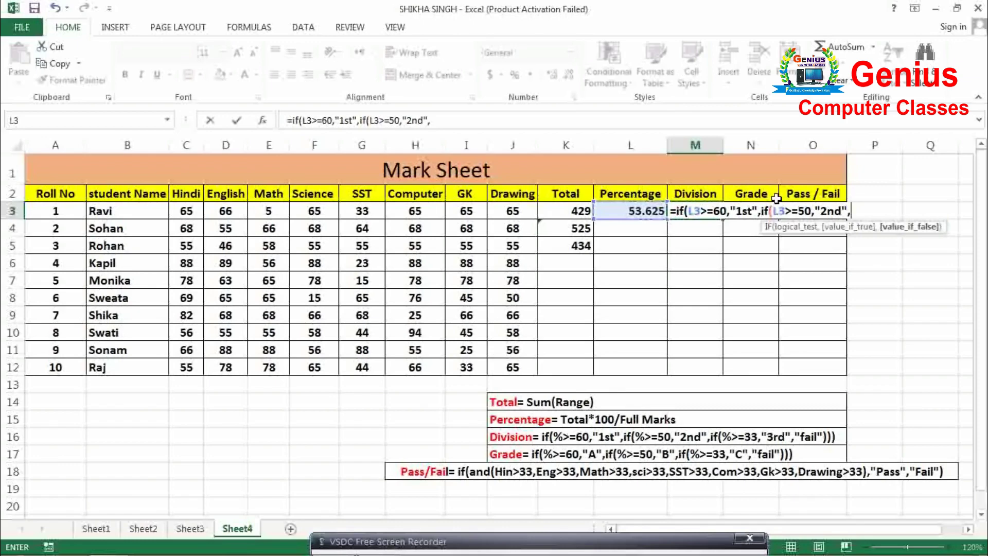
- Add a third nested IF to the M3 formula that returns "3rd" when L3>=33
{"action": "type", "text": "if"}
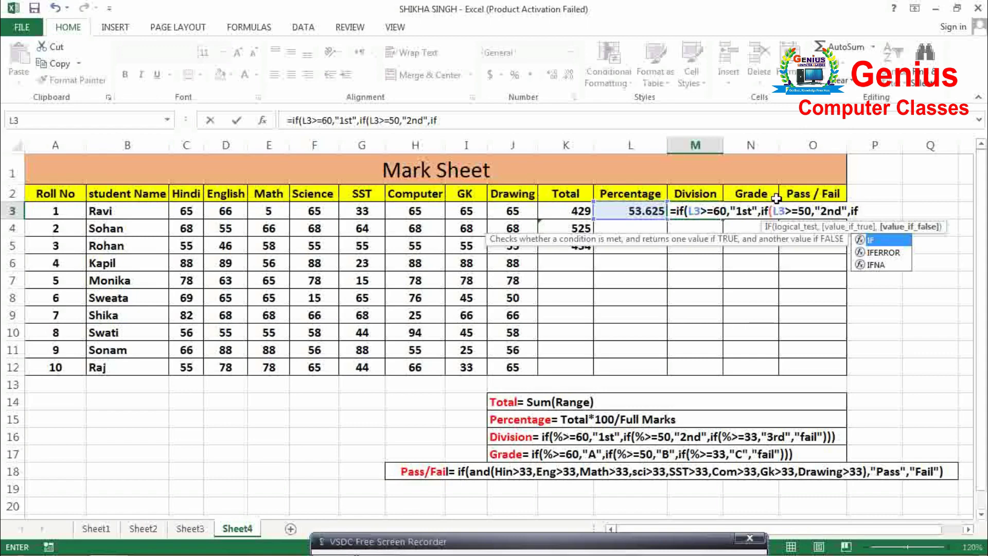
{"action": "type", "text": "("}
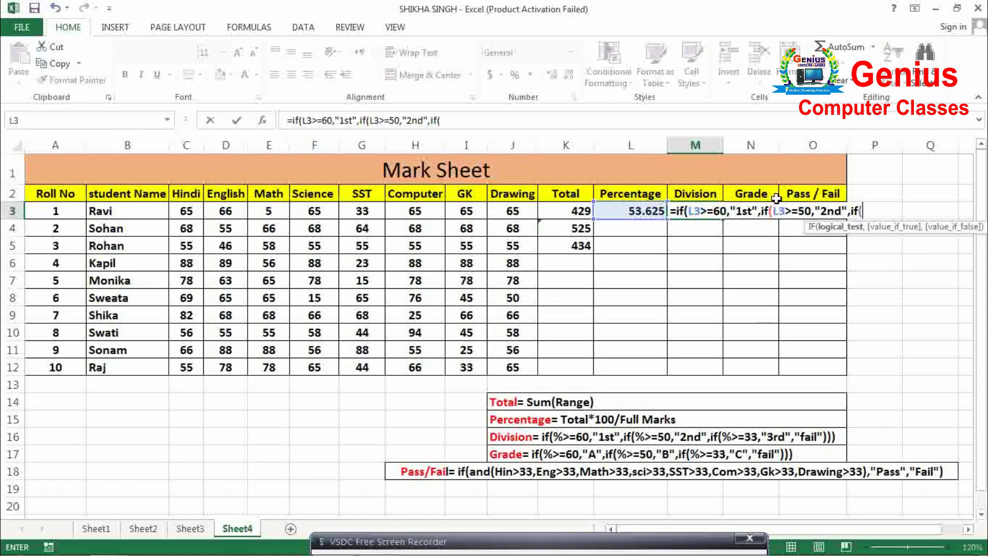
{"action": "left_click", "coordinate": [618, 209]}
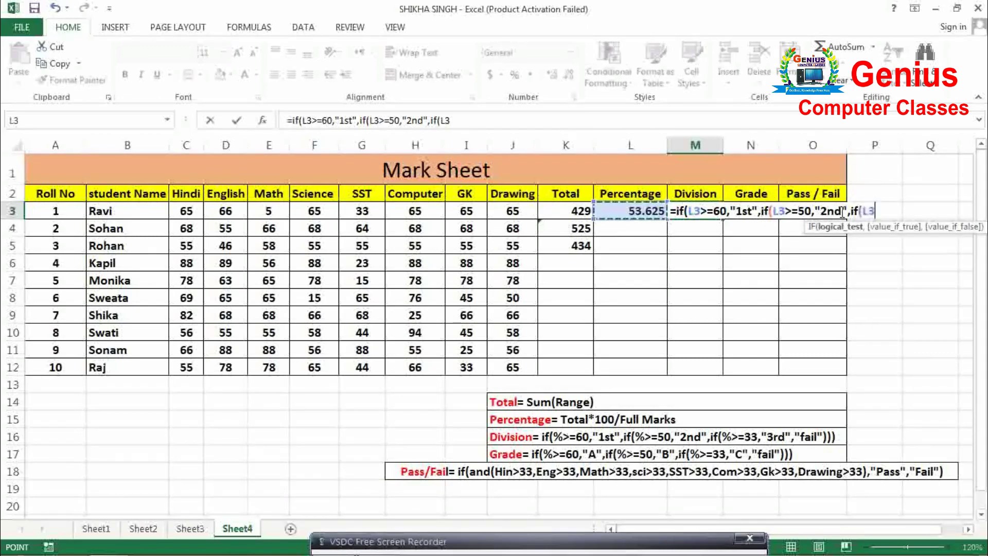
{"action": "type", "text": ">"}
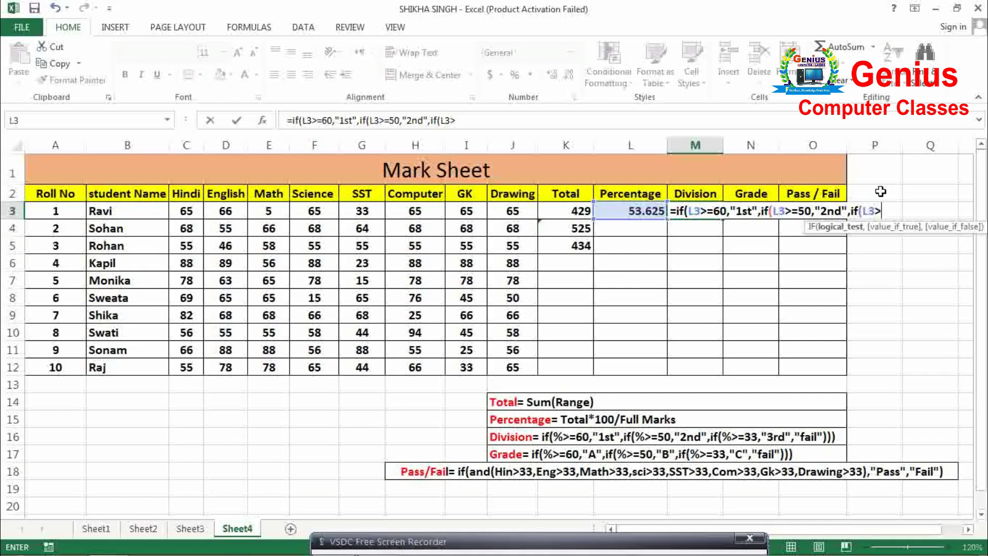
{"action": "type", "text": "=33"}
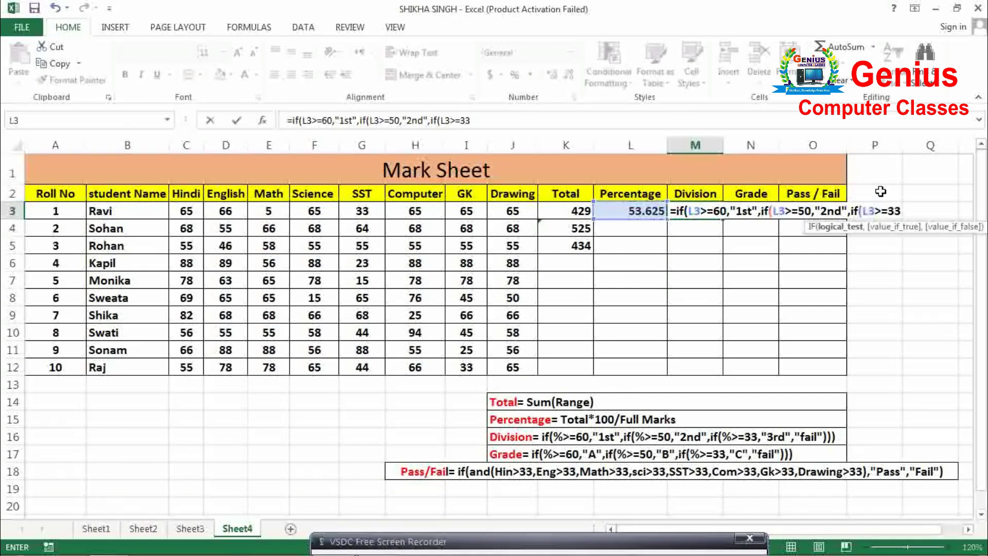
{"action": "type", "text": ",\""}
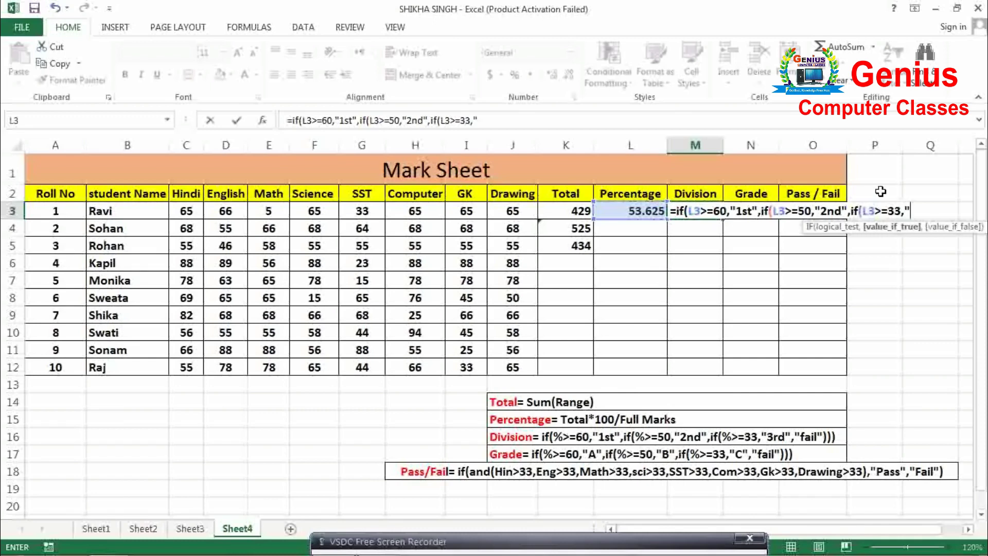
{"action": "type", "text": "3rd\""}
{"action": "right_click", "coordinate": [708, 216]}
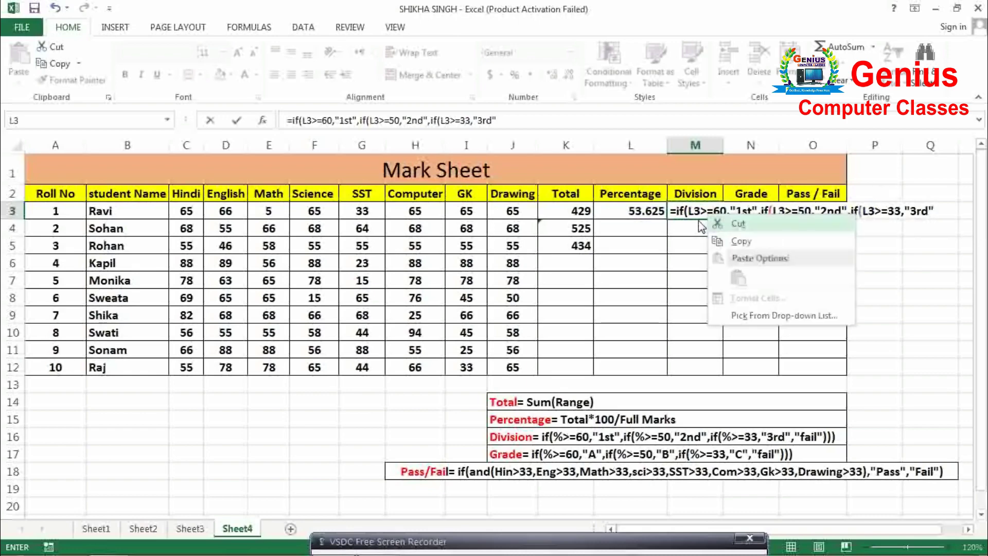
{"action": "left_click", "coordinate": [936, 207]}
{"action": "right_click", "coordinate": [935, 207]}
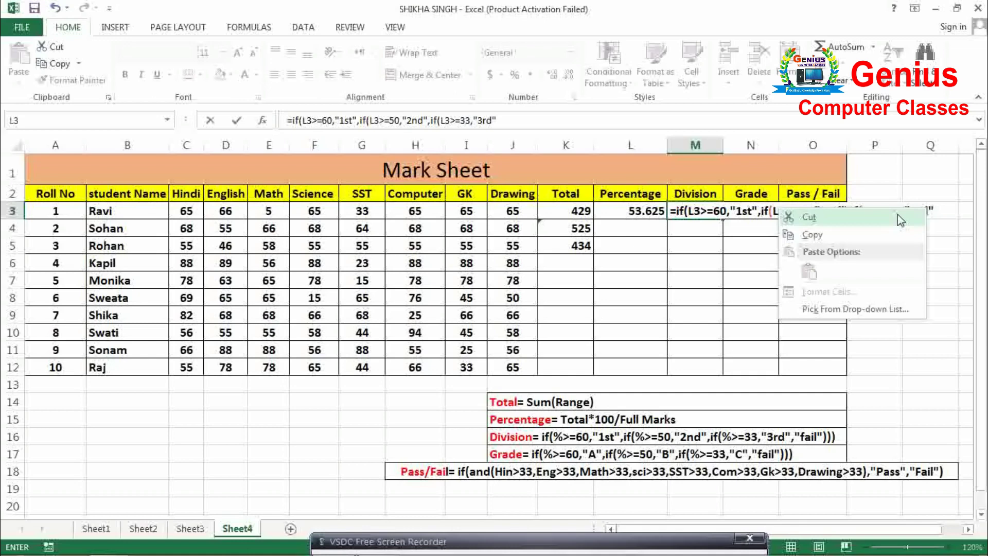
{"action": "left_click", "coordinate": [940, 208]}
{"action": "right_click", "coordinate": [940, 208]}
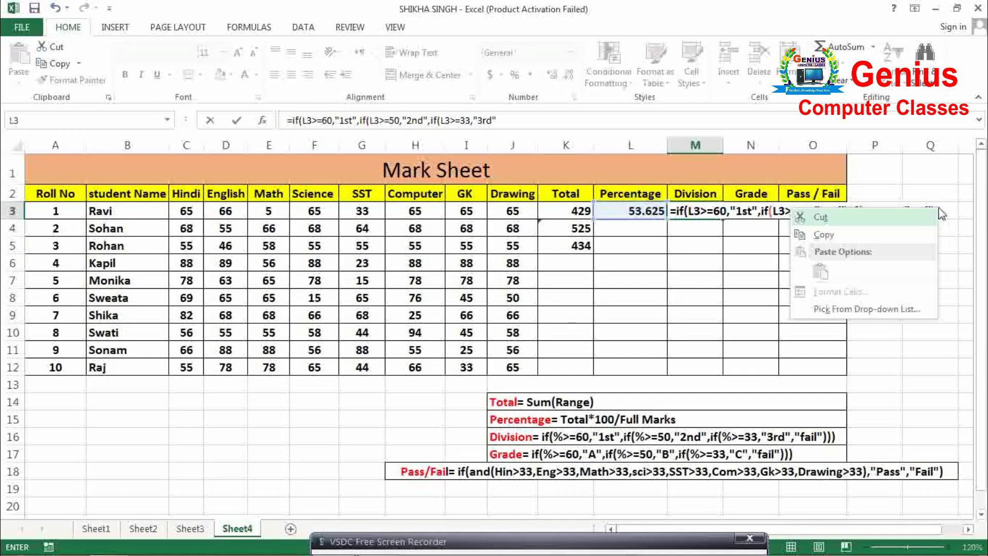
- Append "fail" as the final otherwise value of the M3 formula and try to enter it
{"action": "left_click", "coordinate": [502, 121]}
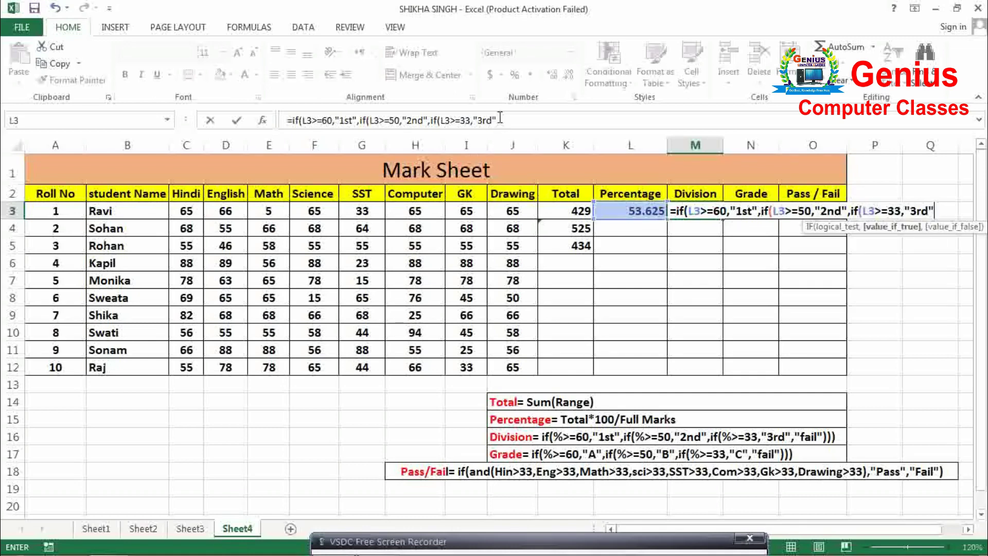
{"action": "left_click", "coordinate": [510, 119]}
{"action": "type", "text": ","}
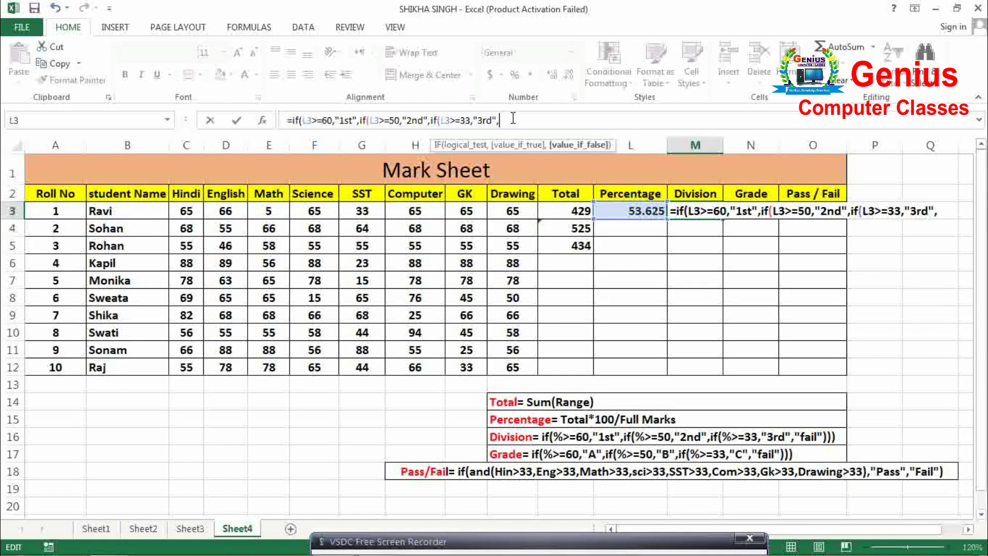
{"action": "type", "text": "\""}
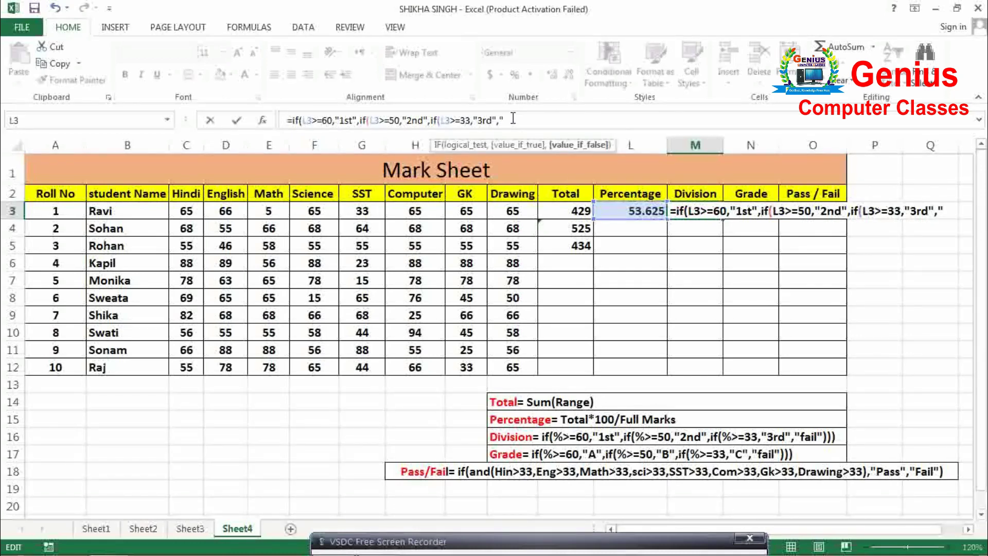
{"action": "type", "text": "fail"}
{"action": "key", "text": "Return"}
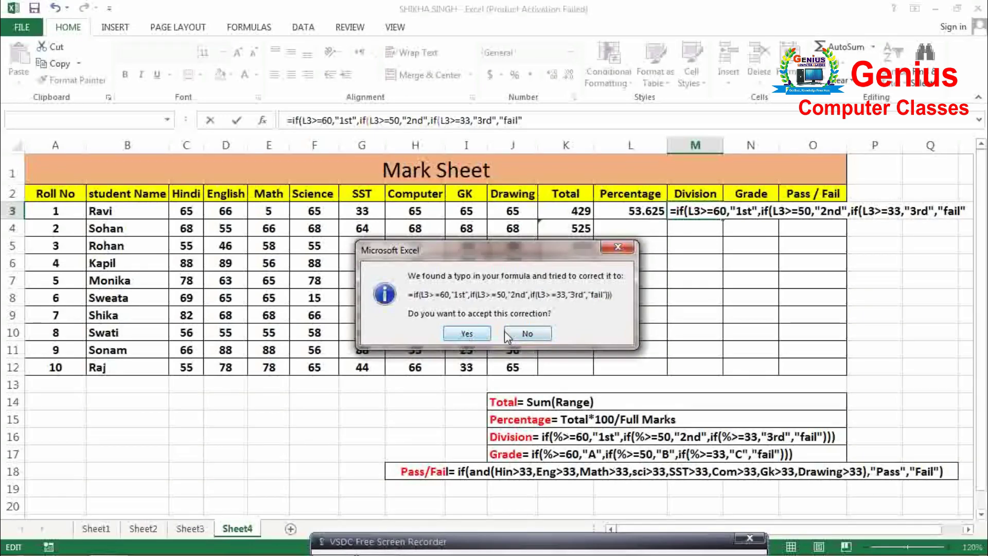
- Decline the suggested correction, close the M3 division formula with three closing parentheses and enter it
{"action": "left_click", "coordinate": [525, 334]}
{"action": "left_click", "coordinate": [494, 321]}
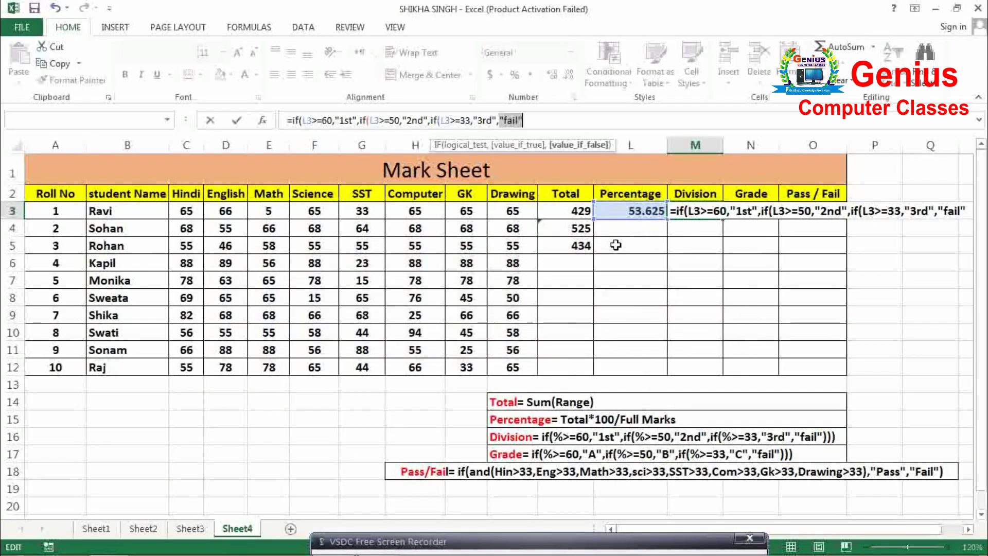
{"action": "key", "text": "End"}
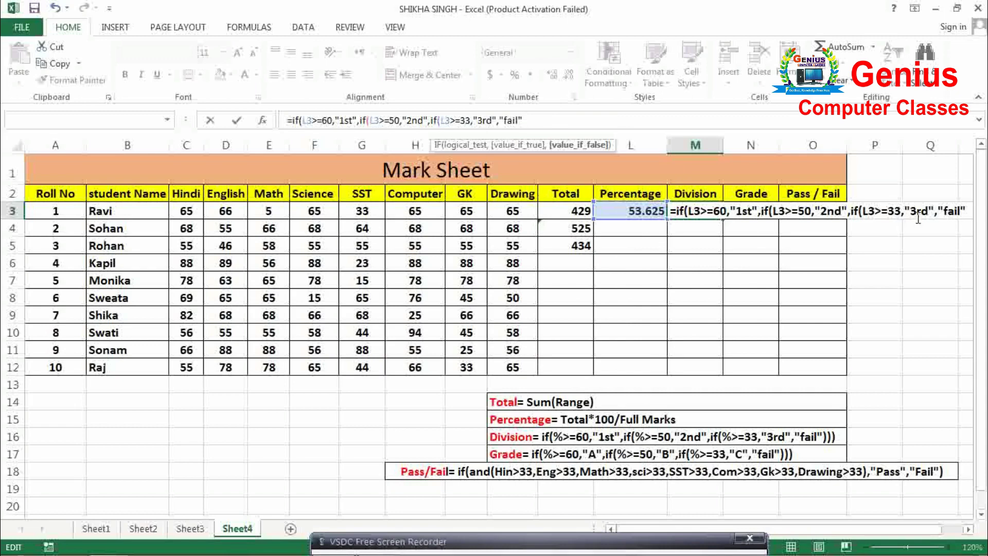
{"action": "right_click", "coordinate": [966, 212]}
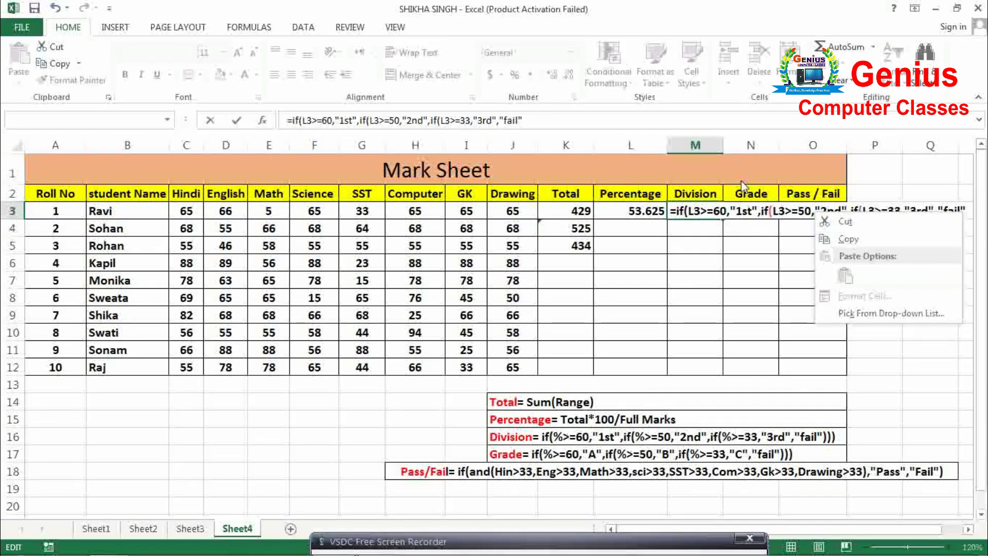
{"action": "key", "text": "Escape"}
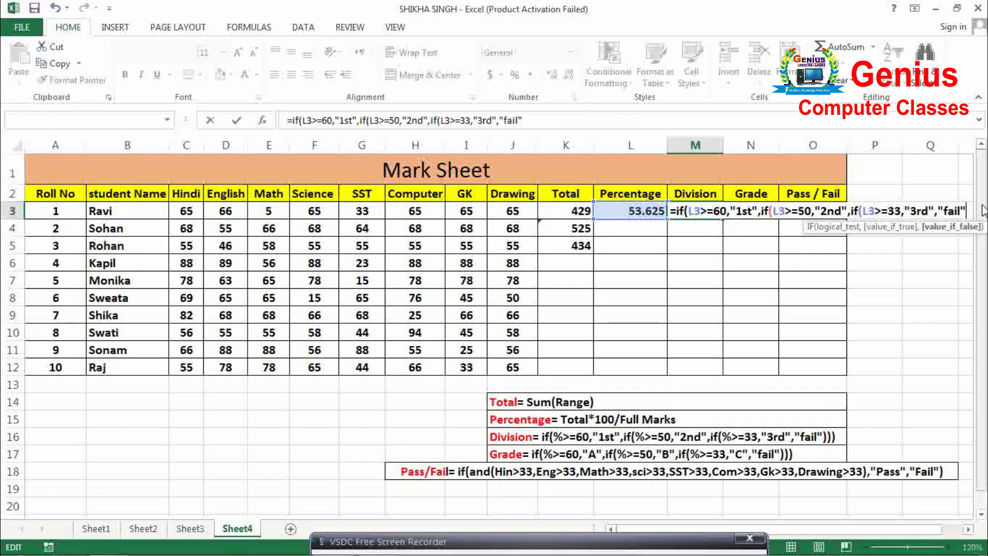
{"action": "type", "text": ")))"}
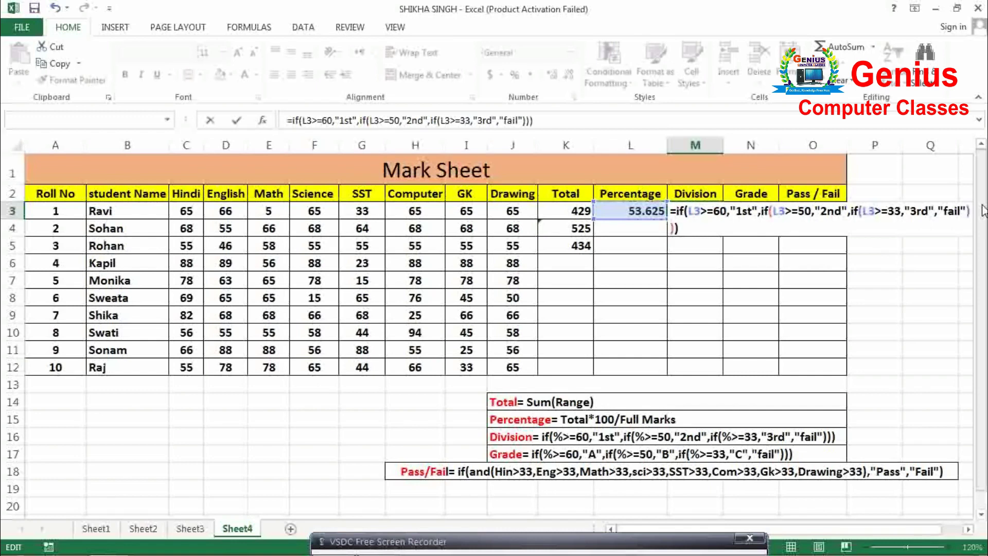
{"action": "key", "text": "Return"}
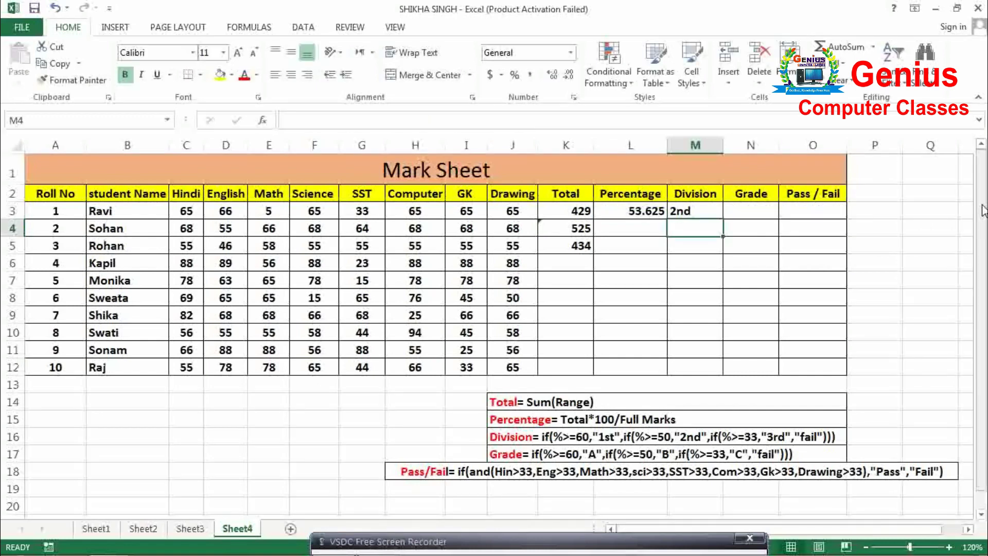
{"action": "left_click", "coordinate": [695, 211]}
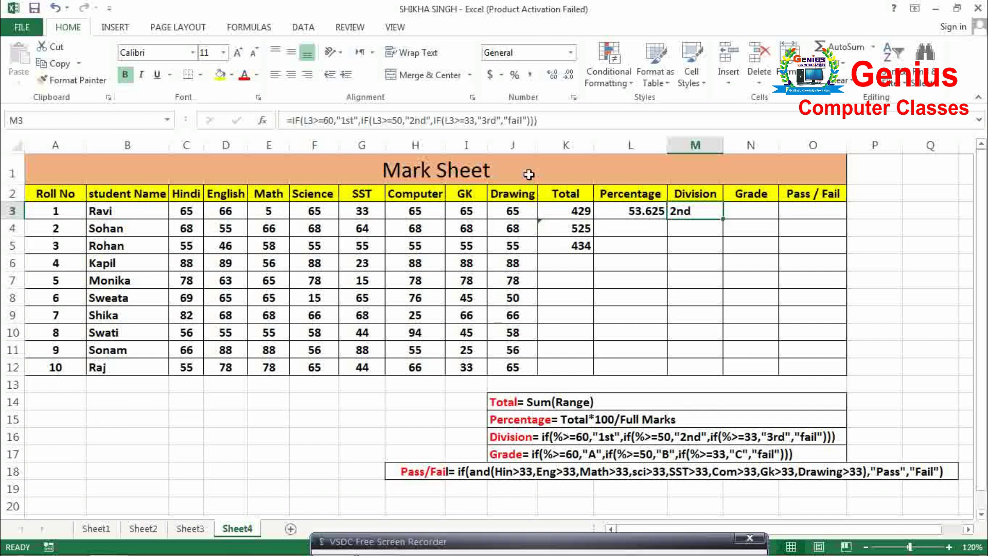
- Start the first student's grade formula in N3 with an IF returning "A" when L3>=60
{"action": "left_click", "coordinate": [743, 214]}
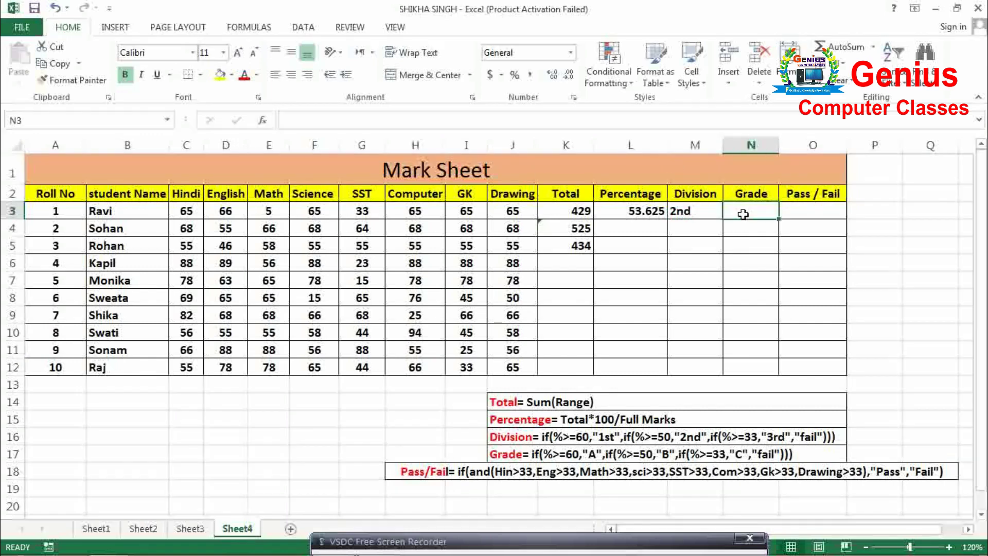
{"action": "type", "text": "=i"}
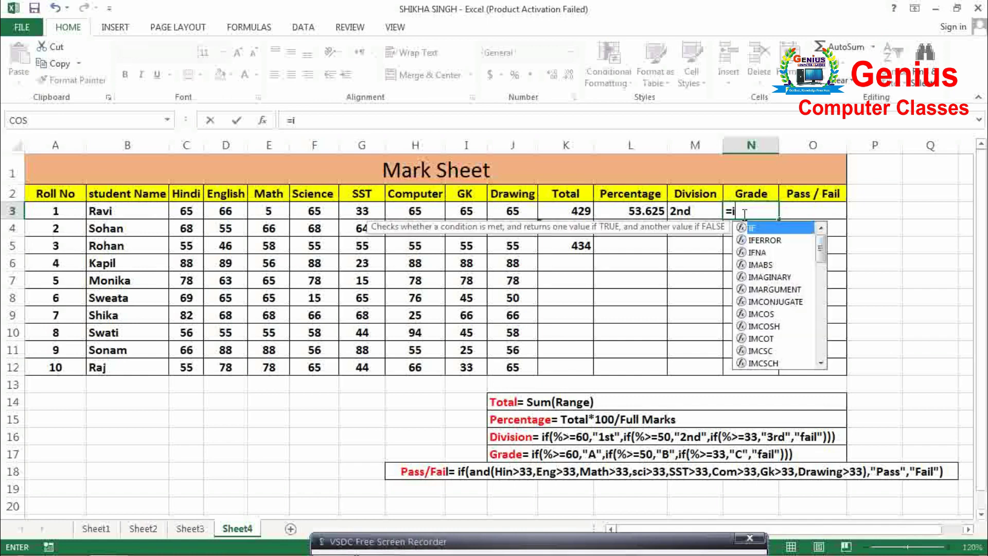
{"action": "type", "text": "f("}
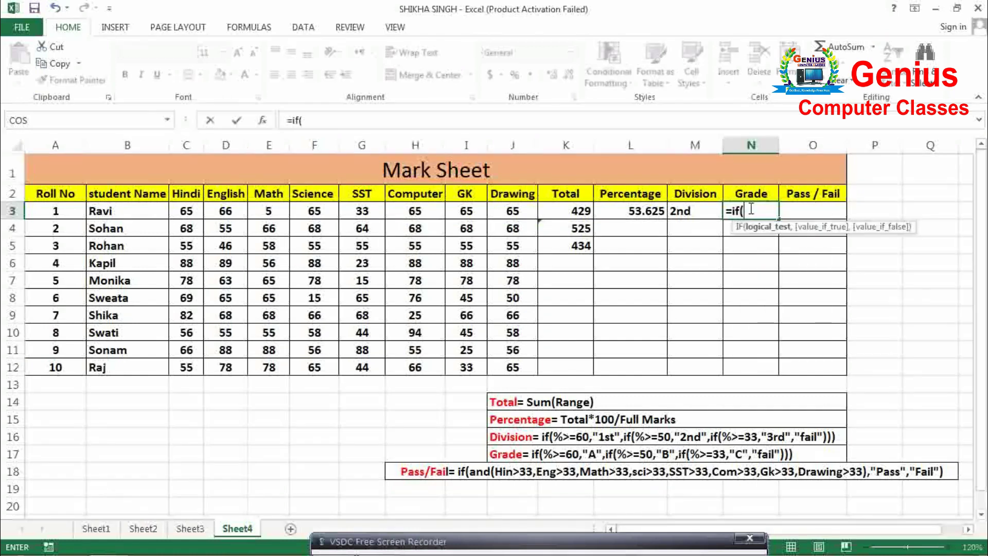
{"action": "left_click", "coordinate": [632, 209]}
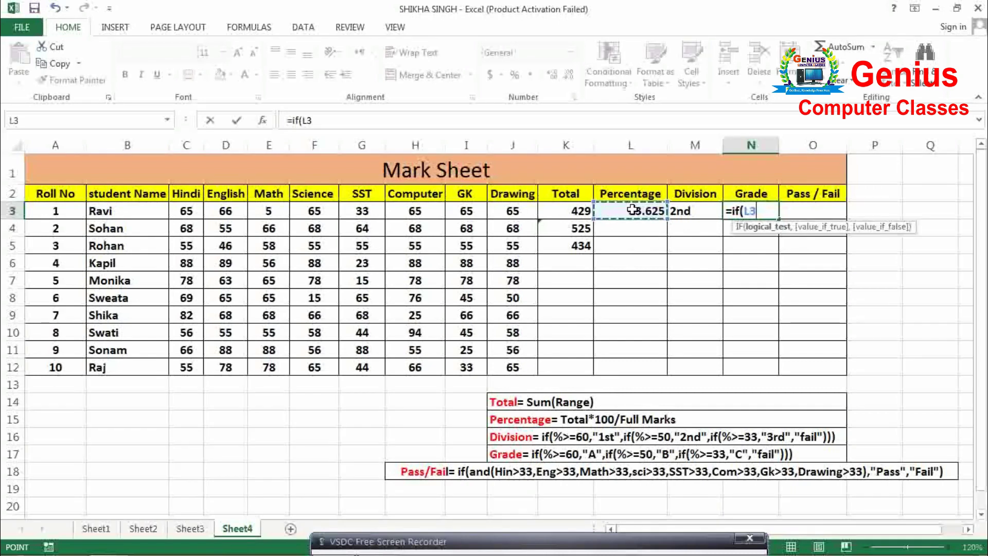
{"action": "type", "text": ">"}
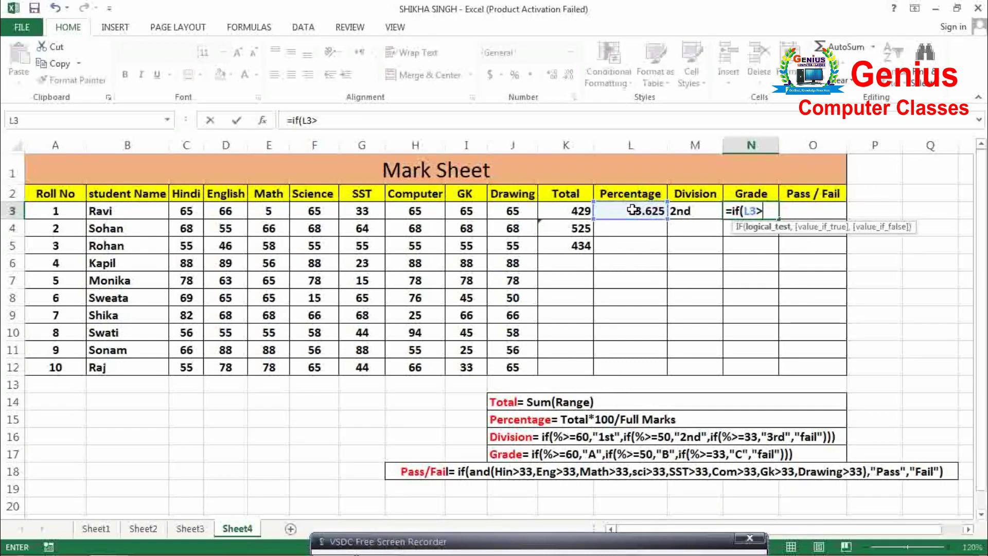
{"action": "type", "text": "6"}
{"action": "key", "text": "BackSpace"}
{"action": "type", "text": "=60"}
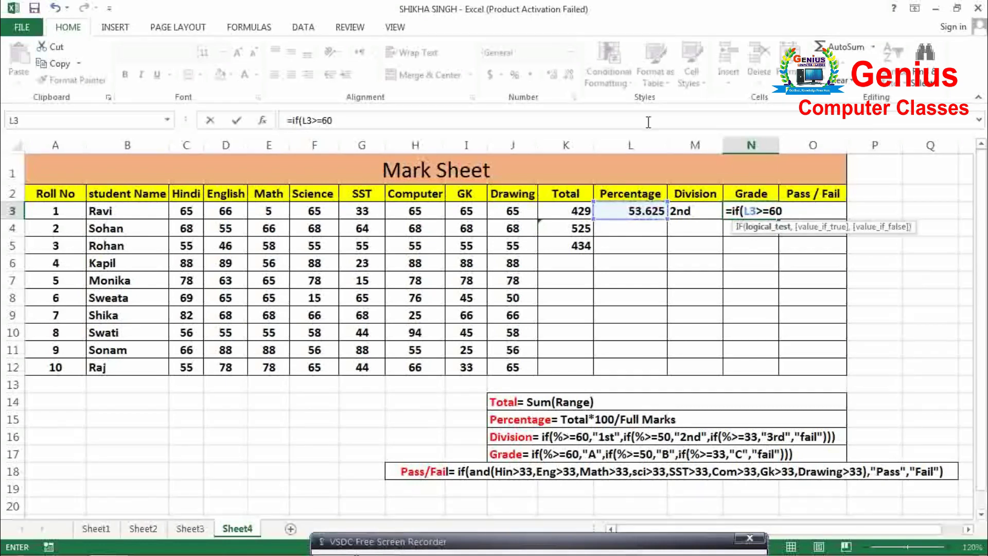
{"action": "type", "text": ","}
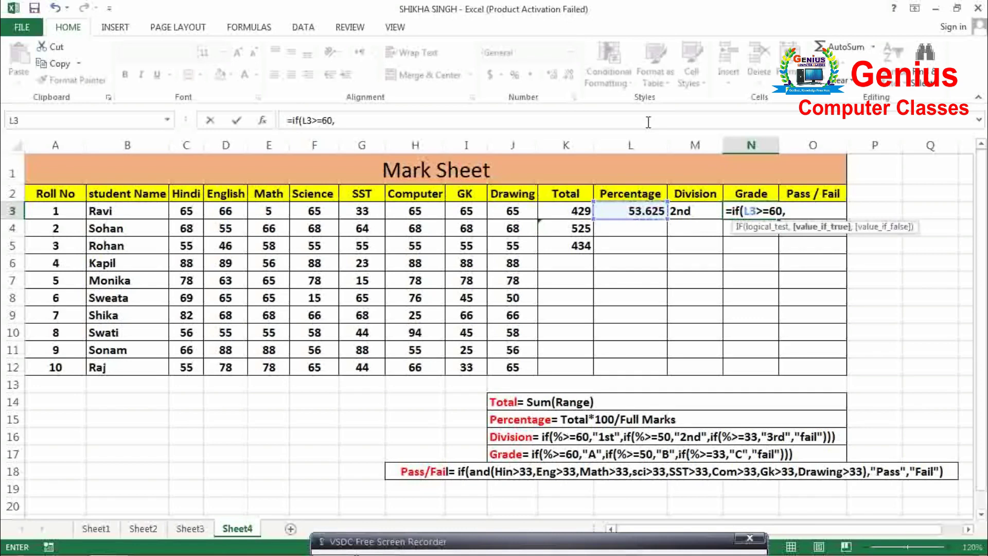
{"action": "type", "text": "\"A\""}
- Add a nested IF to the N3 formula that returns "B" when L3>=50
{"action": "type", "text": ",if"}
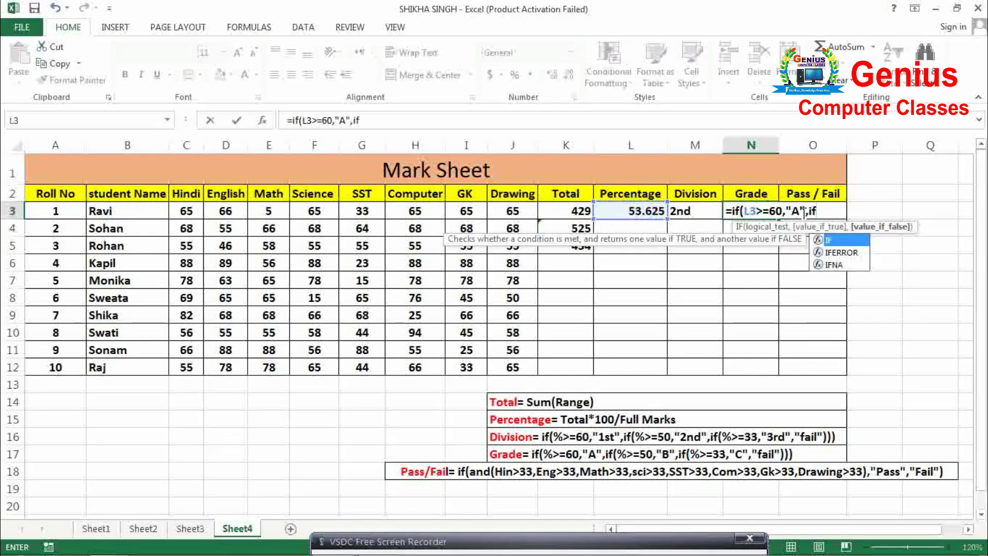
{"action": "type", "text": "("}
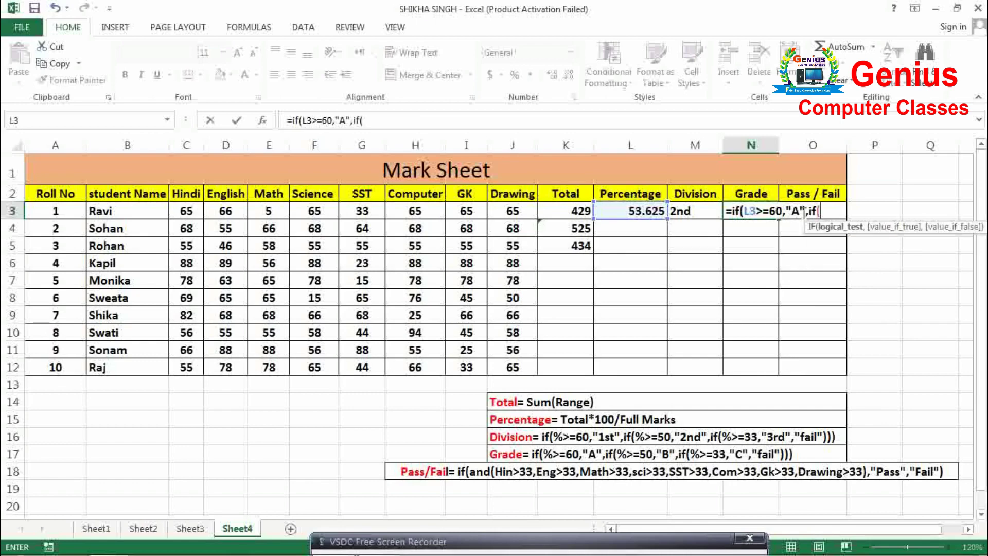
{"action": "left_click", "coordinate": [651, 210]}
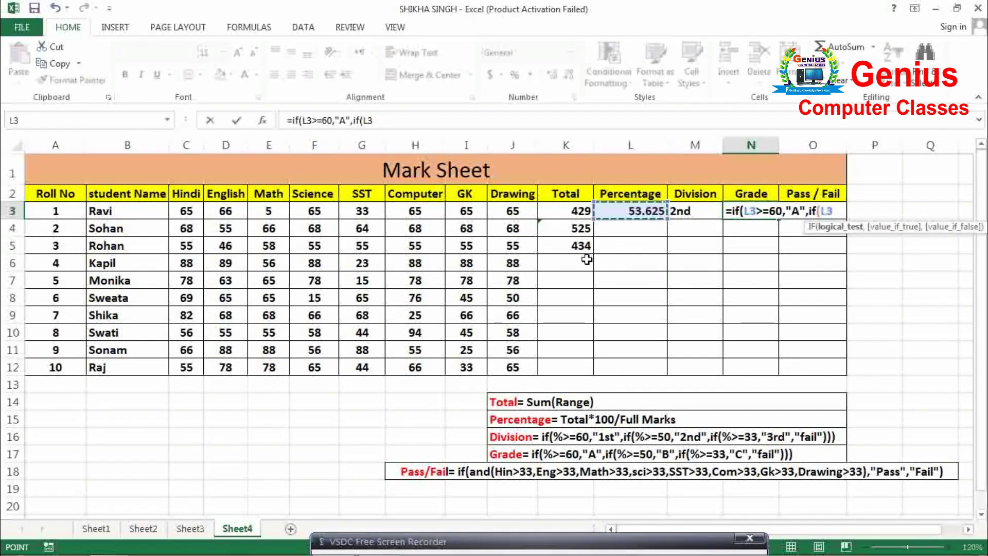
{"action": "type", "text": ">="}
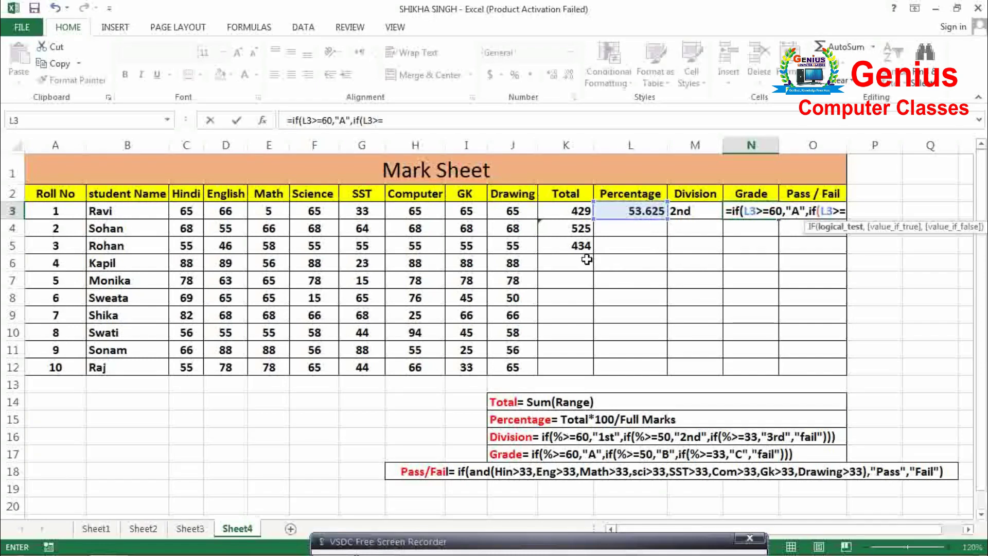
{"action": "type", "text": "50,"}
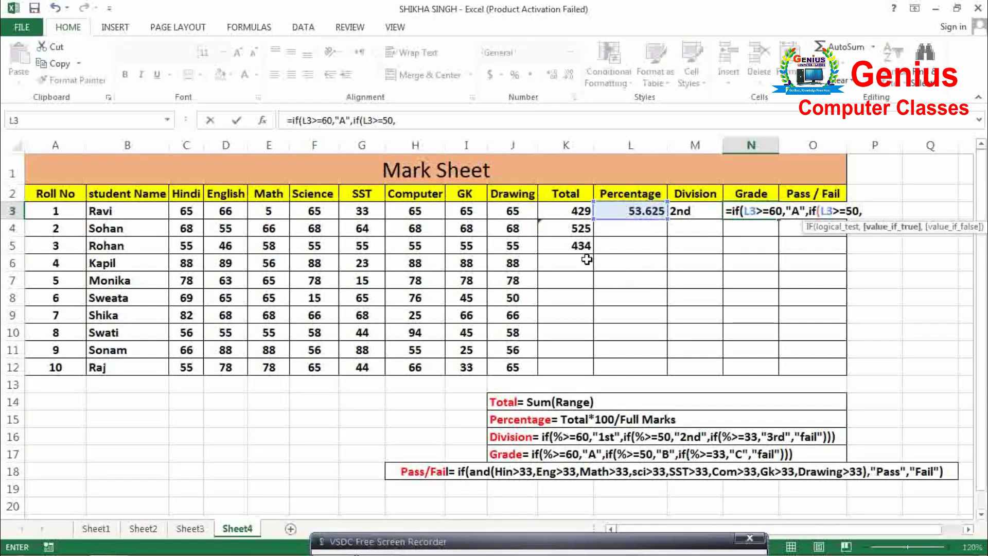
{"action": "type", "text": "\""}
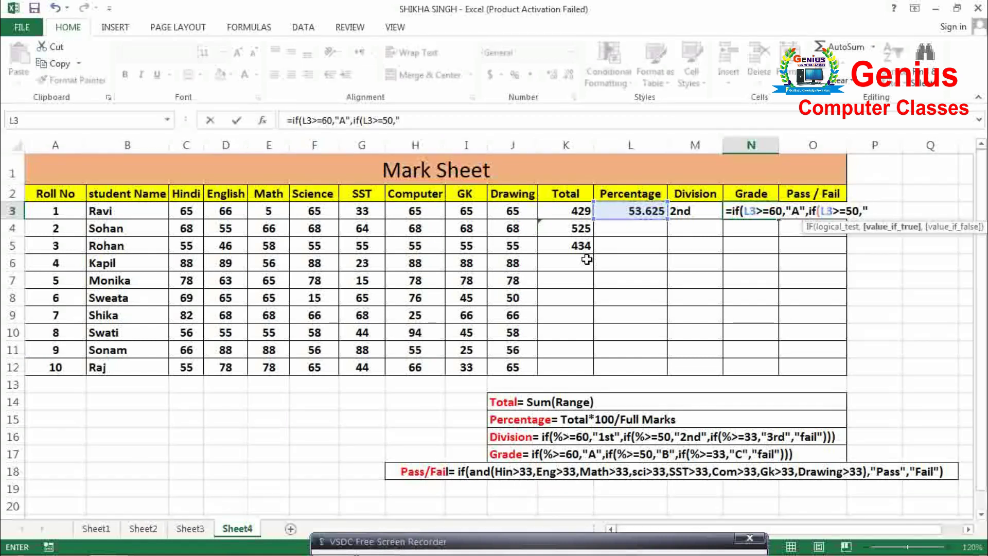
{"action": "type", "text": "B\""}
- Add a third nested IF returning "C" when L3>=33 to the N3 formula, close all three parentheses and enter it
{"action": "type", "text": ",if"}
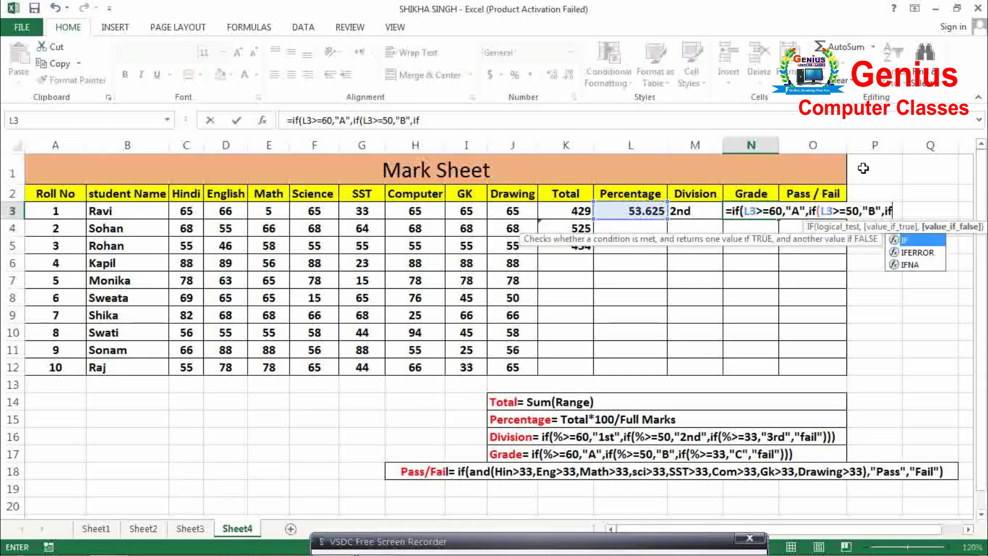
{"action": "type", "text": "("}
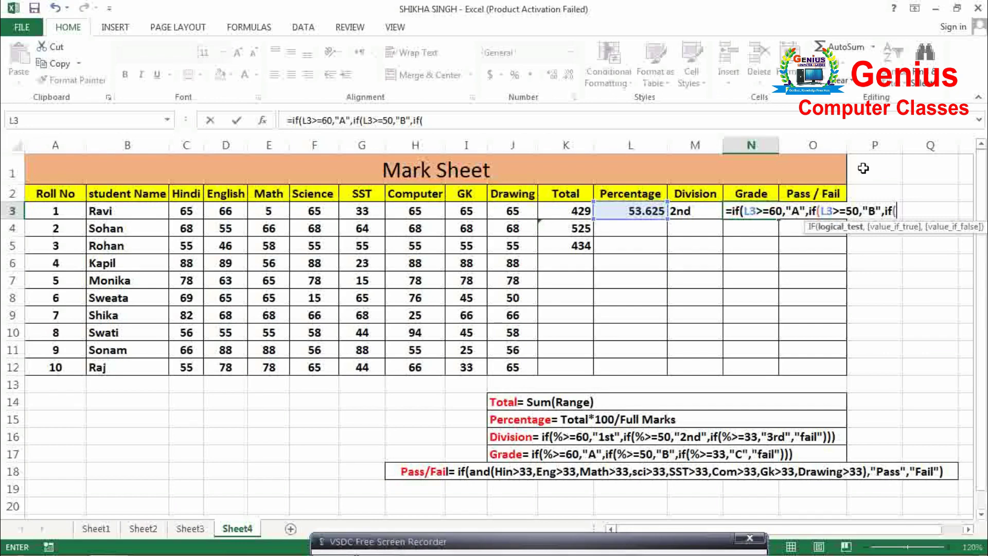
{"action": "left_click", "coordinate": [641, 211]}
{"action": "type", "text": ">"}
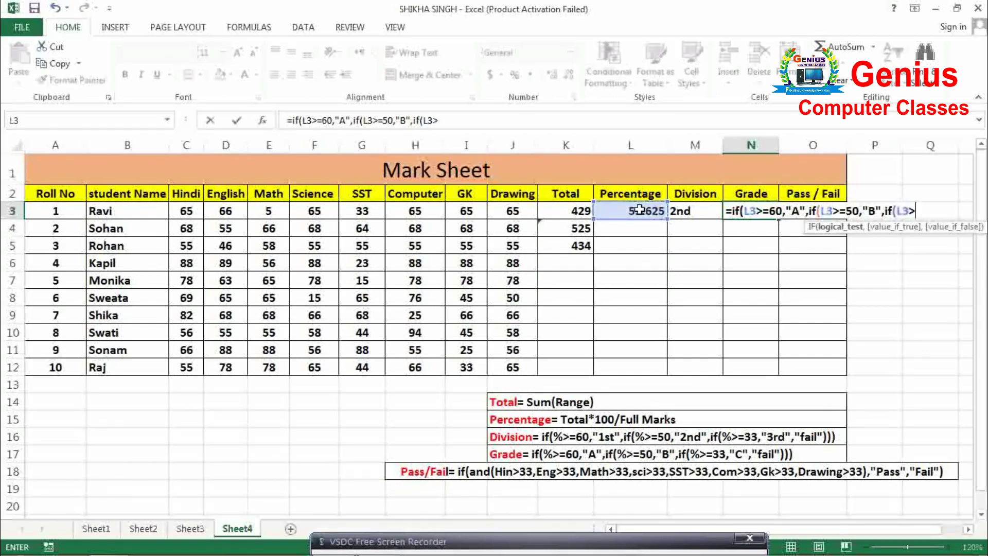
{"action": "type", "text": "=33,\""}
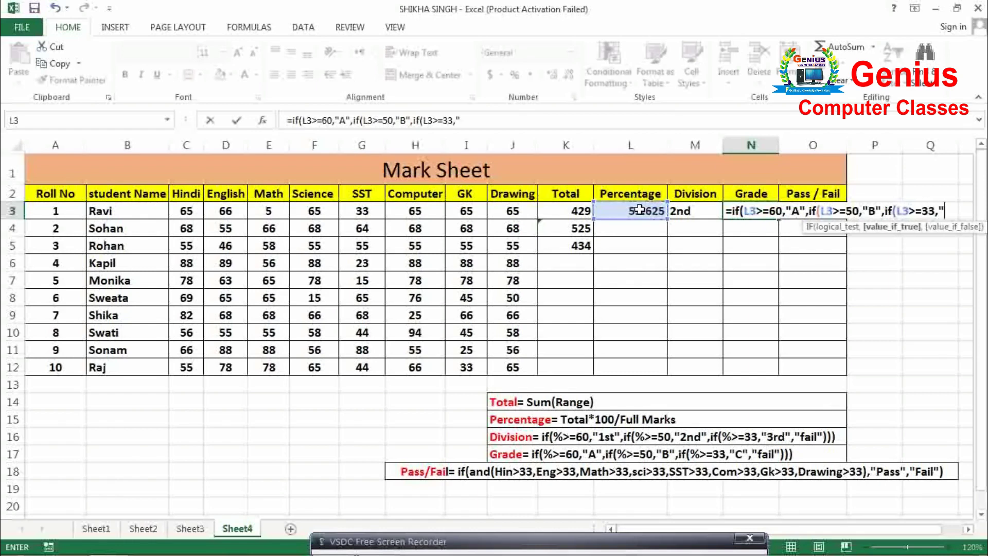
{"action": "type", "text": "C\""}
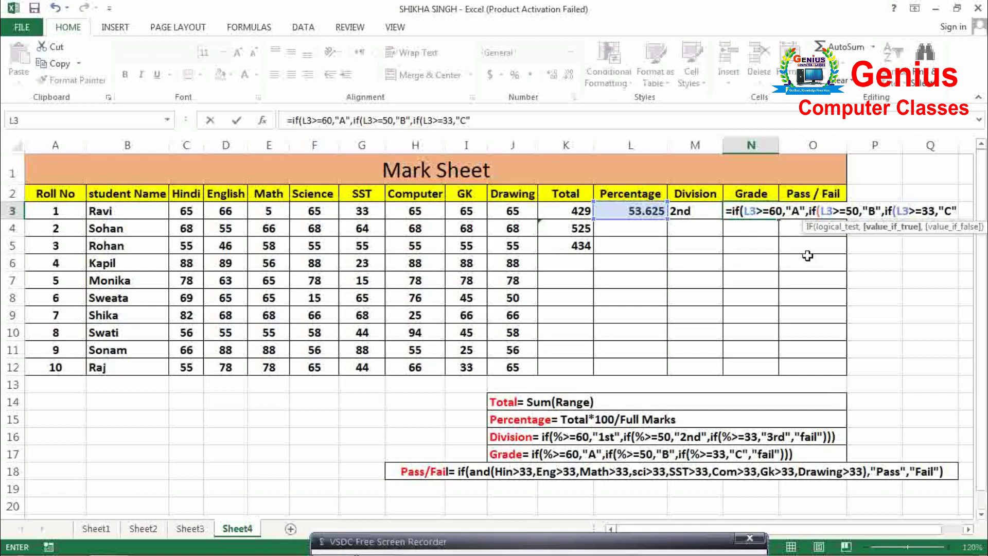
{"action": "type", "text": "))"}
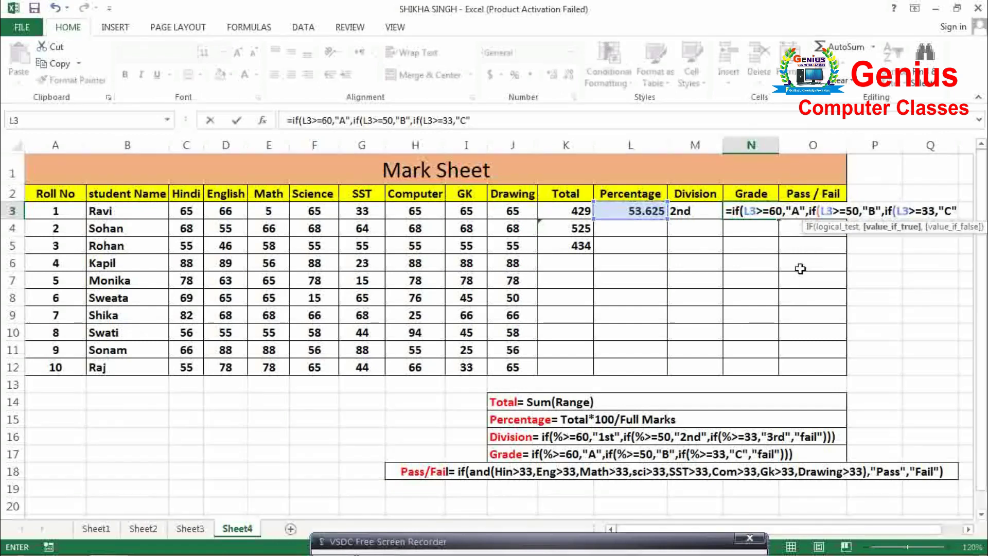
{"action": "type", "text": ")"}
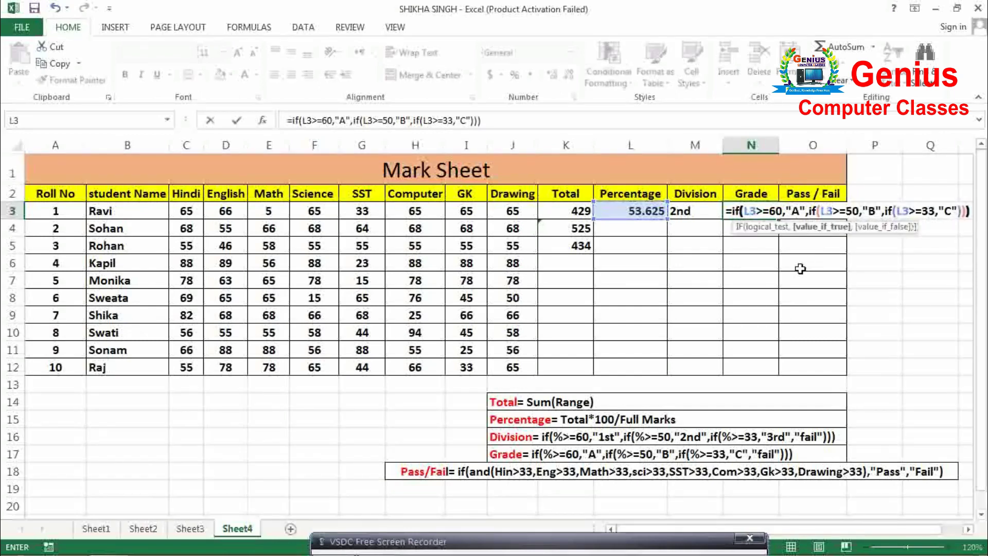
{"action": "key", "text": "Return"}
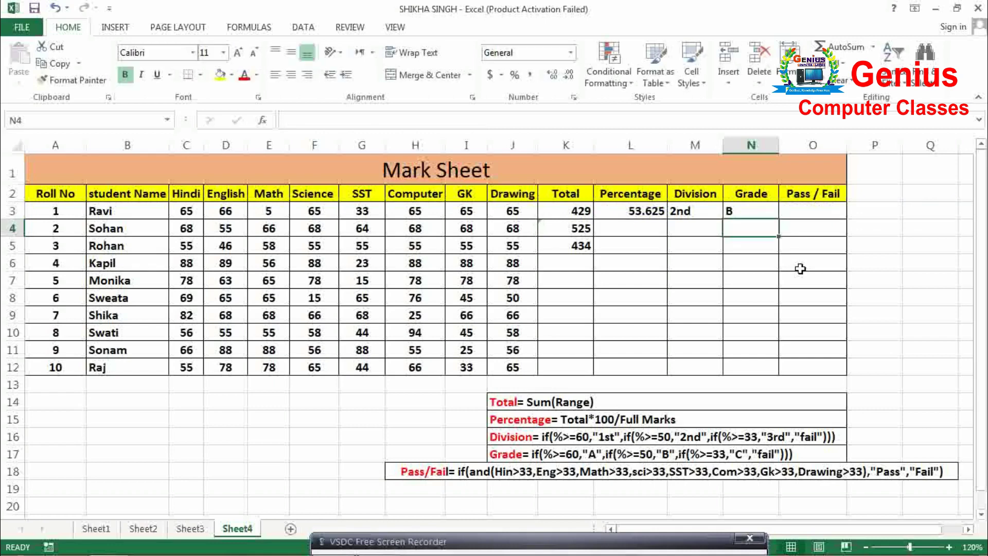
{"action": "left_click", "coordinate": [746, 211]}
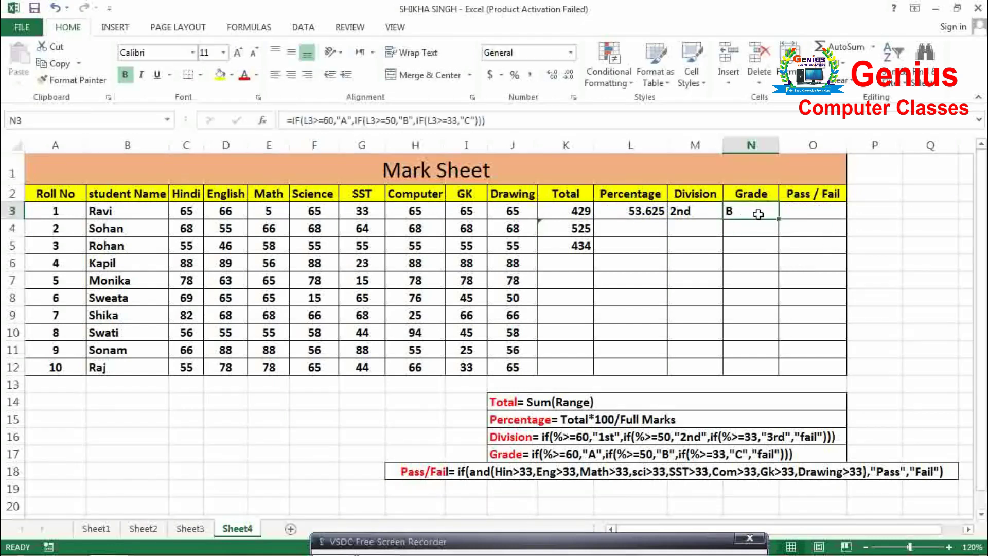
- Start the first student's Pass / Fail formula in O3 with an IF whose logical test is an AND function
{"action": "left_click", "coordinate": [804, 214]}
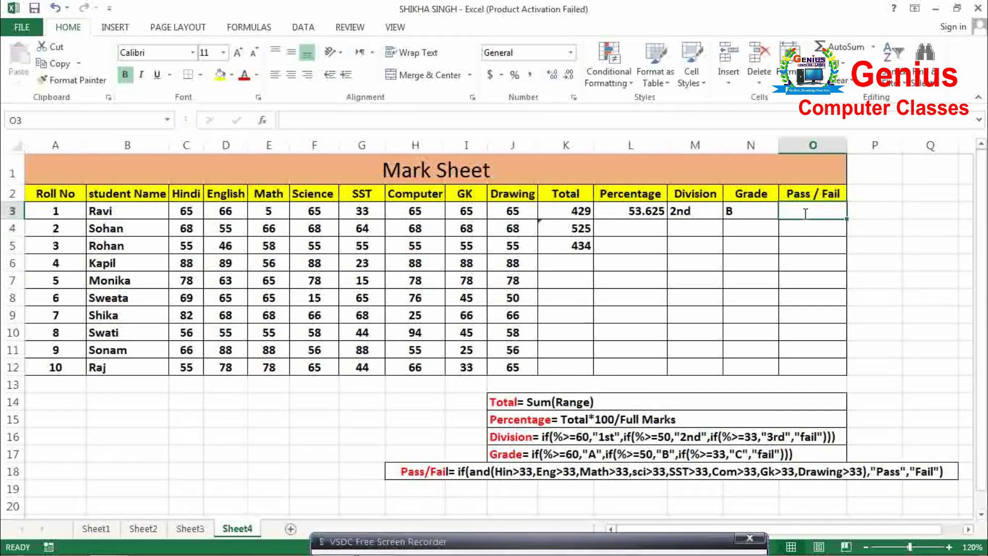
{"action": "type", "text": "="}
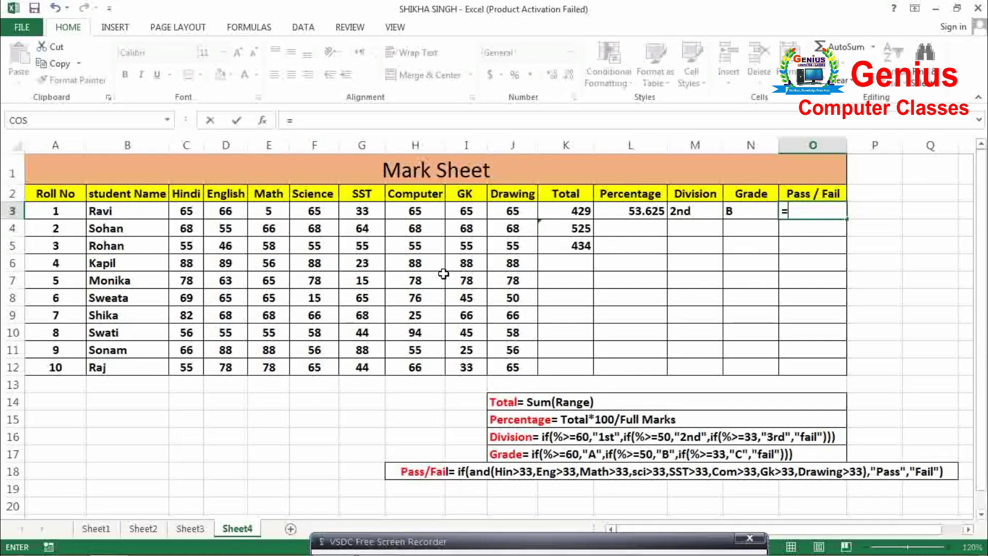
{"action": "type", "text": "if"}
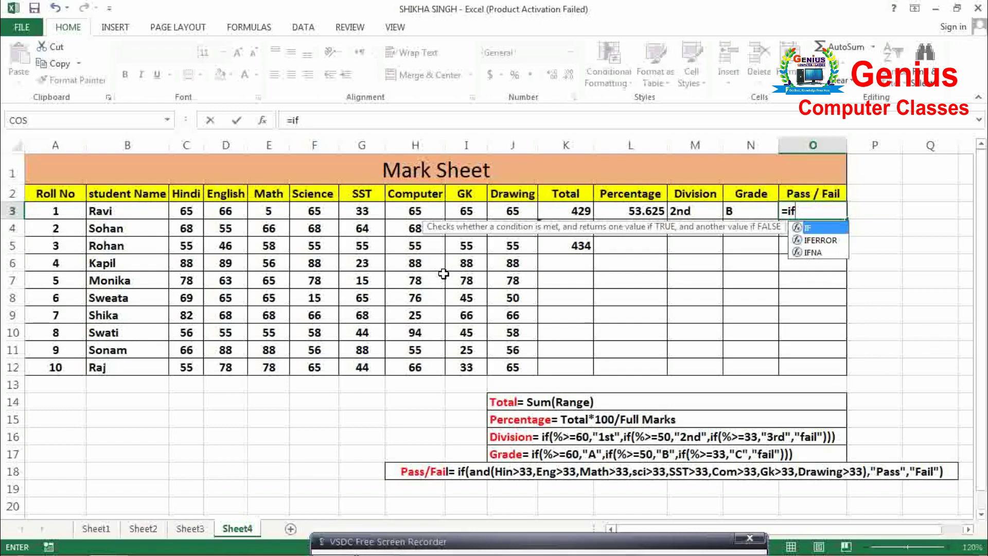
{"action": "type", "text": "(pass"}
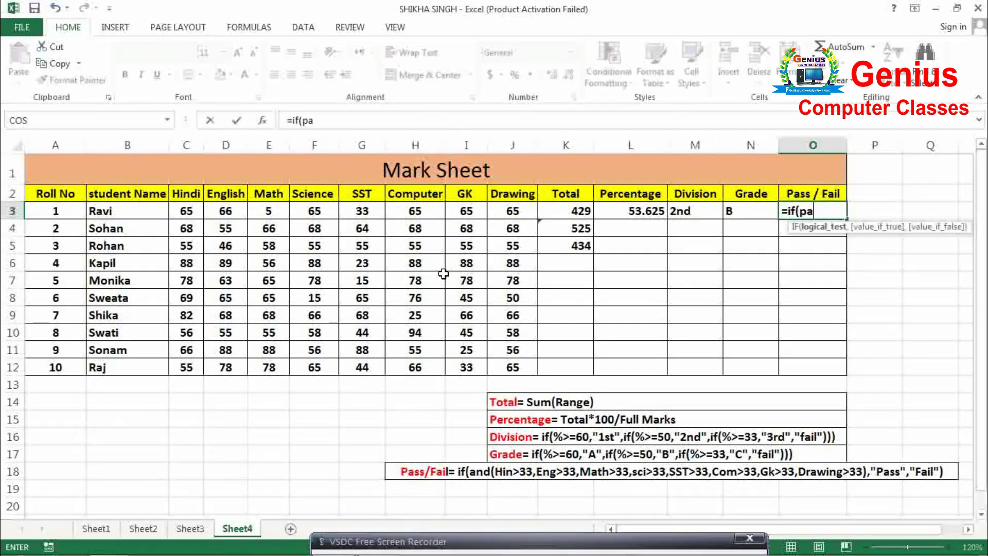
{"action": "key", "text": "BackSpace"}
{"action": "key", "text": "BackSpace"}
{"action": "key", "text": "BackSpace"}
{"action": "key", "text": "BackSpace"}
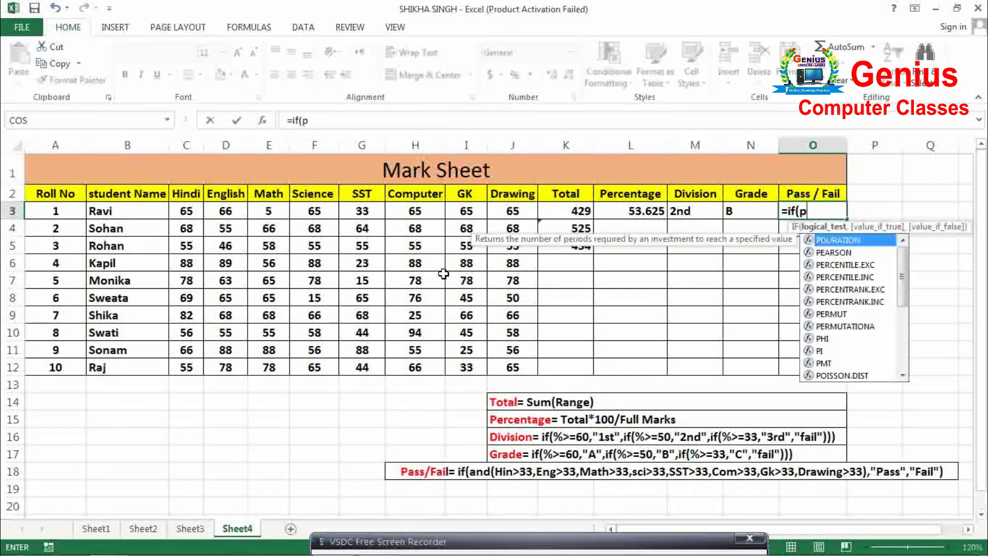
{"action": "type", "text": "and"}
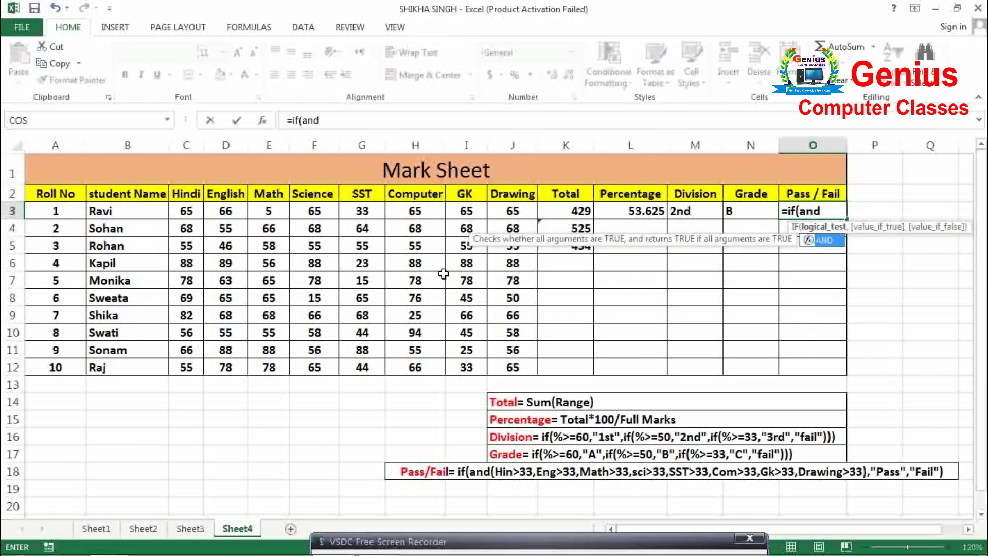
{"action": "type", "text": "("}
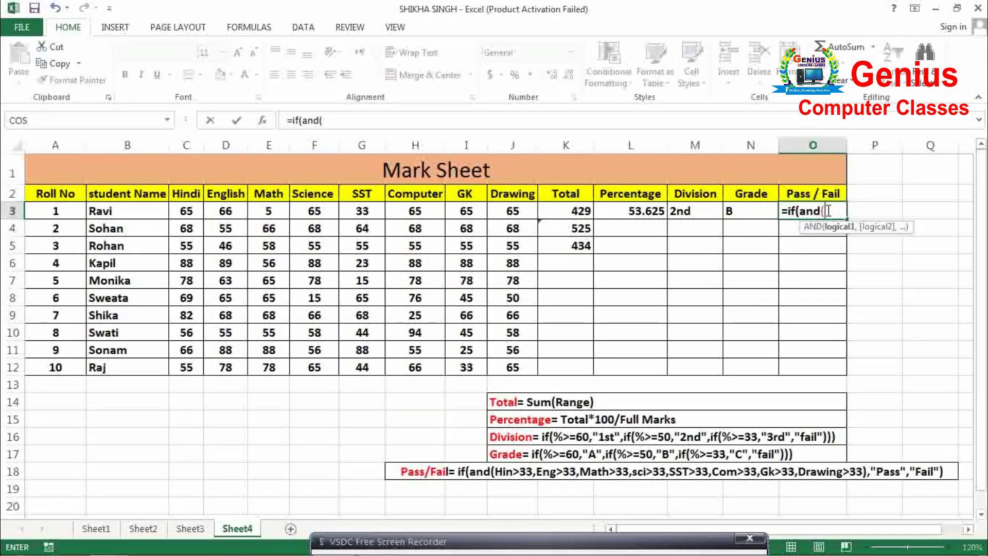
- Add the Hindi and English conditions C3>33 and D3>33 to the AND in the O3 formula
{"action": "left_click", "coordinate": [183, 211]}
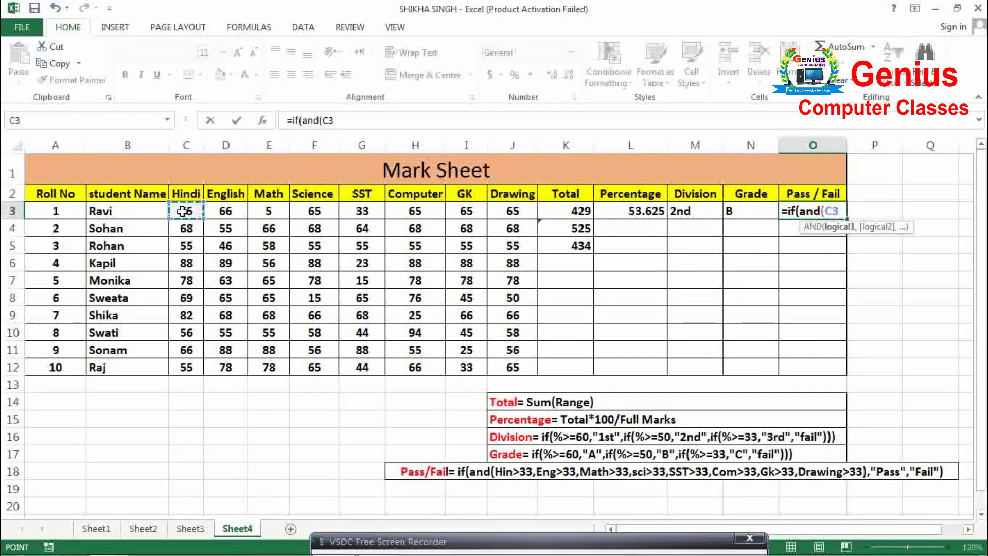
{"action": "type", "text": ">33,"}
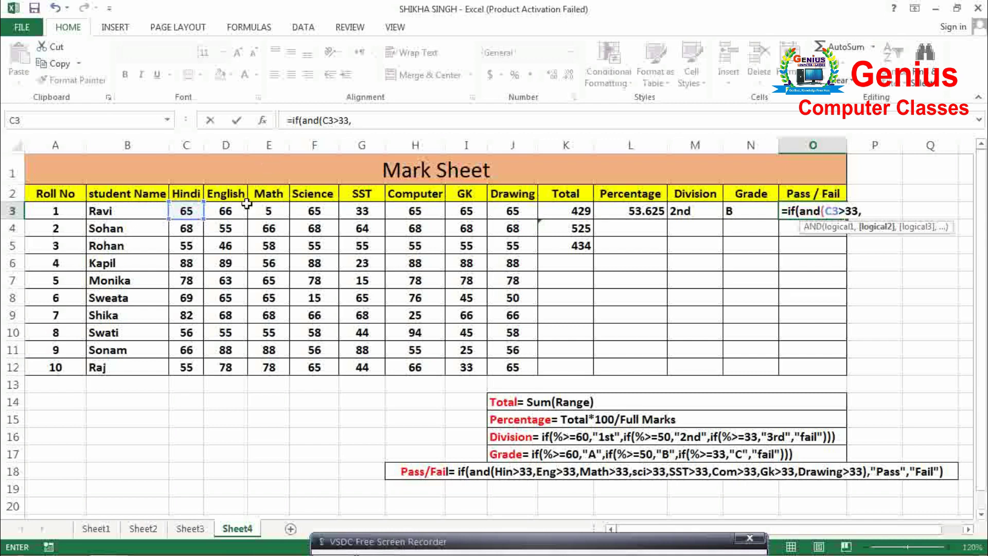
{"action": "left_click", "coordinate": [234, 211]}
{"action": "type", "text": ">"}
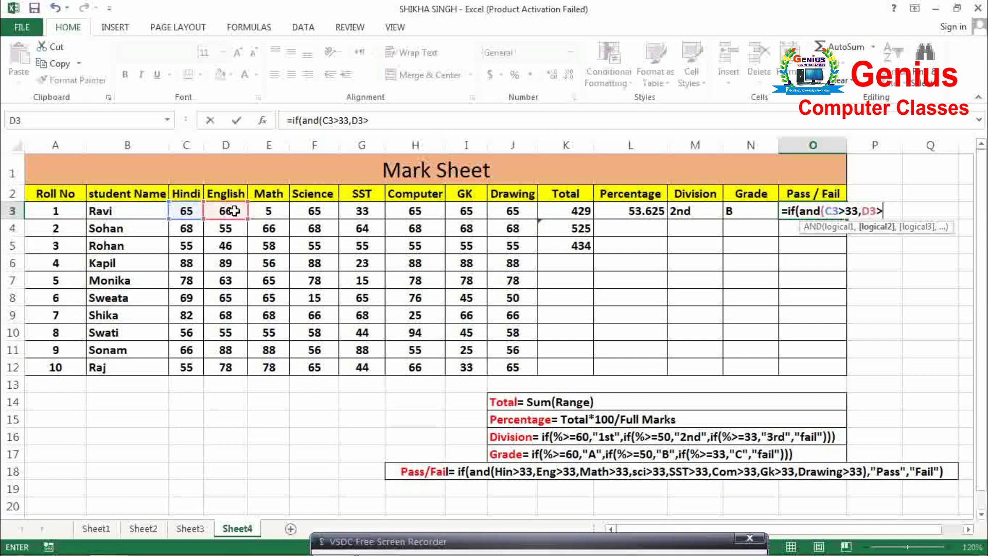
{"action": "type", "text": "33"}
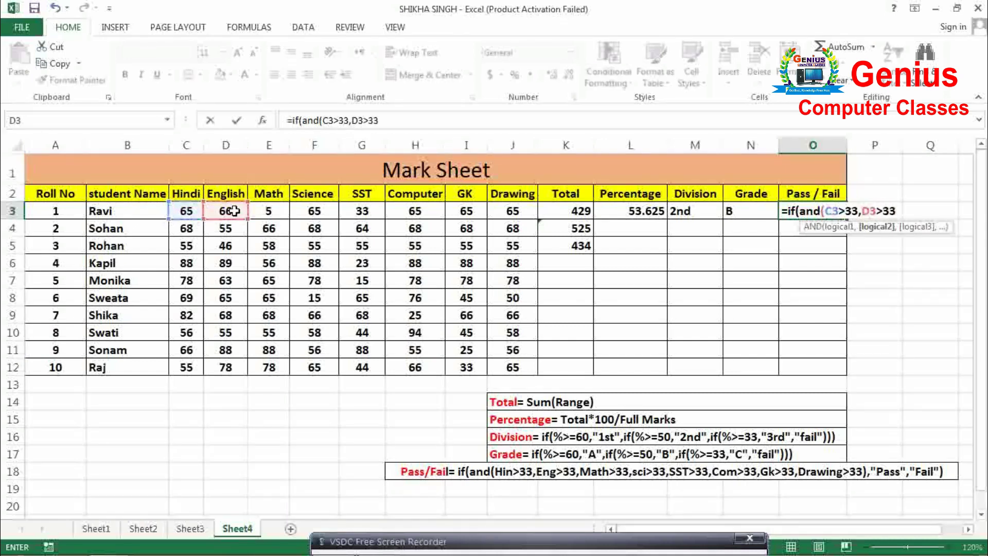
{"action": "type", "text": ","}
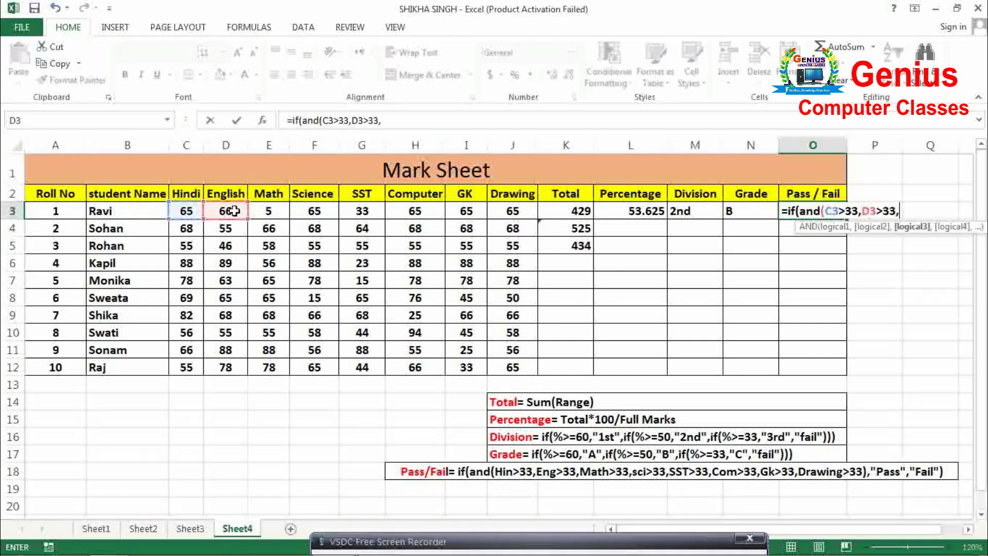
- Add the Math and Science conditions E3>33 and F3>33 to the AND in the O3 formula
{"action": "left_click", "coordinate": [272, 211]}
{"action": "type", "text": "33,"}
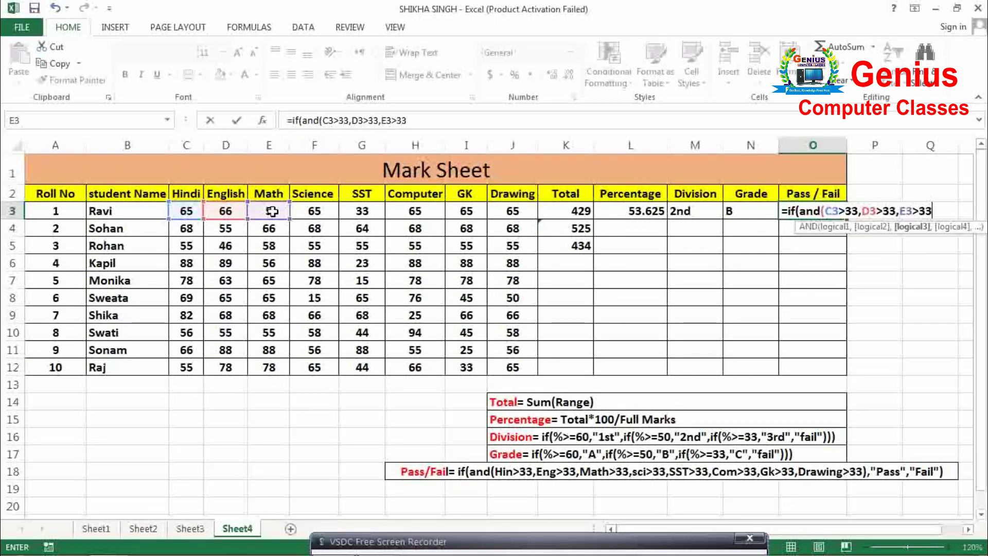
{"action": "left_click", "coordinate": [316, 212]}
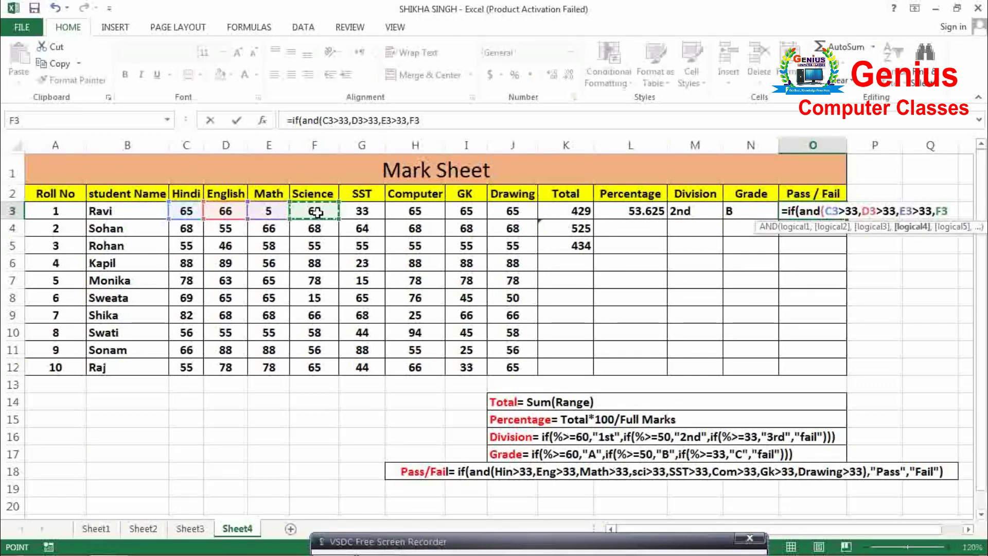
{"action": "type", "text": ">33"}
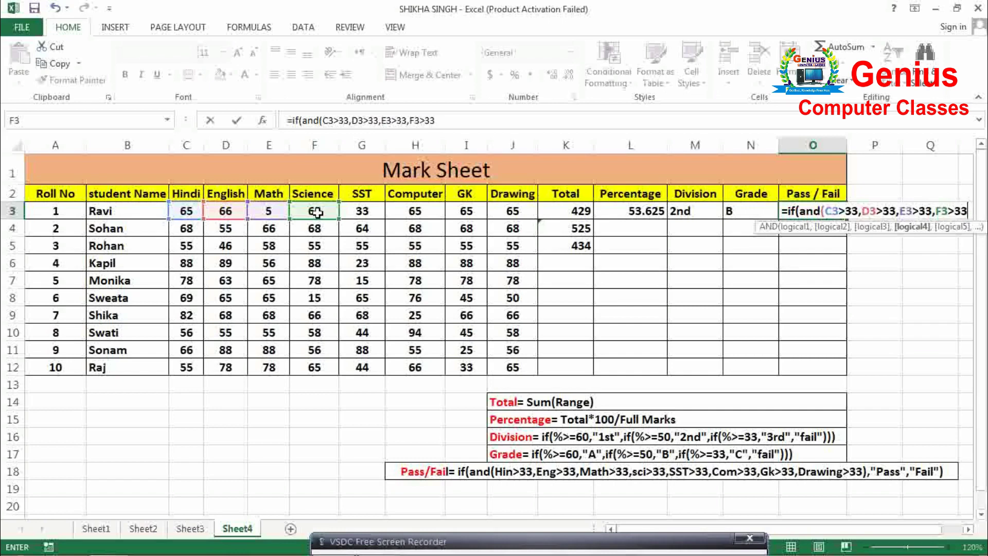
{"action": "type", "text": ","}
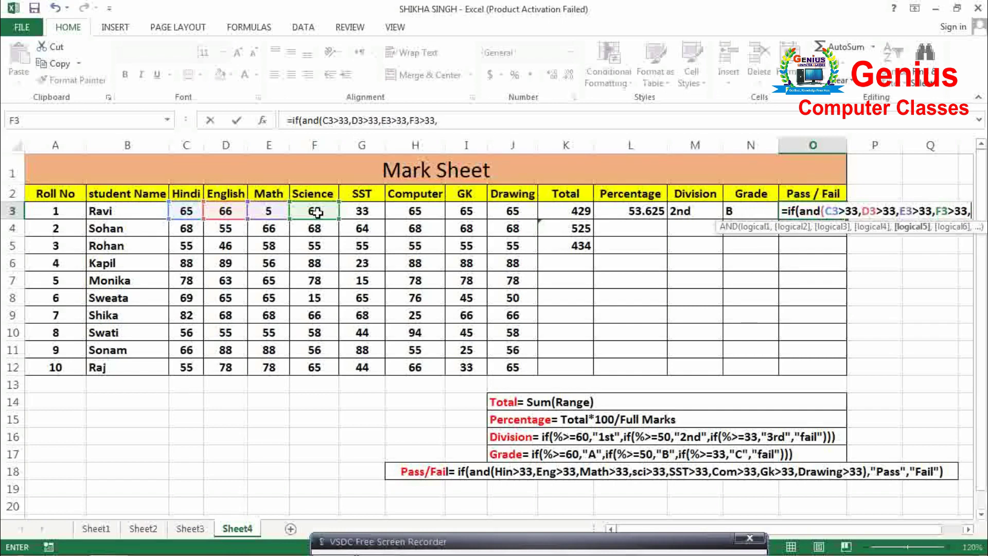
{"action": "left_click", "coordinate": [364, 212]}
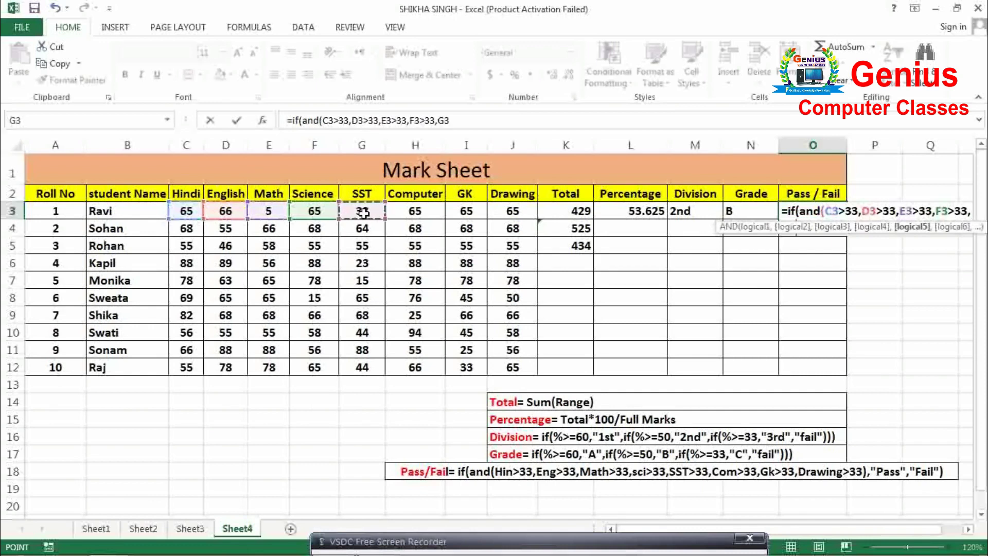
{"action": "left_click_drag", "start_coordinate": [364, 212], "coordinate": [363, 193]}
{"action": "type", "text": ">"}
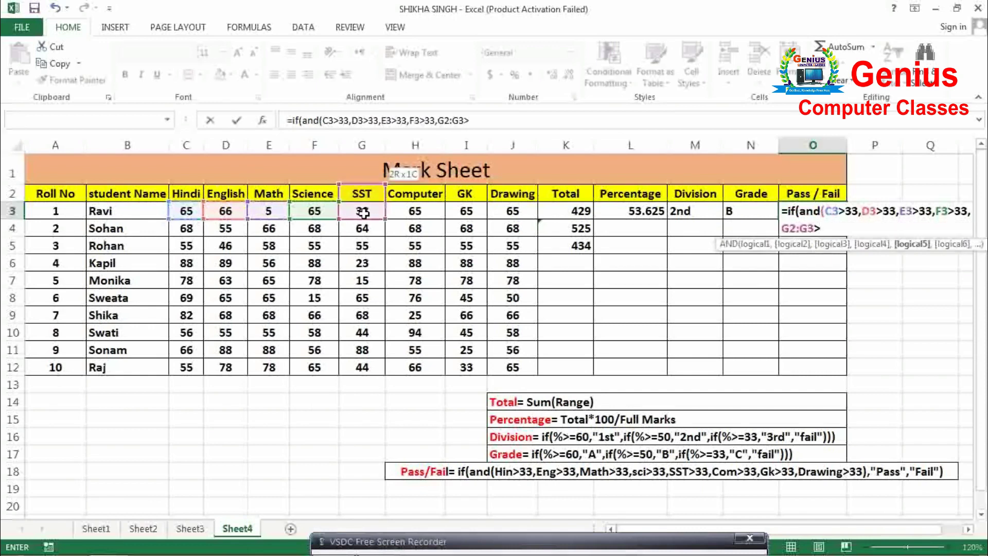
{"action": "key", "text": "BackSpace"}
{"action": "key", "text": "BackSpace"}
{"action": "key", "text": "BackSpace"}
{"action": "key", "text": "BackSpace"}
{"action": "key", "text": "BackSpace"}
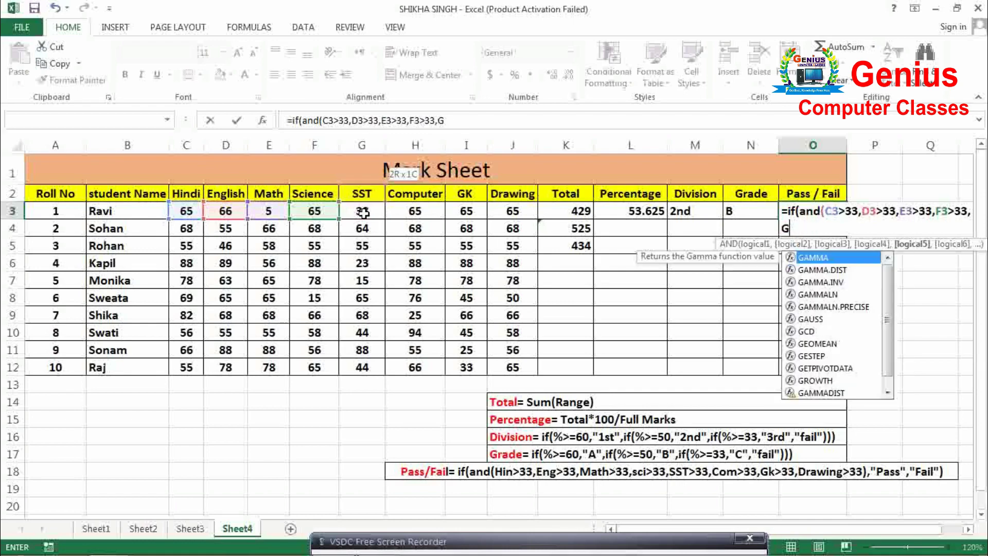
{"action": "key", "text": "BackSpace"}
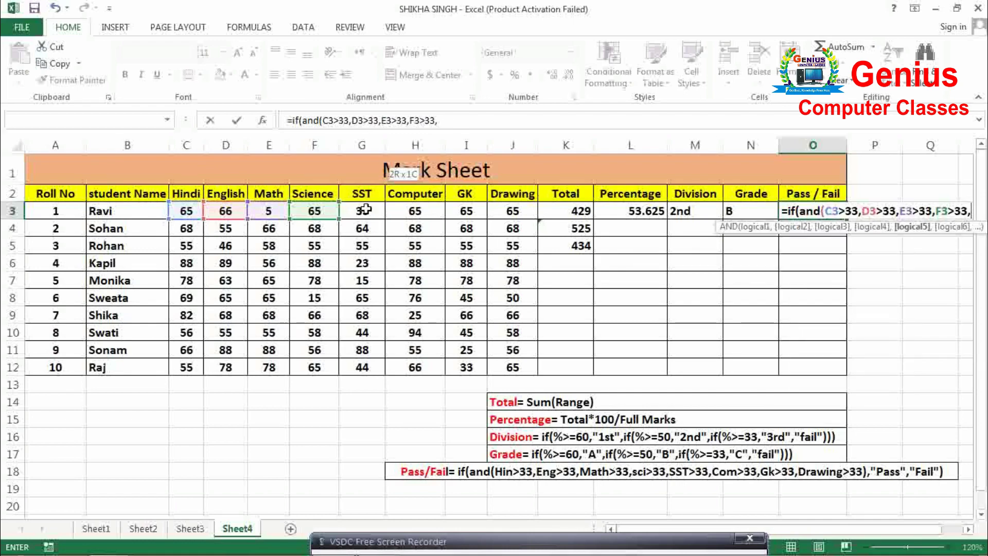
- Add the SST and Computer conditions G3>33 and H3>33 to the AND in the O3 formula
{"action": "left_click", "coordinate": [365, 211]}
{"action": "type", "text": ">"}
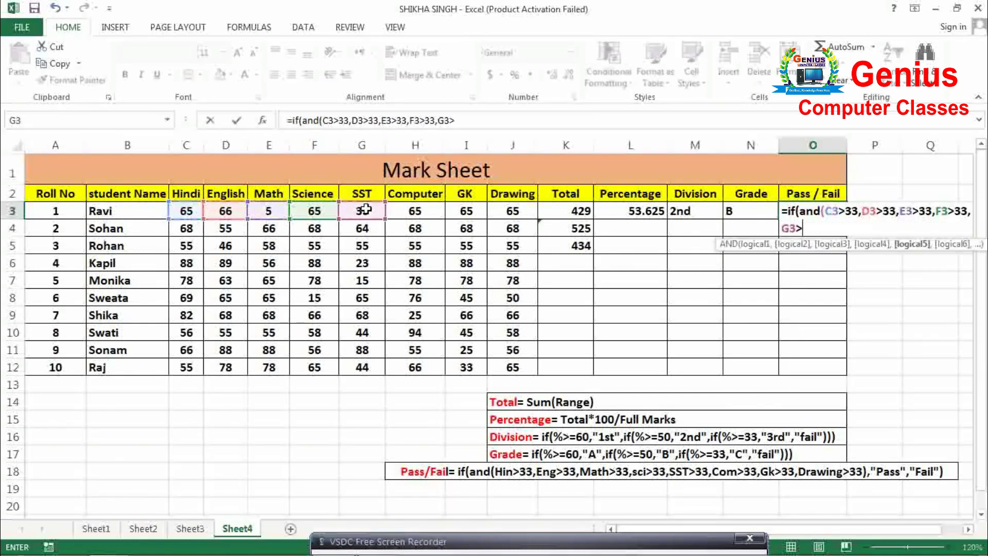
{"action": "type", "text": "33,"}
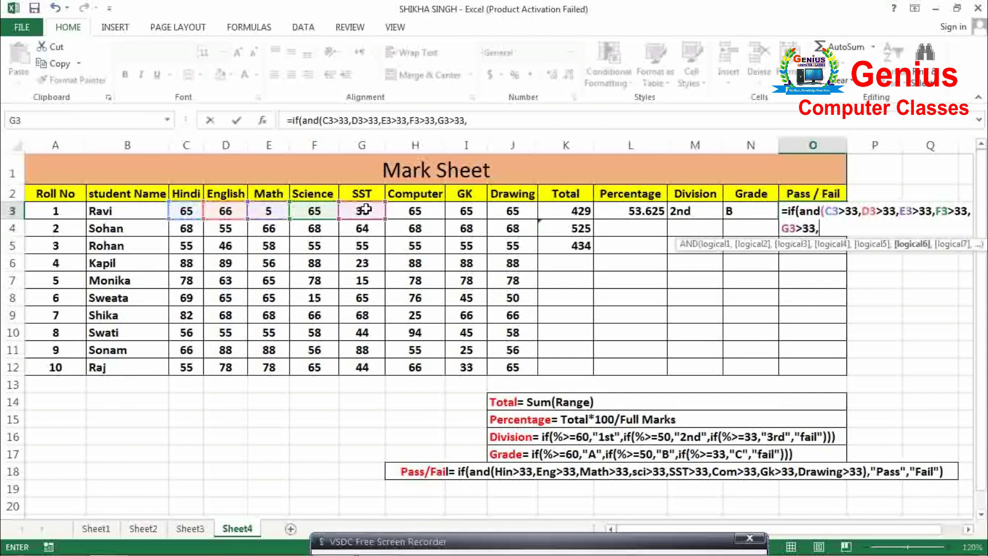
{"action": "left_click", "coordinate": [409, 211]}
{"action": "type", "text": ">33"}
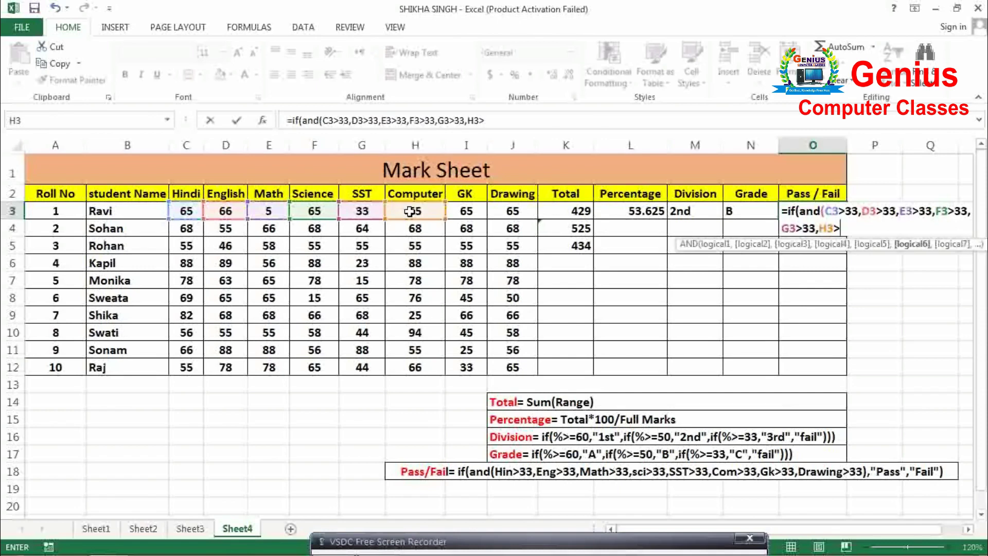
{"action": "type", "text": ","}
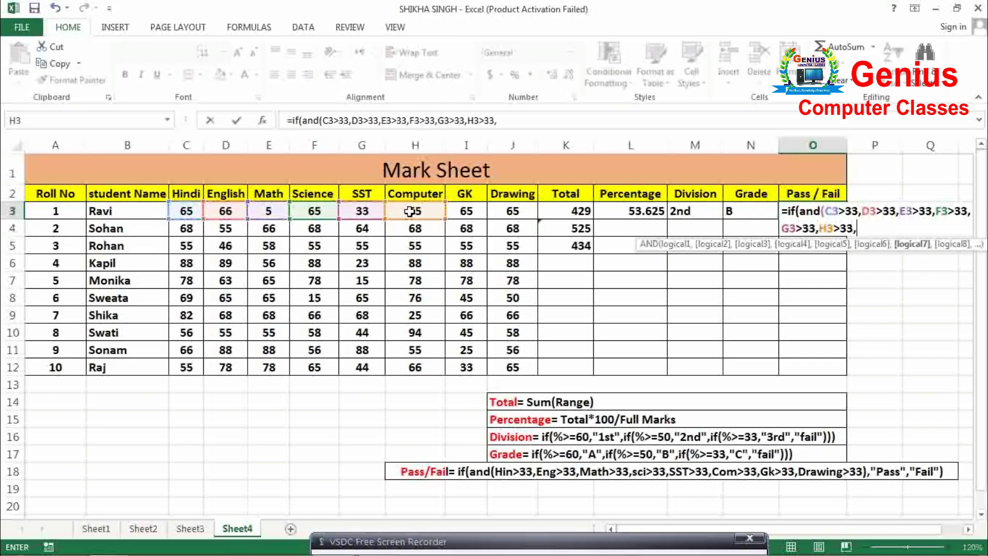
- Add the GK and Drawing conditions I3>33 and J3>33 to the AND, dismissing the Typing Meter popup and returning to the formula
{"action": "left_click", "coordinate": [467, 211]}
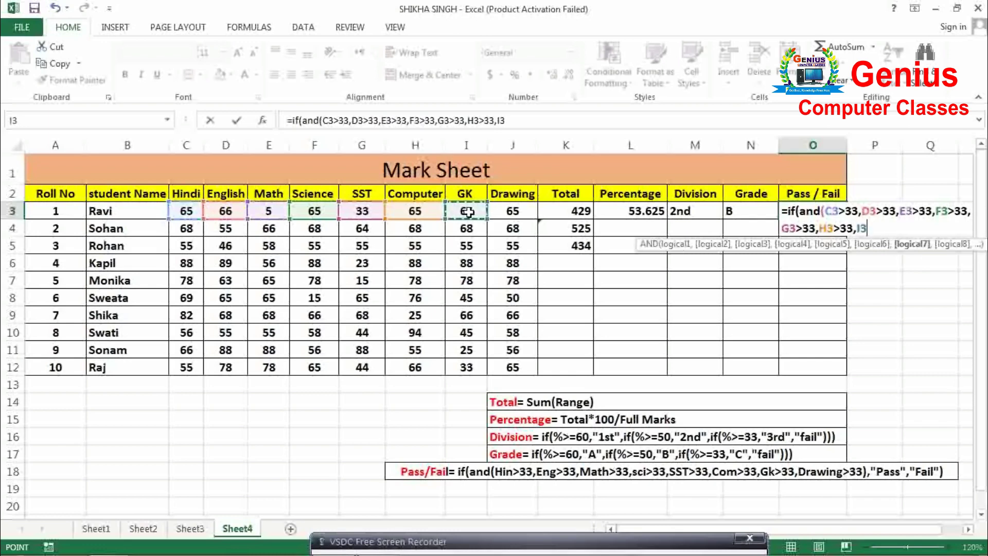
{"action": "type", "text": ">33,"}
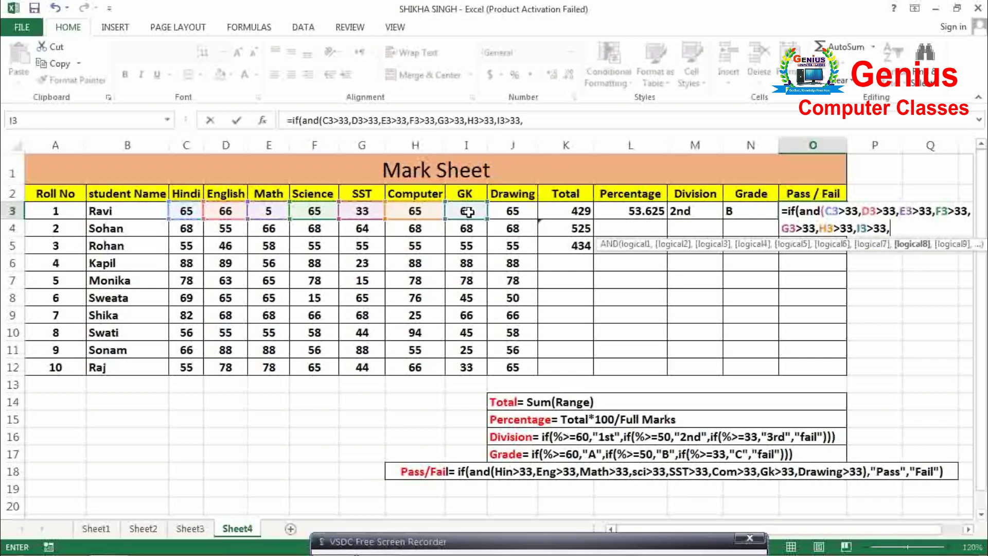
{"action": "left_click", "coordinate": [512, 209]}
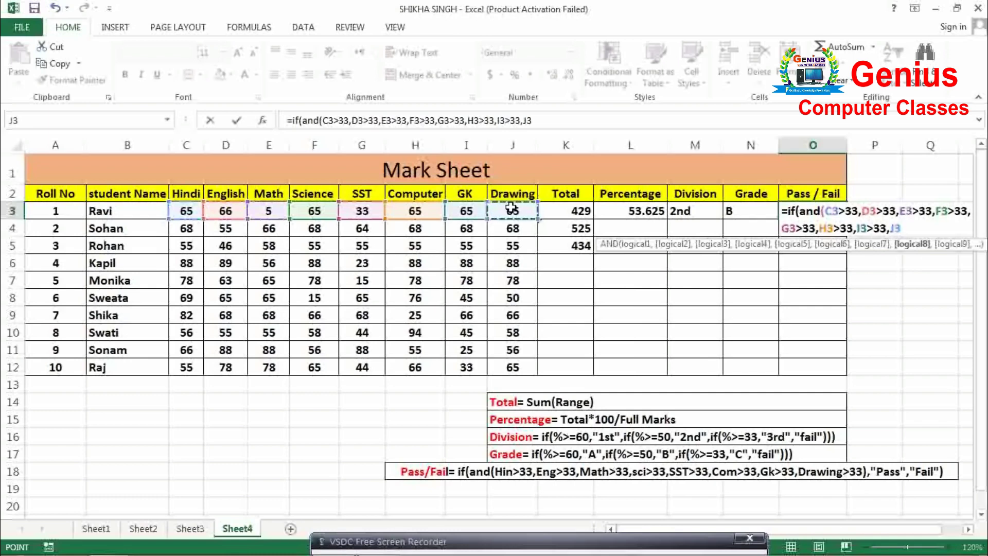
{"action": "type", "text": ">33"}
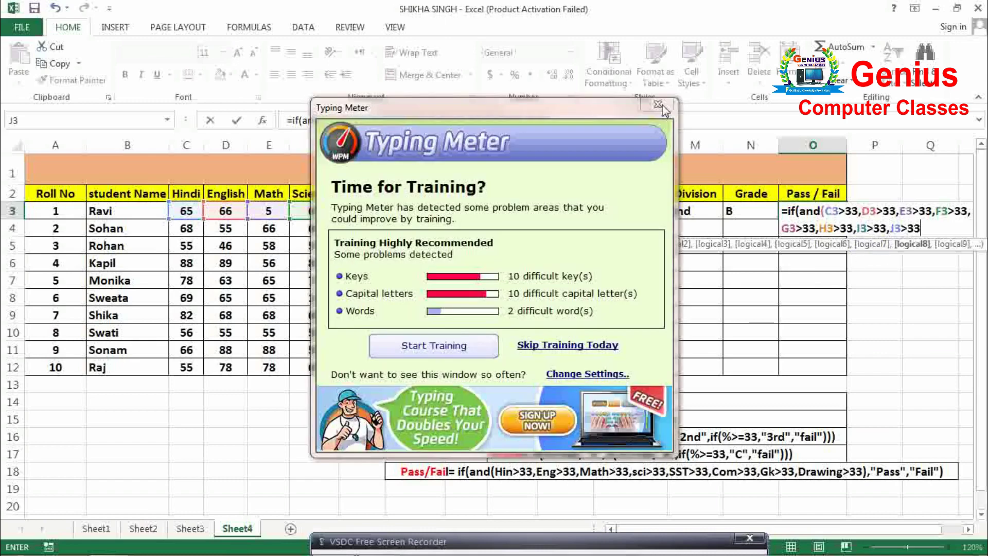
{"action": "left_click", "coordinate": [657, 108]}
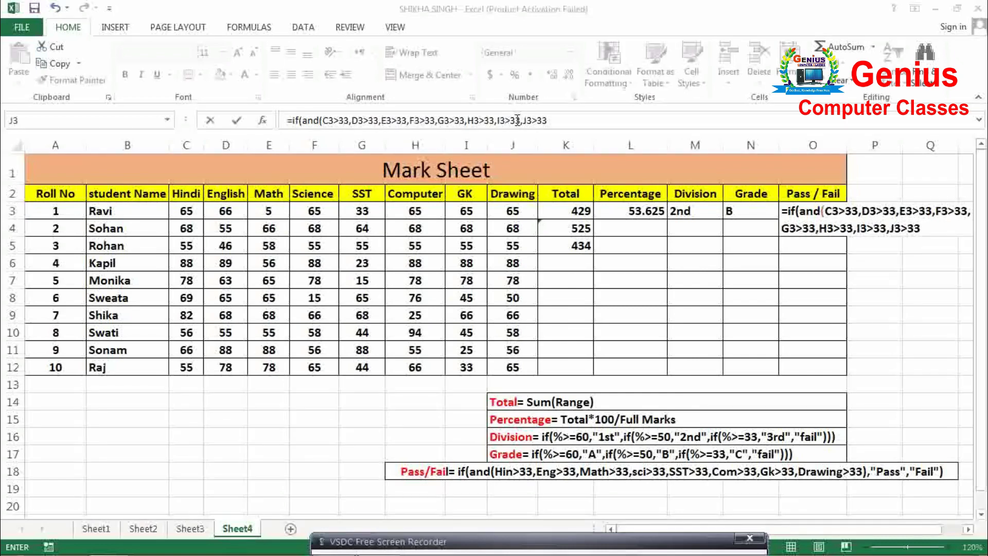
{"action": "left_click", "coordinate": [752, 212]}
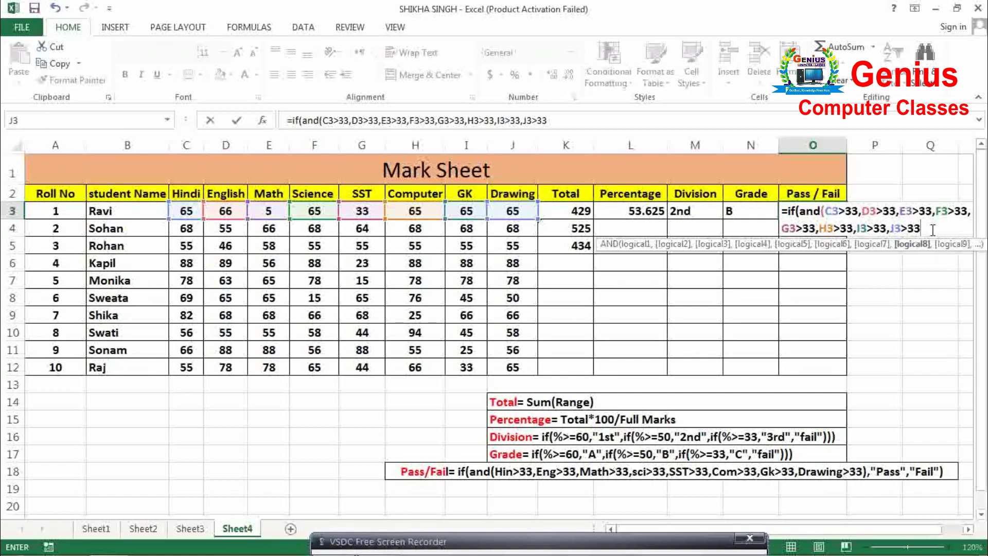
- Close the AND function in the O3 formula and add "paas" as the value if true
{"action": "type", "text": ")"}
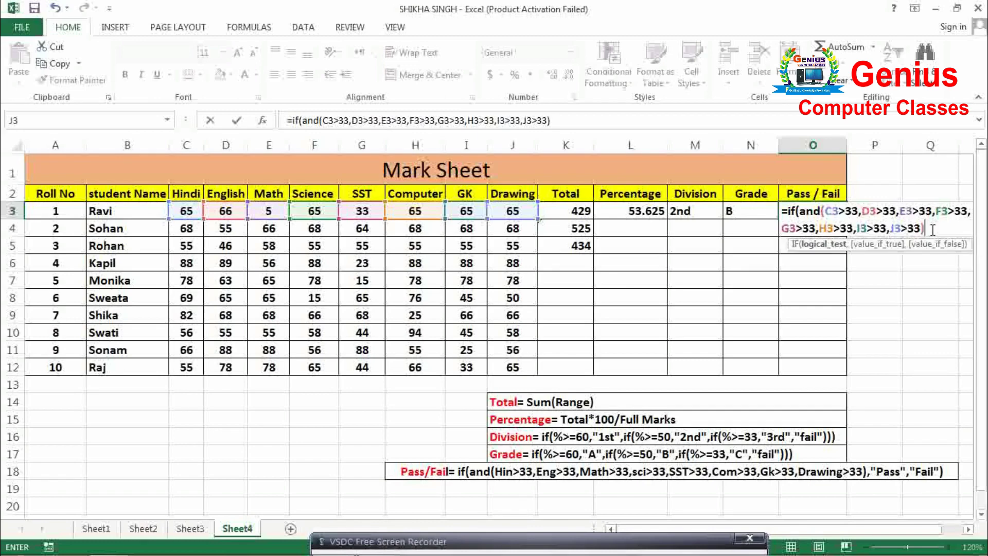
{"action": "type", "text": ","}
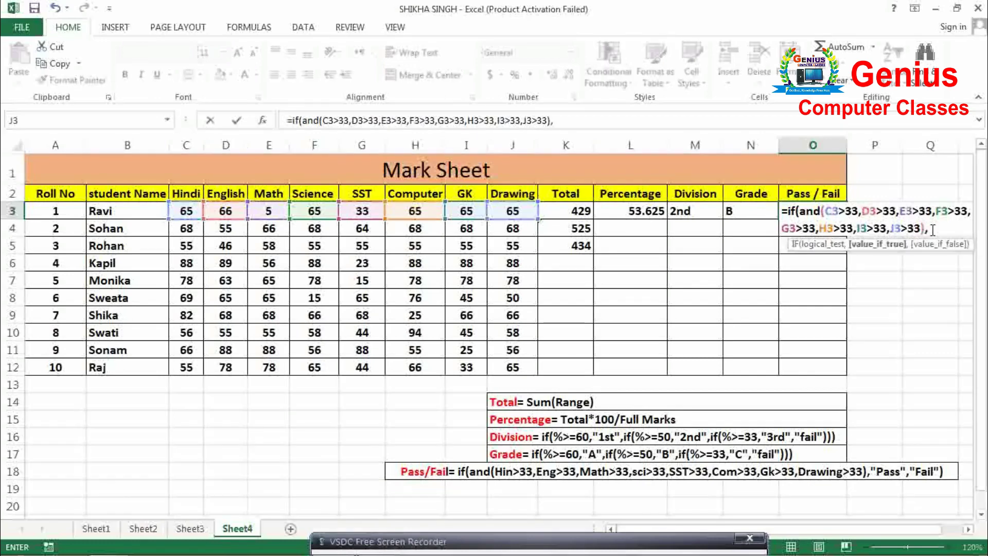
{"action": "type", "text": "\""}
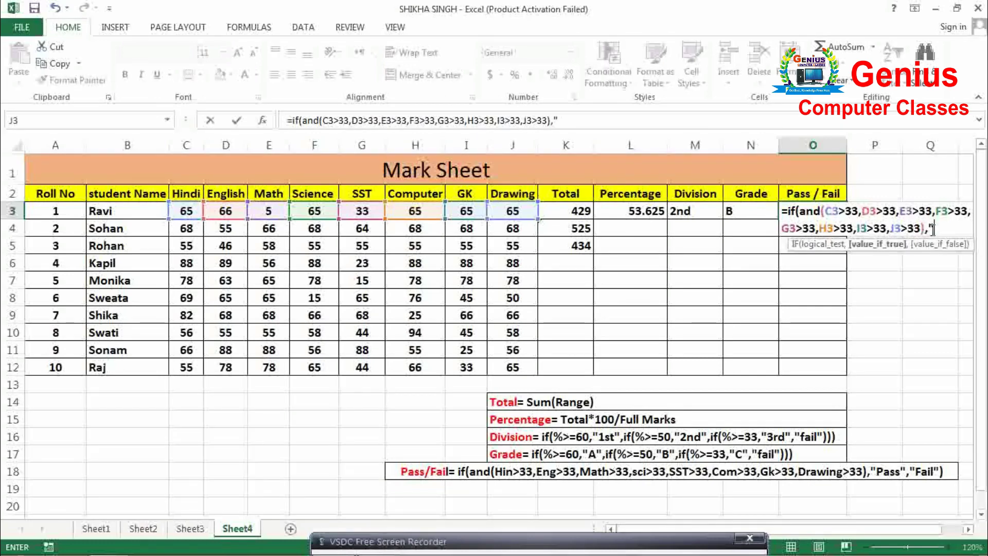
{"action": "type", "text": "paas"}
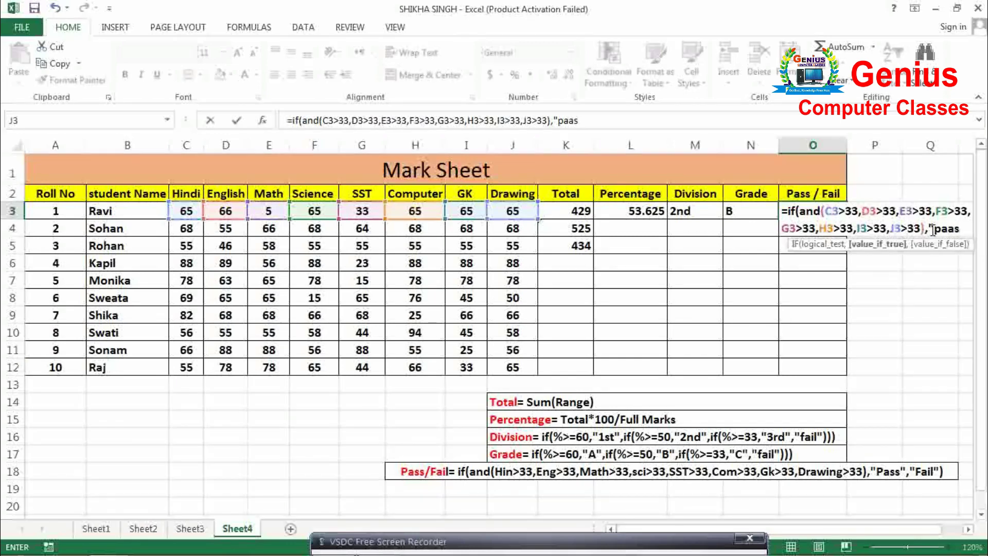
{"action": "type", "text": "\""}
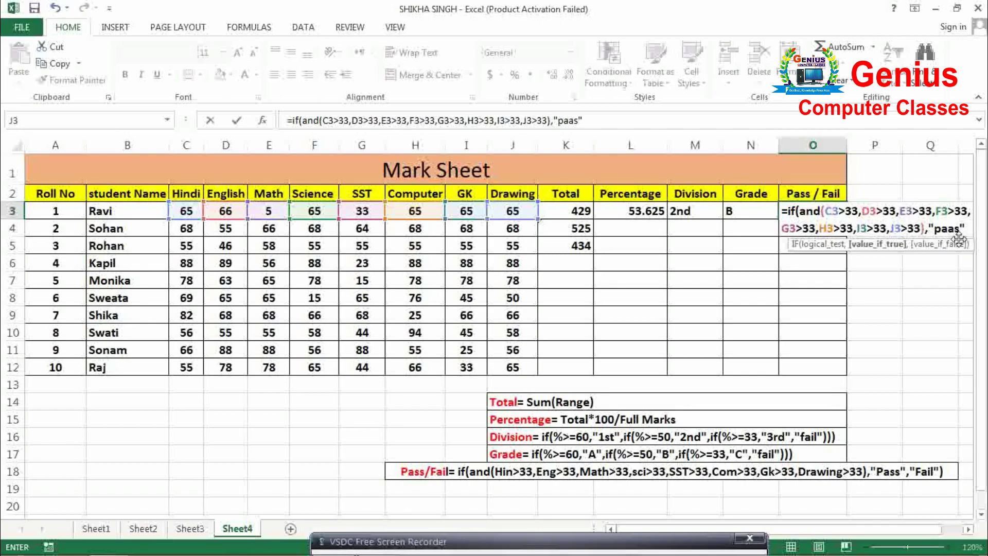
- Add "fail" as the value if false, close the IF function, and enter the formula in O3
{"action": "type", "text": ","}
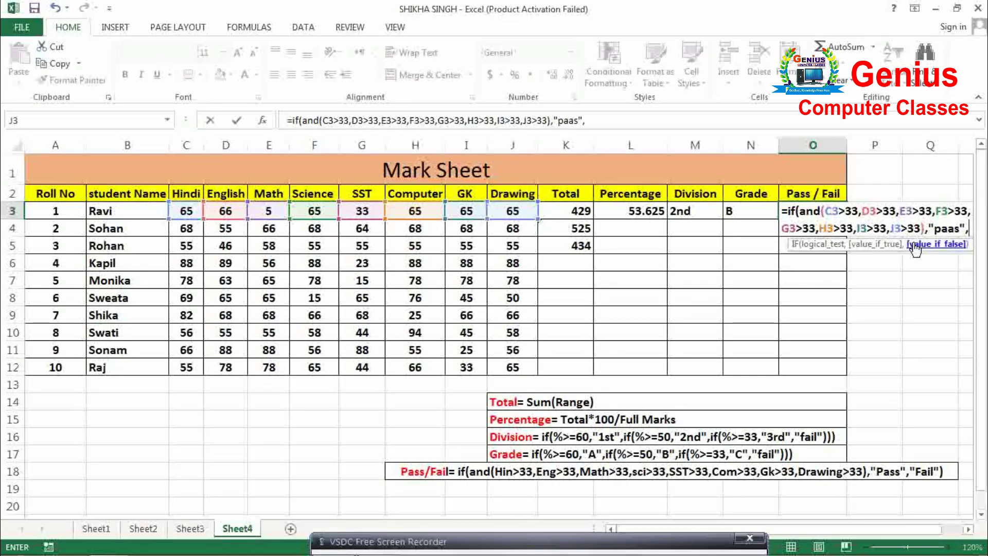
{"action": "type", "text": "\""}
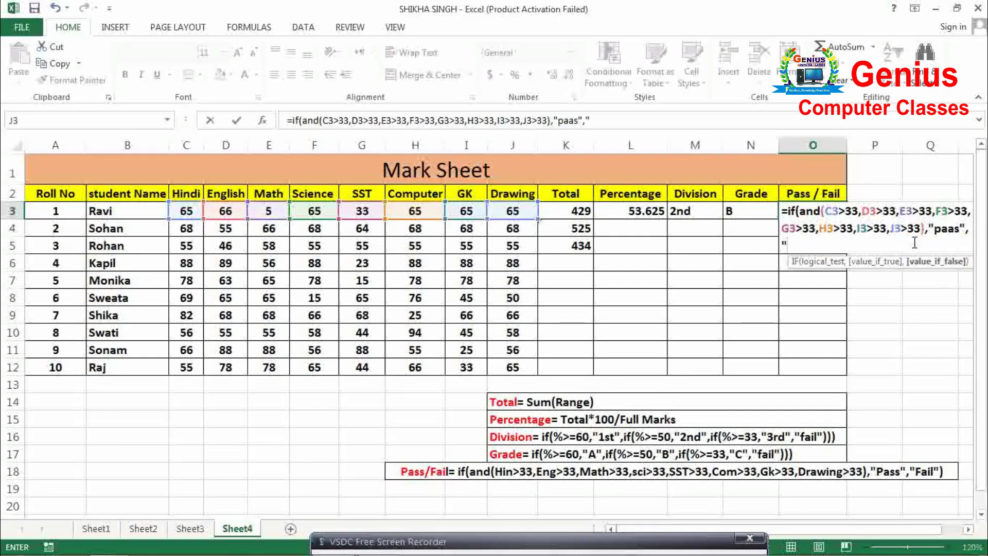
{"action": "type", "text": "fail"}
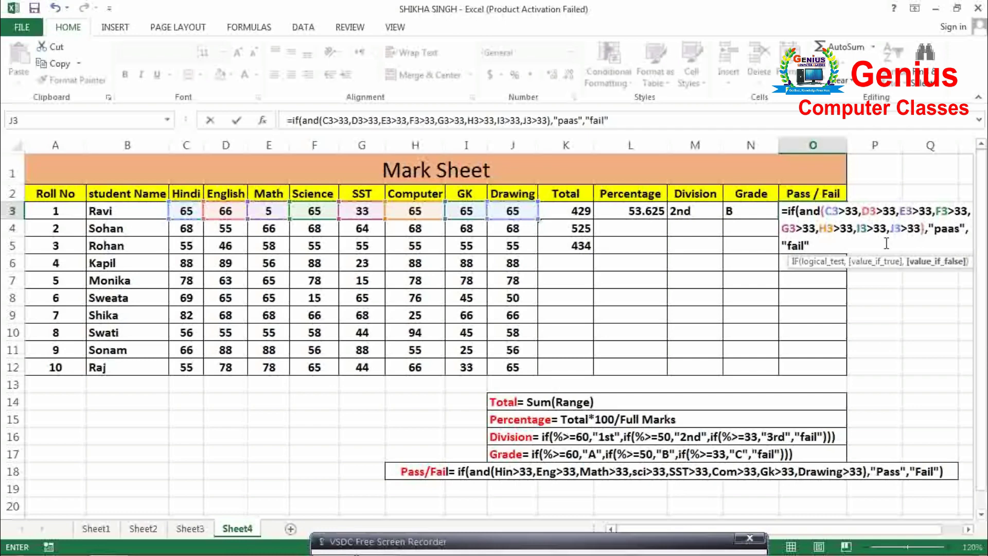
{"action": "type", "text": "\")"}
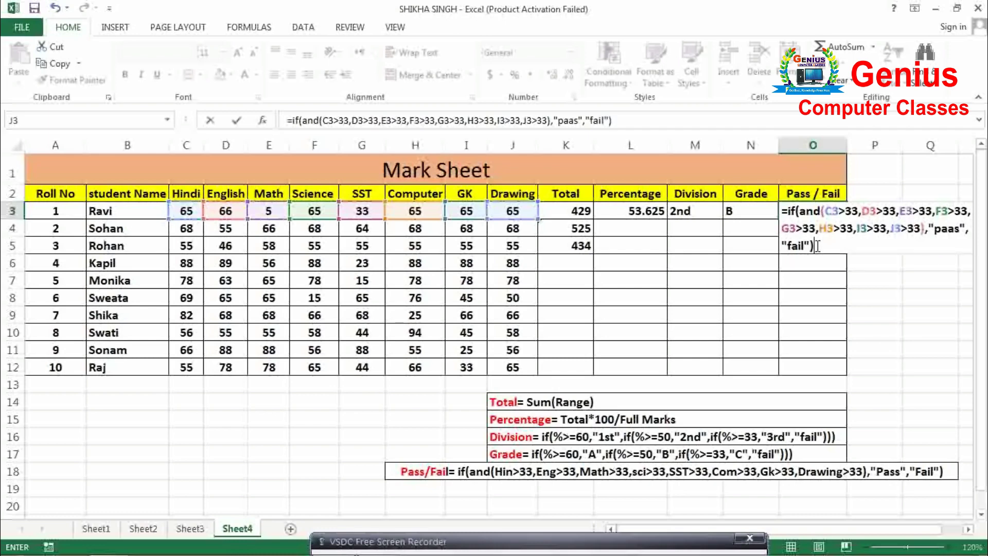
{"action": "key", "text": "Return"}
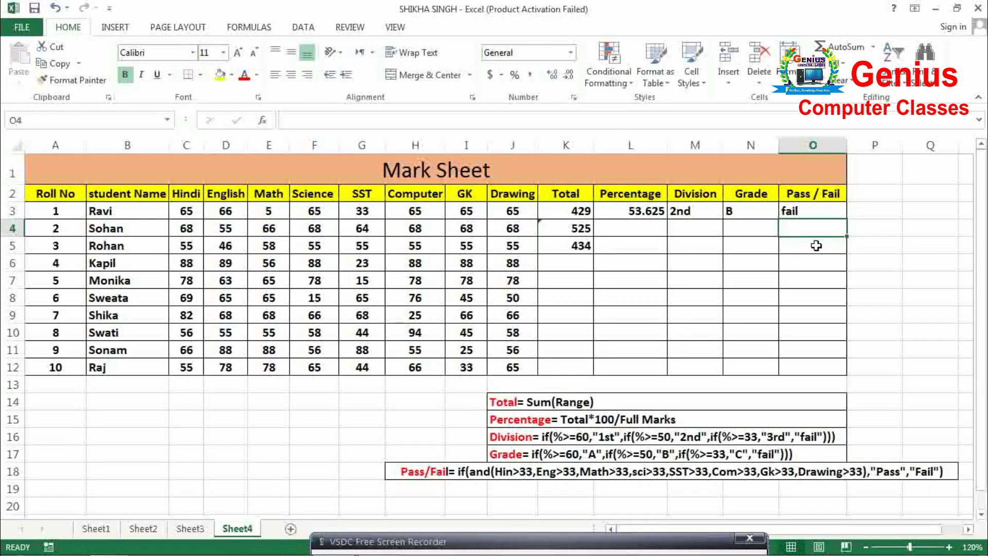
- Review the percentage, division, grade and pass/fail formulas in row 3 along with the Math mark in E3
{"action": "left_click", "coordinate": [817, 210]}
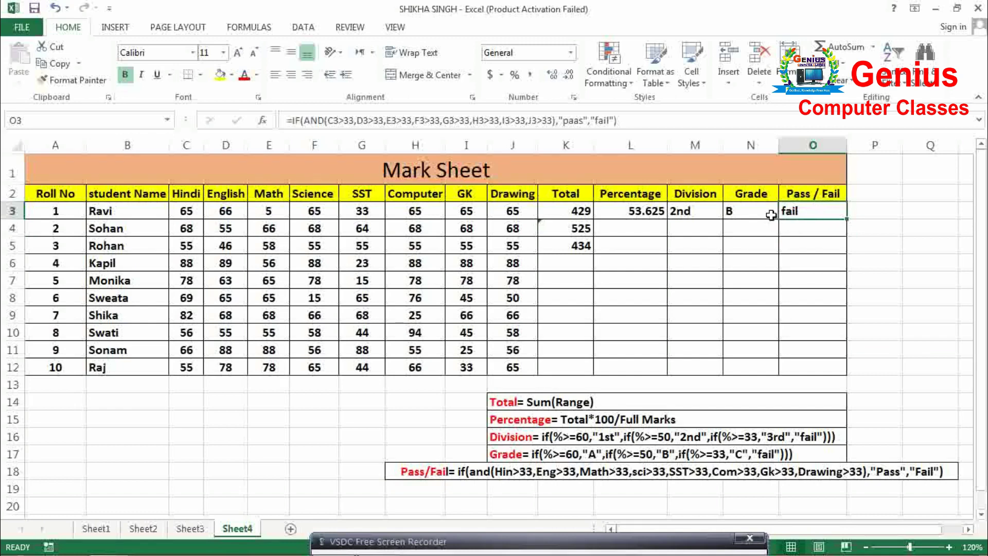
{"action": "left_click", "coordinate": [646, 206]}
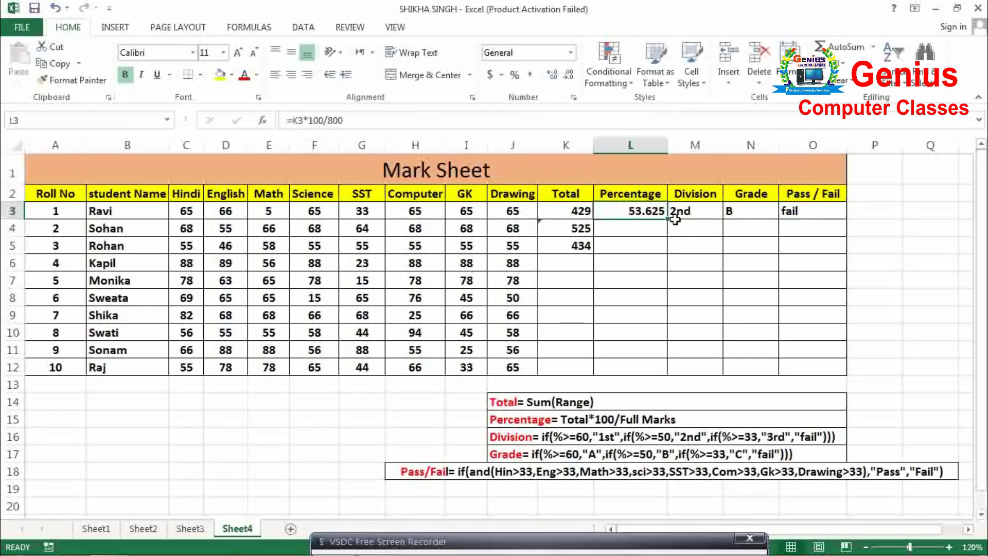
{"action": "left_click", "coordinate": [698, 207]}
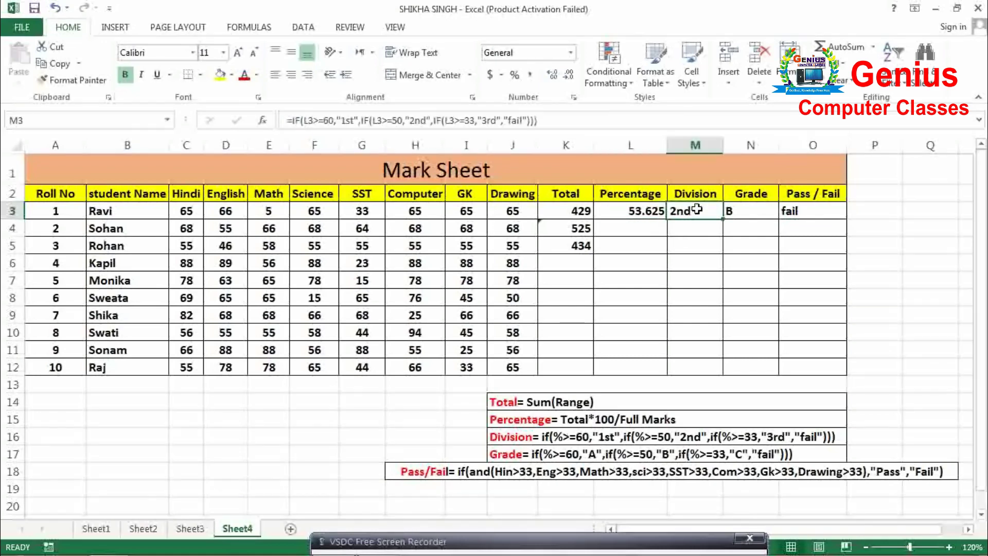
{"action": "left_click", "coordinate": [755, 213]}
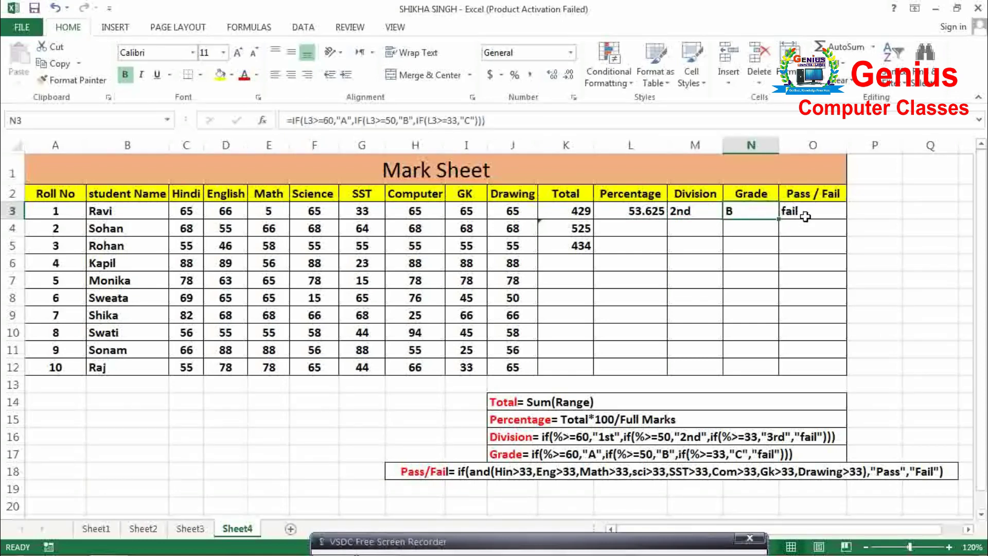
{"action": "left_click", "coordinate": [805, 216]}
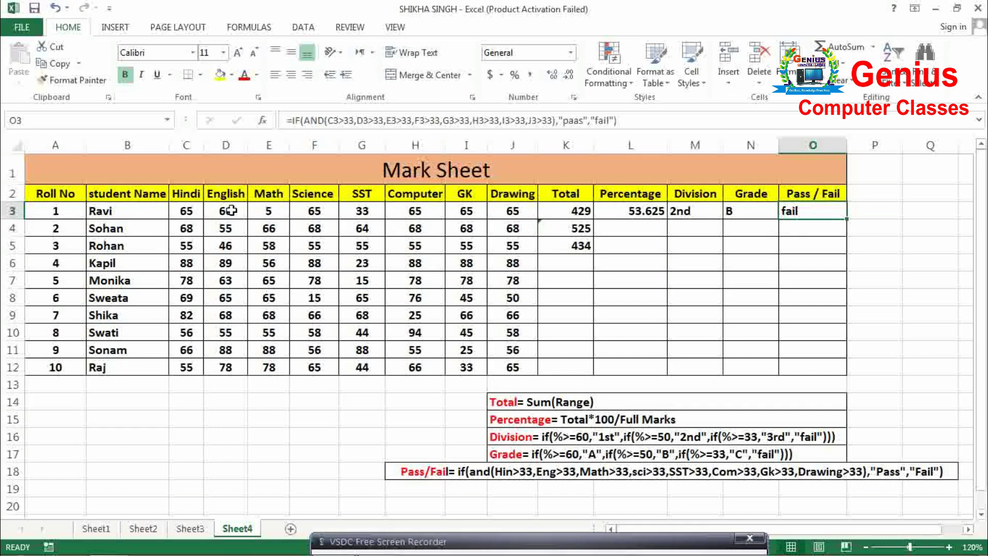
{"action": "left_click", "coordinate": [255, 212]}
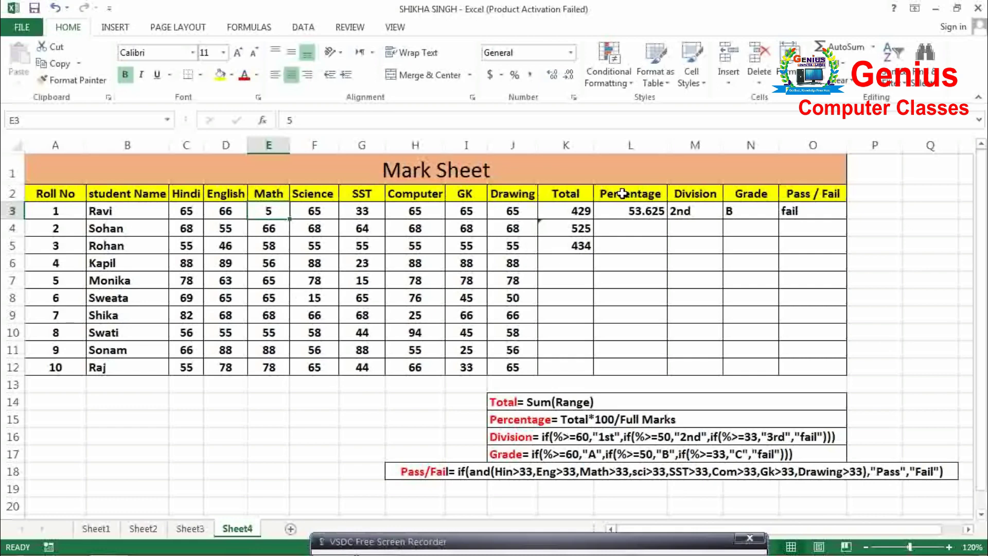
{"action": "left_click", "coordinate": [806, 213]}
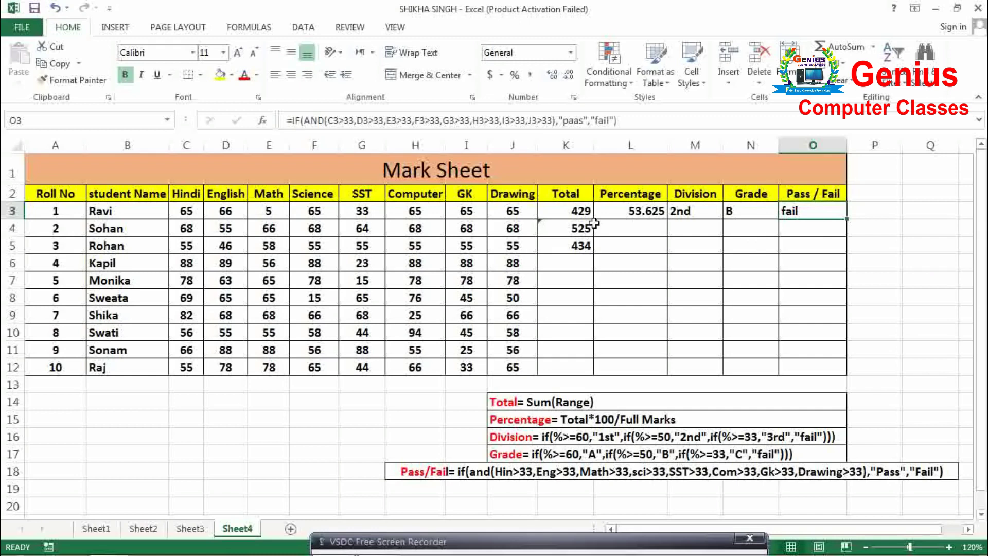
- Fill the Total, Percentage, Division, Grade and Pass/Fail formulas from K3:O3 down through row 12
{"action": "left_click_drag", "start_coordinate": [573, 211], "coordinate": [818, 213]}
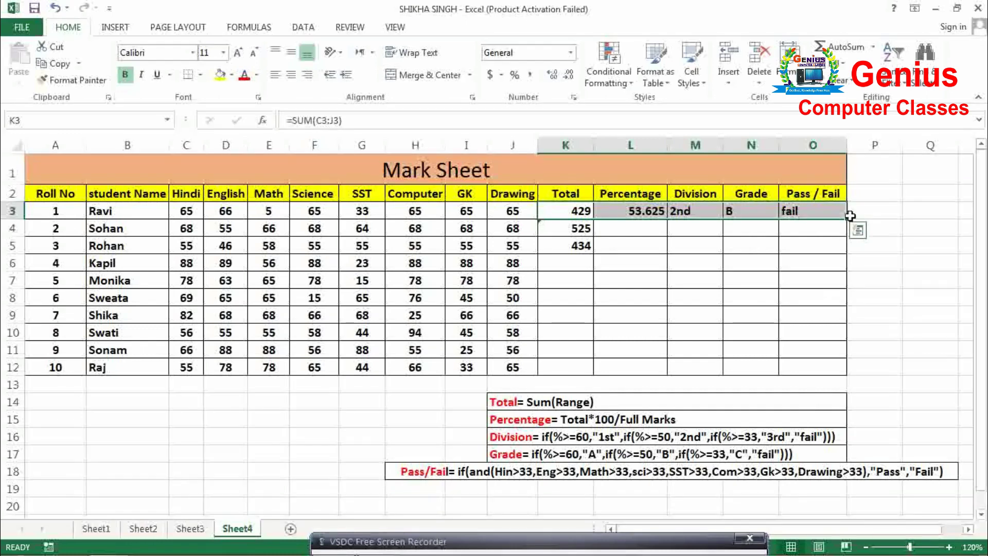
{"action": "left_click_drag", "start_coordinate": [848, 220], "coordinate": [847, 220]}
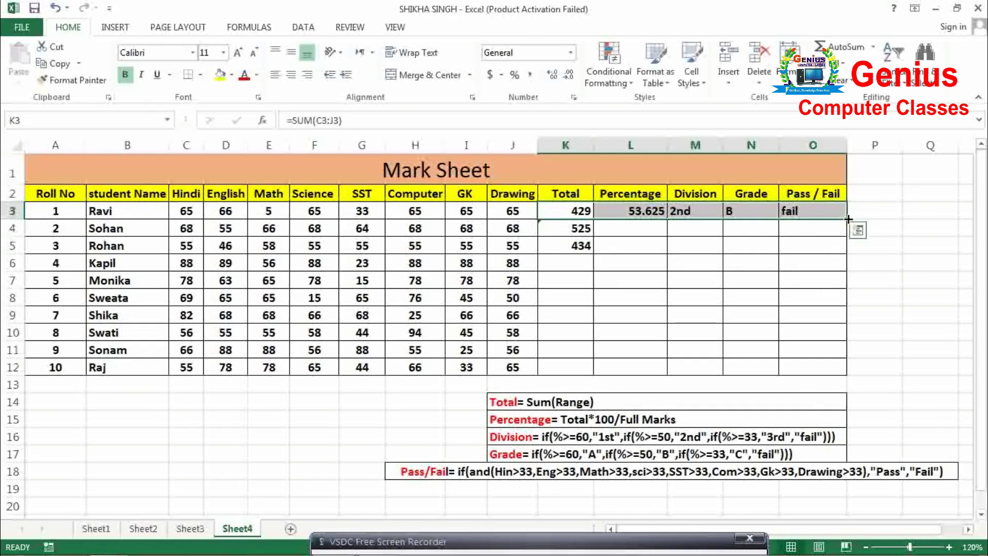
{"action": "left_click_drag", "start_coordinate": [848, 219], "coordinate": [842, 373]}
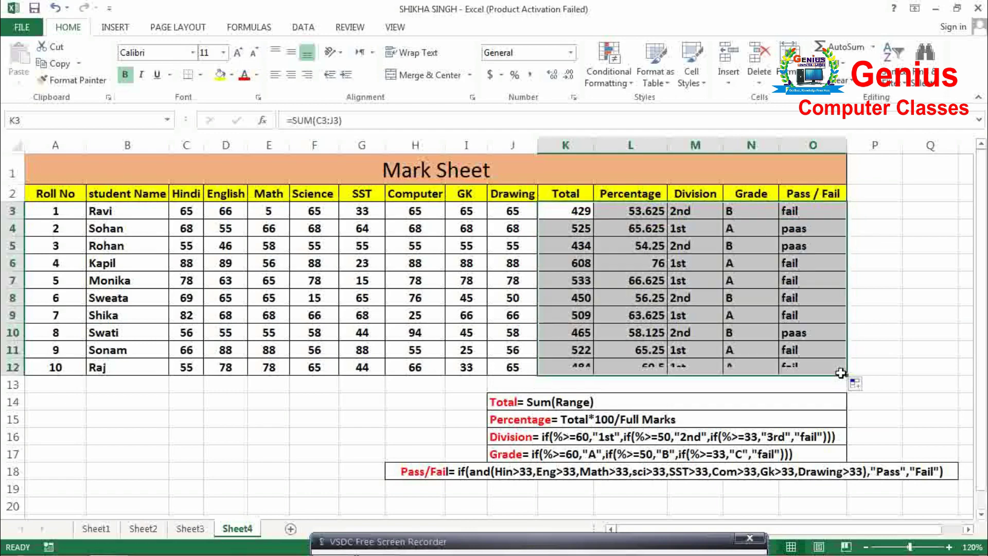
{"action": "left_click", "coordinate": [752, 292]}
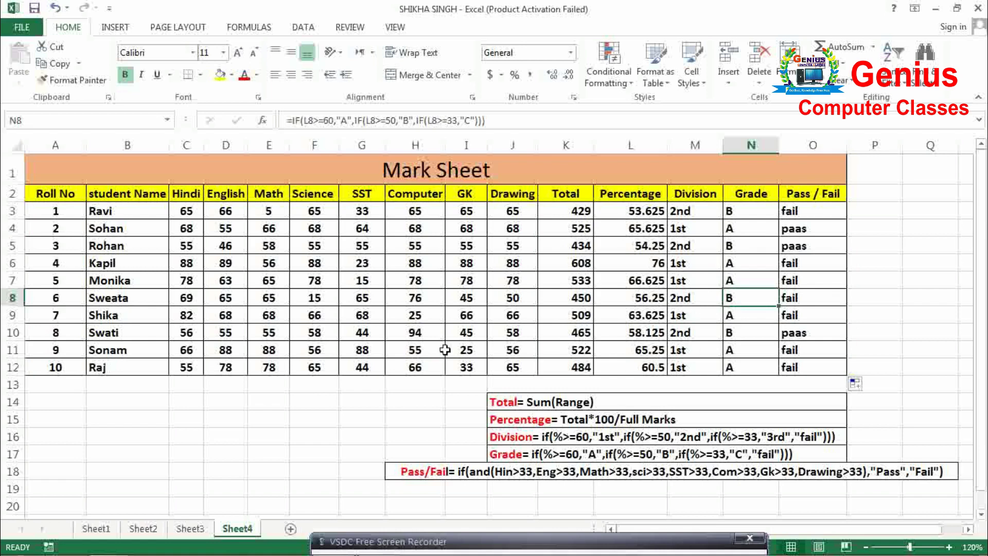
{"action": "left_click", "coordinate": [362, 435]}
{"action": "left_click", "coordinate": [394, 396]}
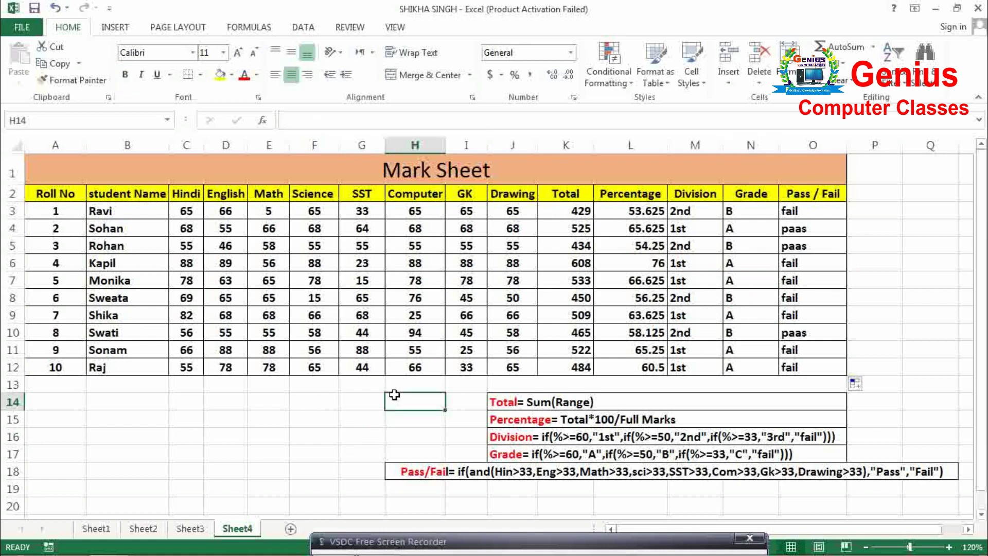
{"action": "left_click", "coordinate": [297, 403]}
{"action": "left_click", "coordinate": [240, 434]}
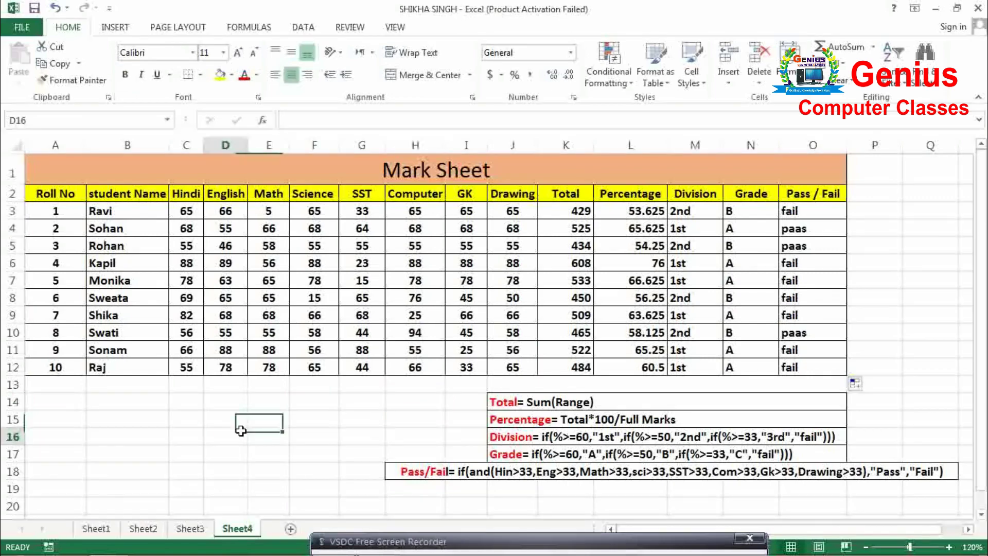